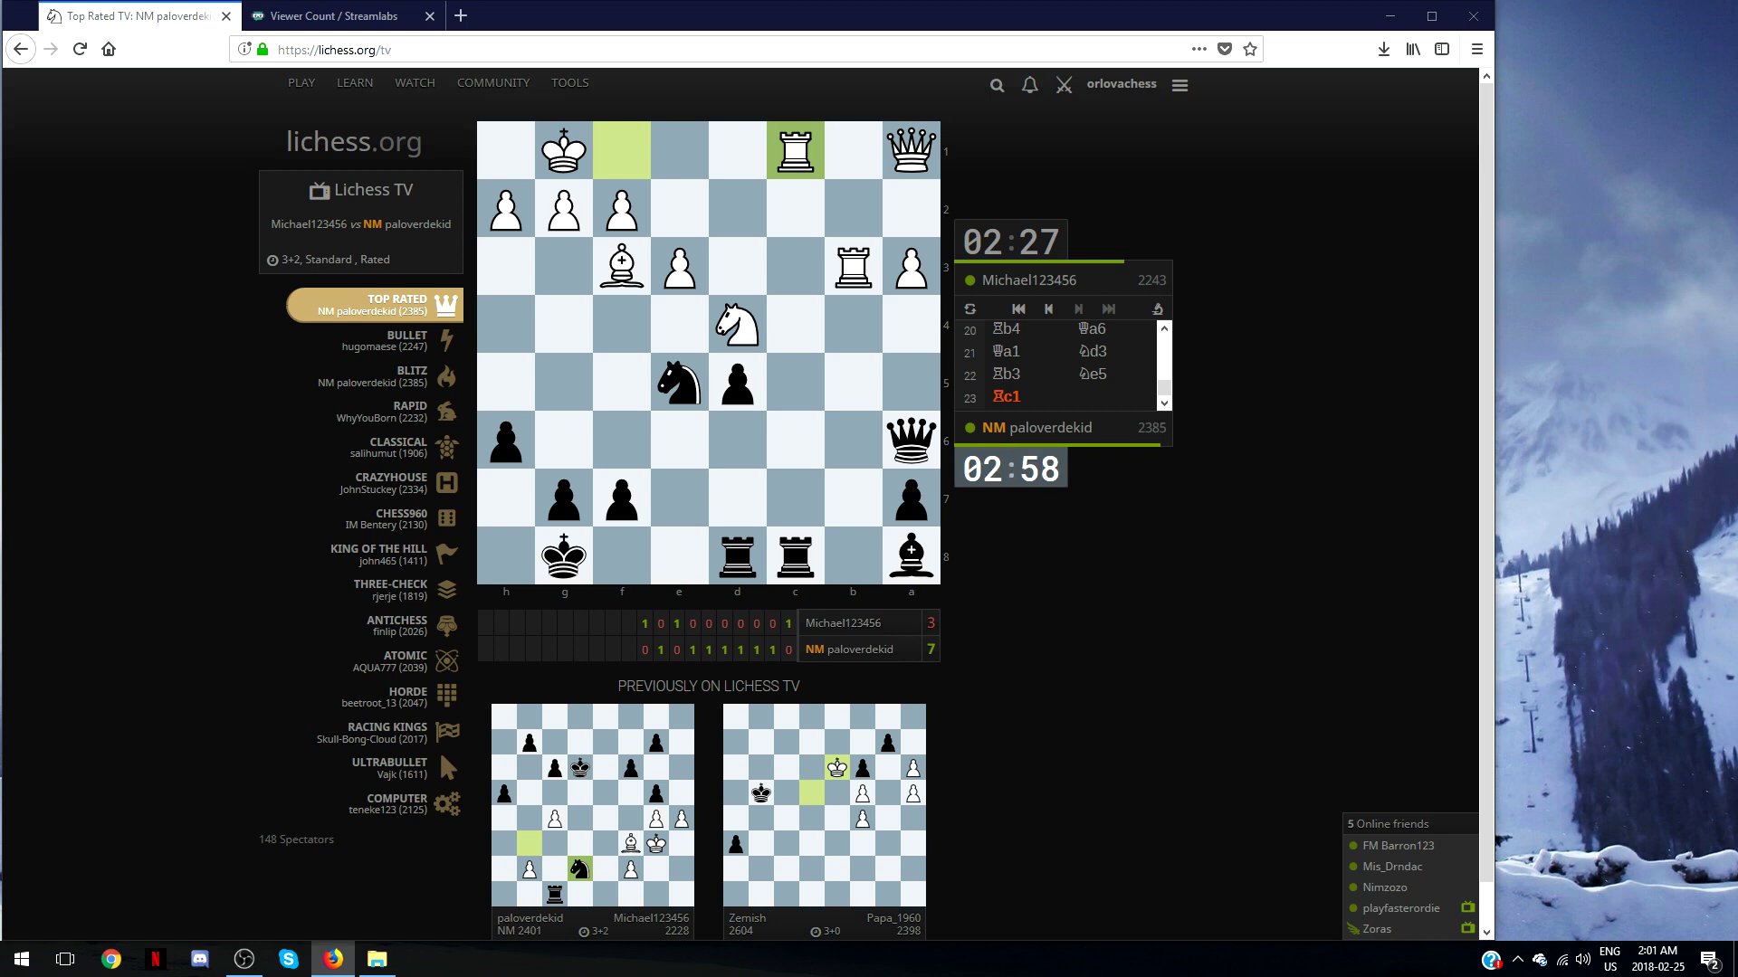
# Bring OBS Studio in front of the browser and go to File > Settings.
pyautogui.click(244, 958)
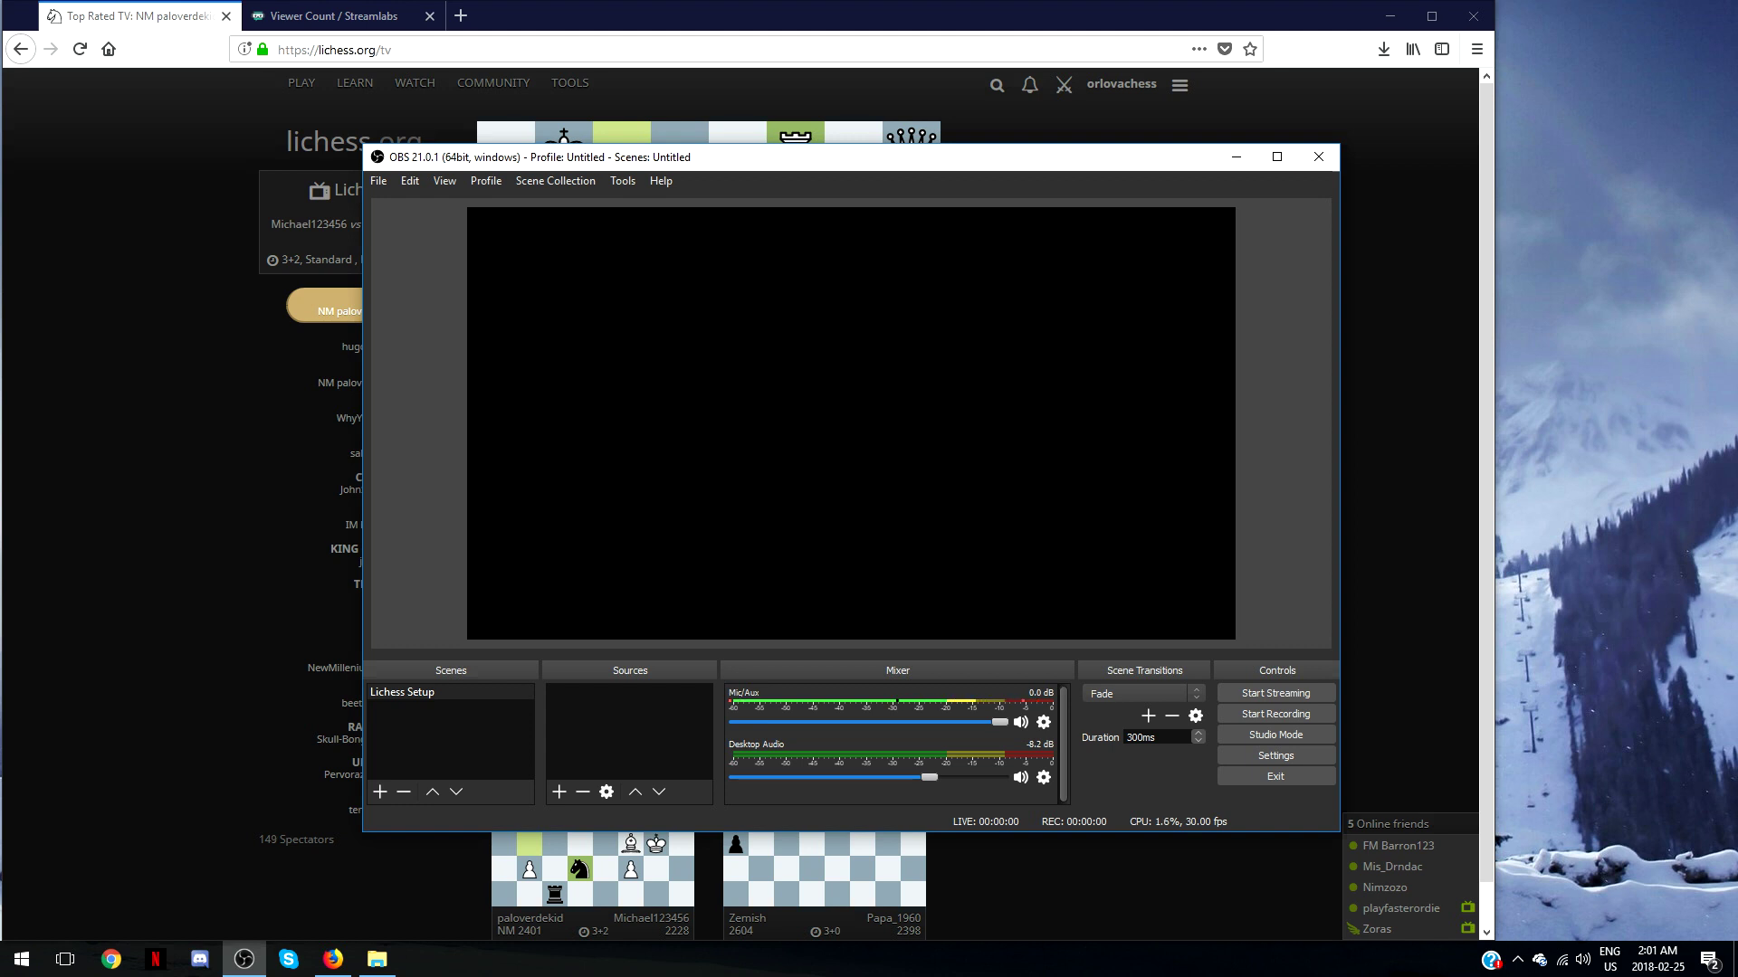
pyautogui.hotkey('alt', 'f')
pyautogui.press('Right')
pyautogui.press('Right')
pyautogui.press('Right')
pyautogui.press('Right')
pyautogui.press('Left')
pyautogui.press('Left')
pyautogui.press('Left')
pyautogui.press('Left')
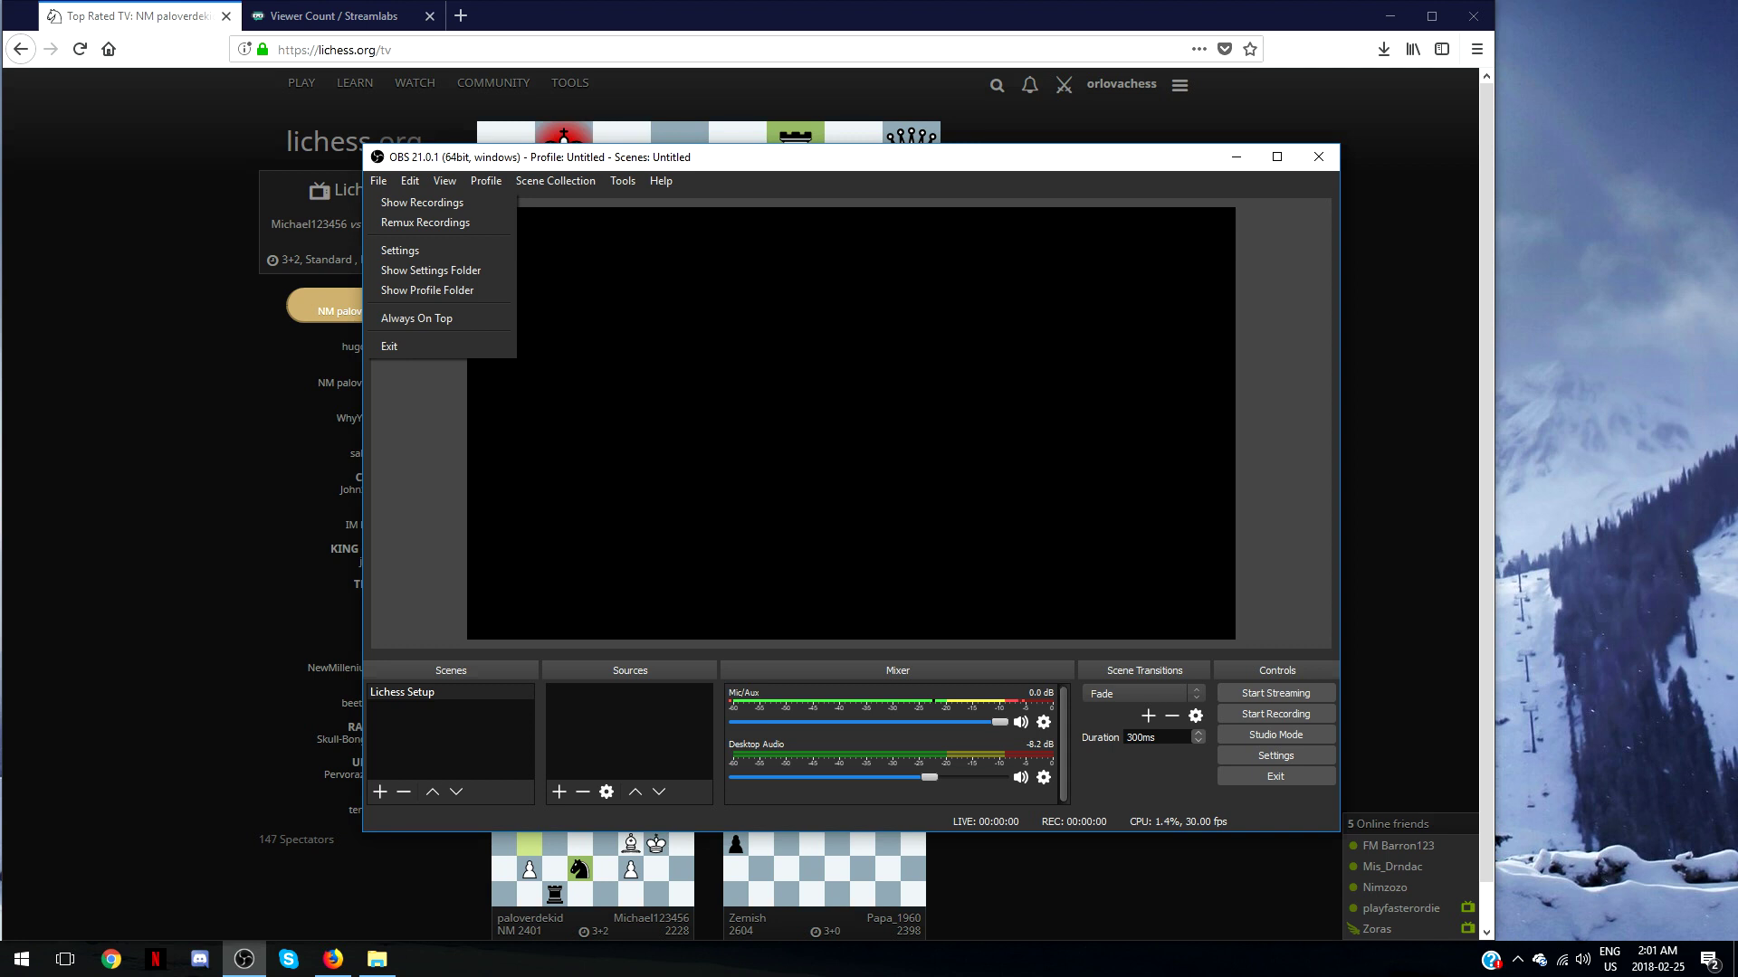
pyautogui.press('Down')
pyautogui.press('Down')
pyautogui.press('Down')
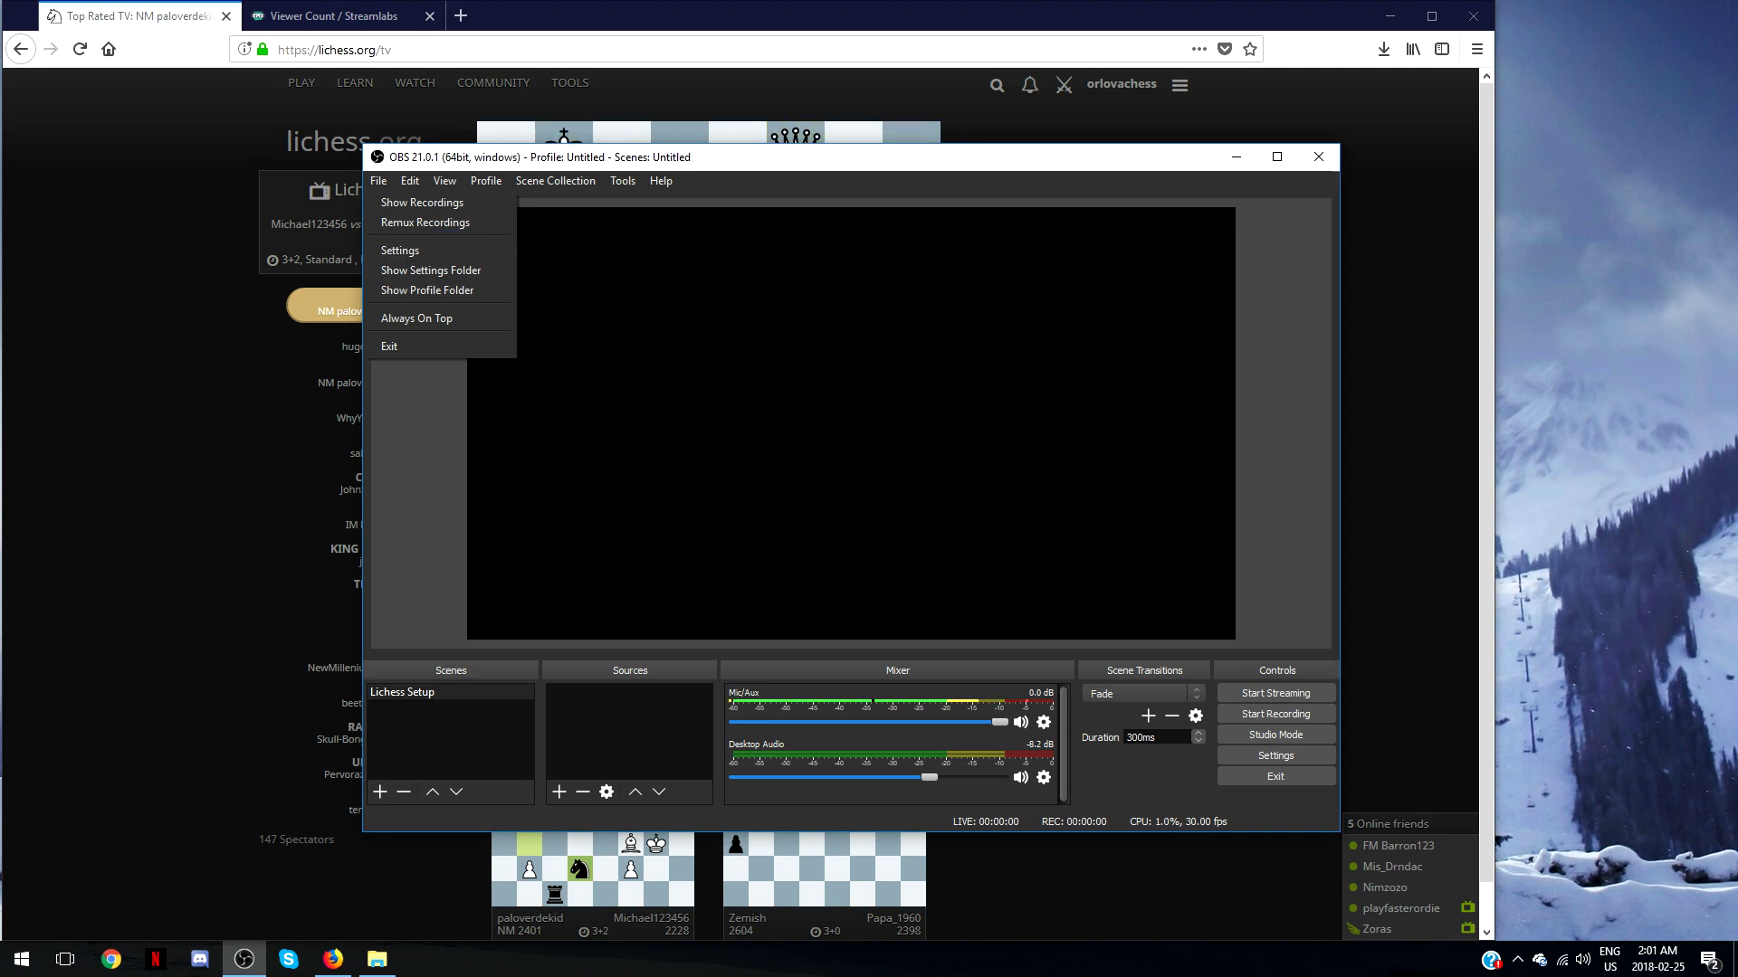
pyautogui.press('Down')
pyautogui.press('Down')
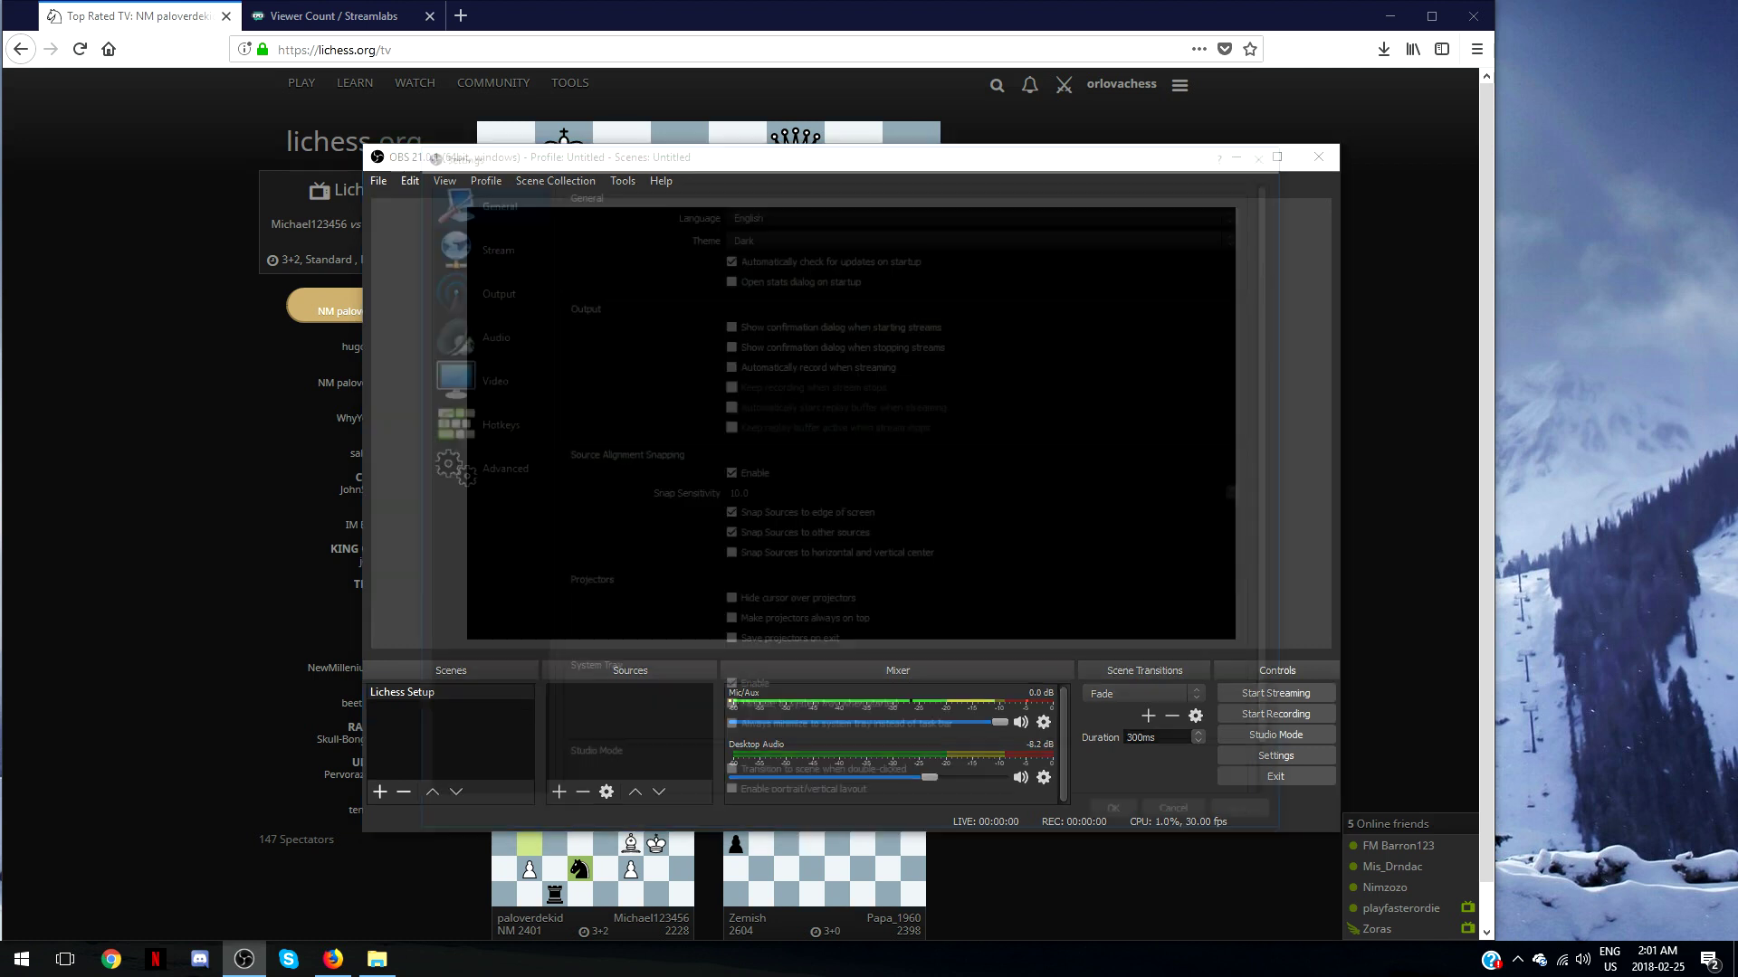
# Check the Stream page's Twitch service and masked stream key, then close Settings with OK.
pyautogui.press('Return')
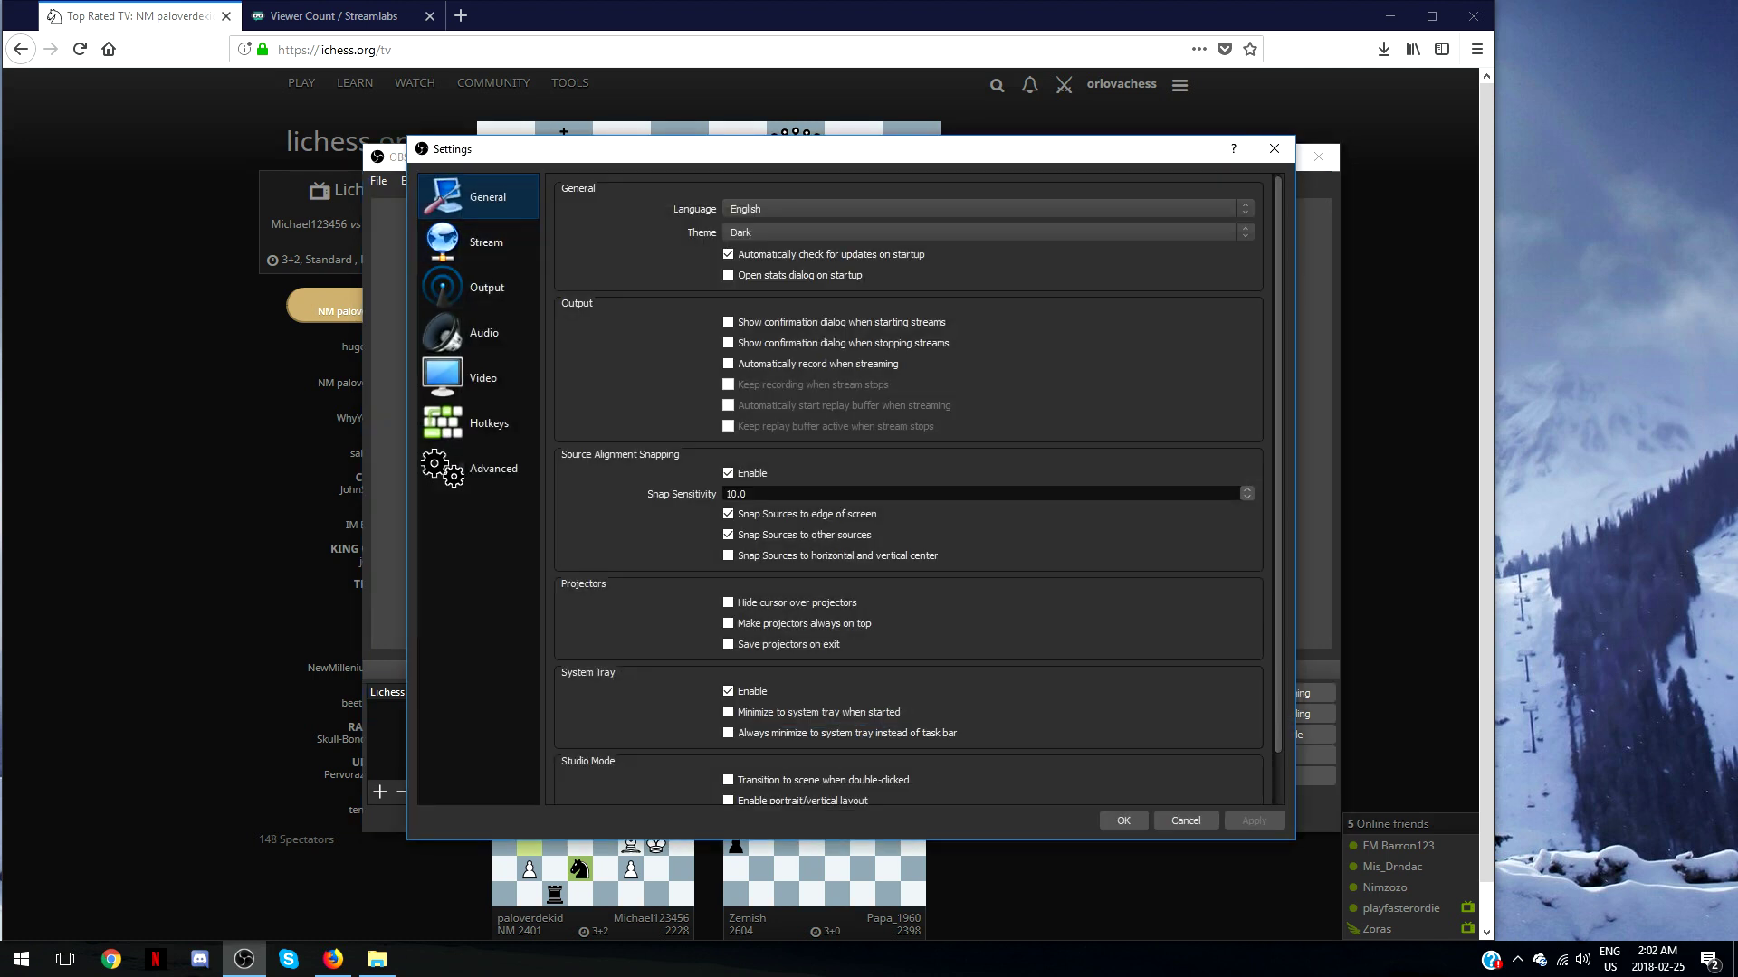
pyautogui.click(486, 242)
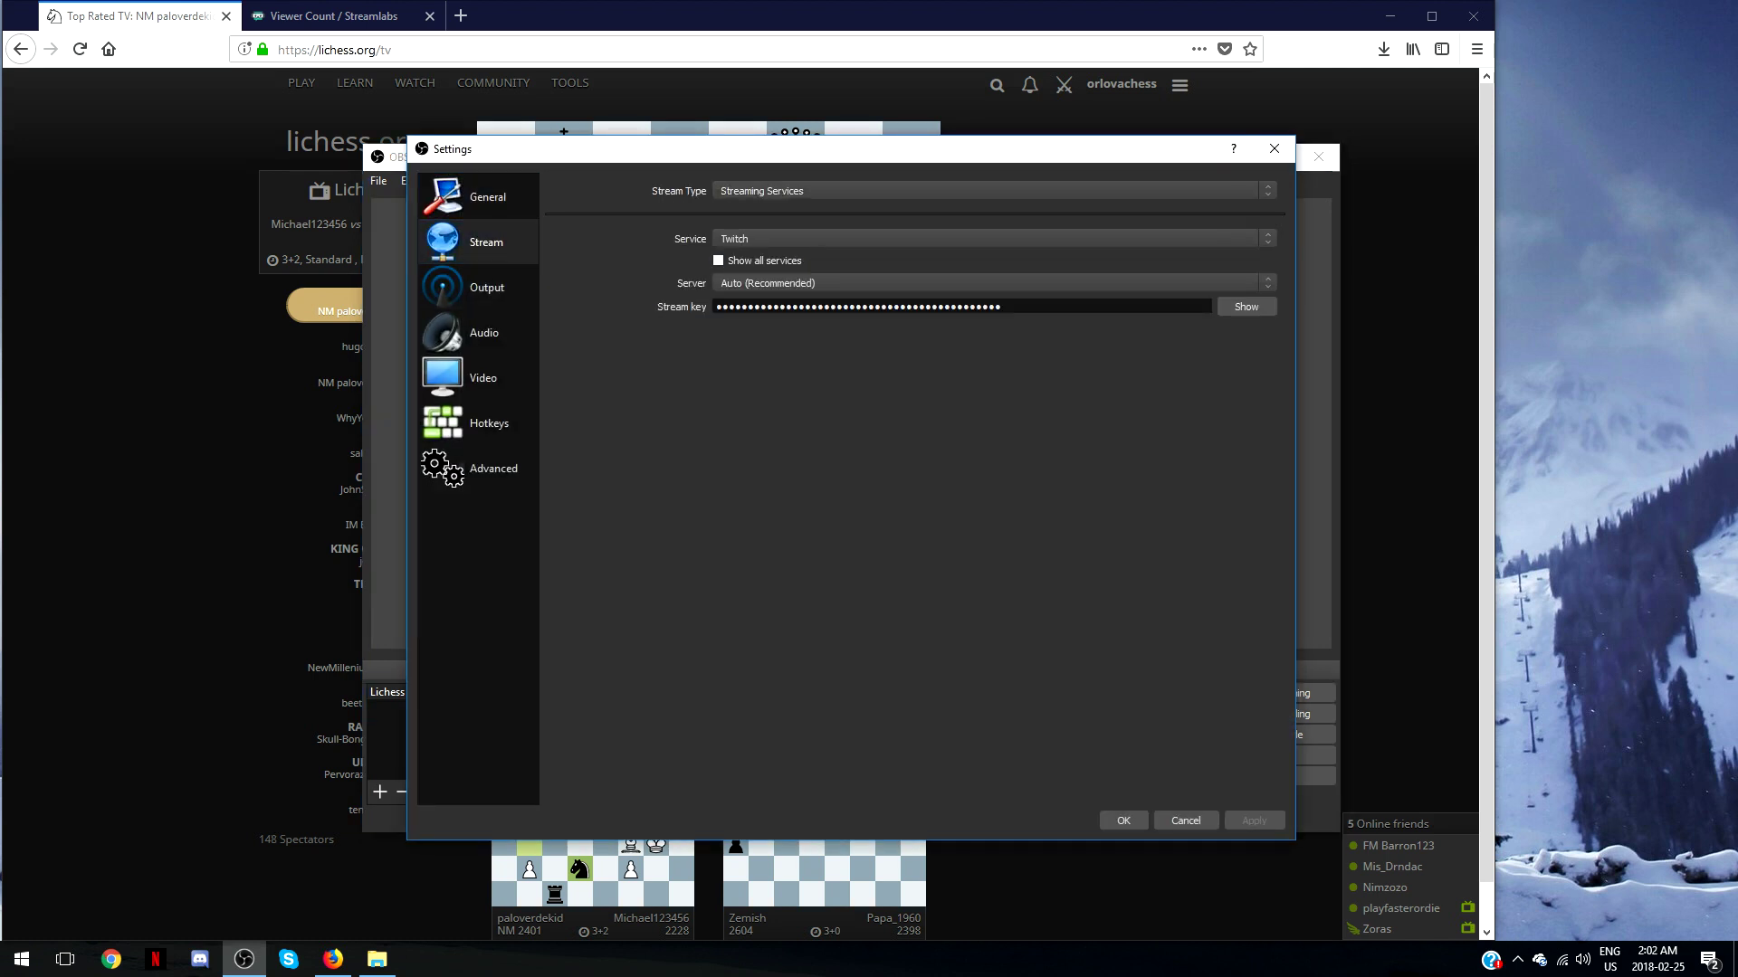
pyautogui.moveTo(1002, 307); pyautogui.dragTo(715, 307)
pyautogui.click(860, 306)
pyautogui.click(1123, 820)
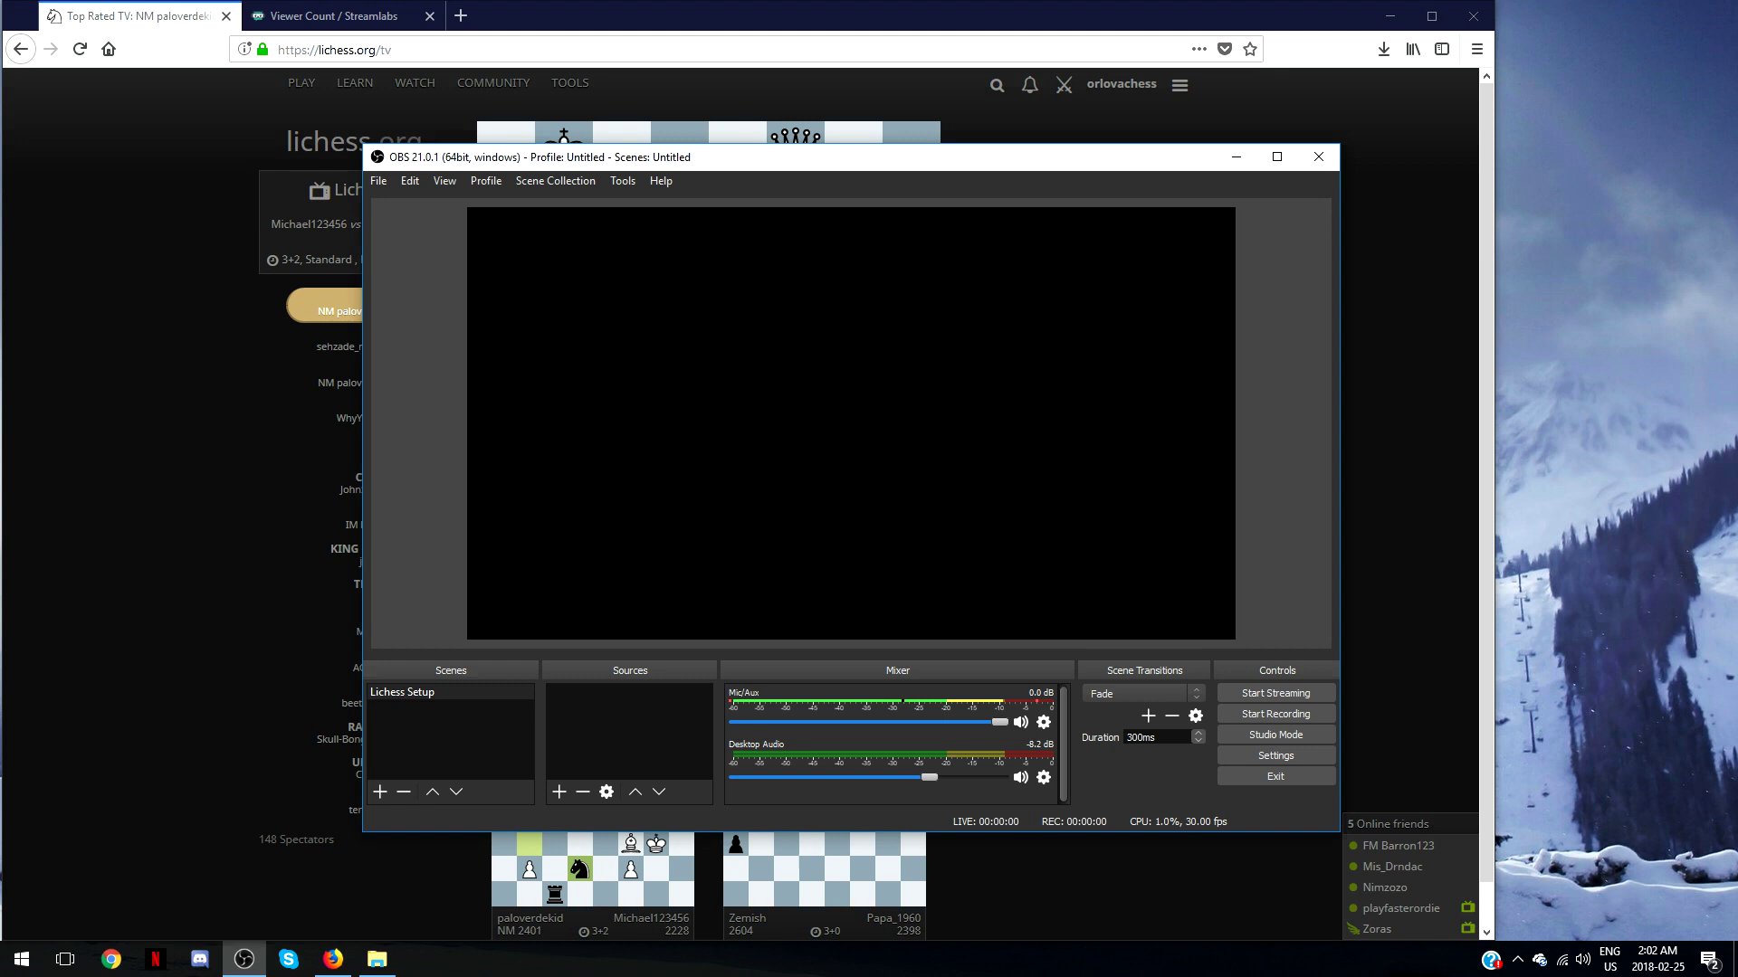
# Choose Image from the Sources add menu to start a new image source.
pyautogui.click(559, 792)
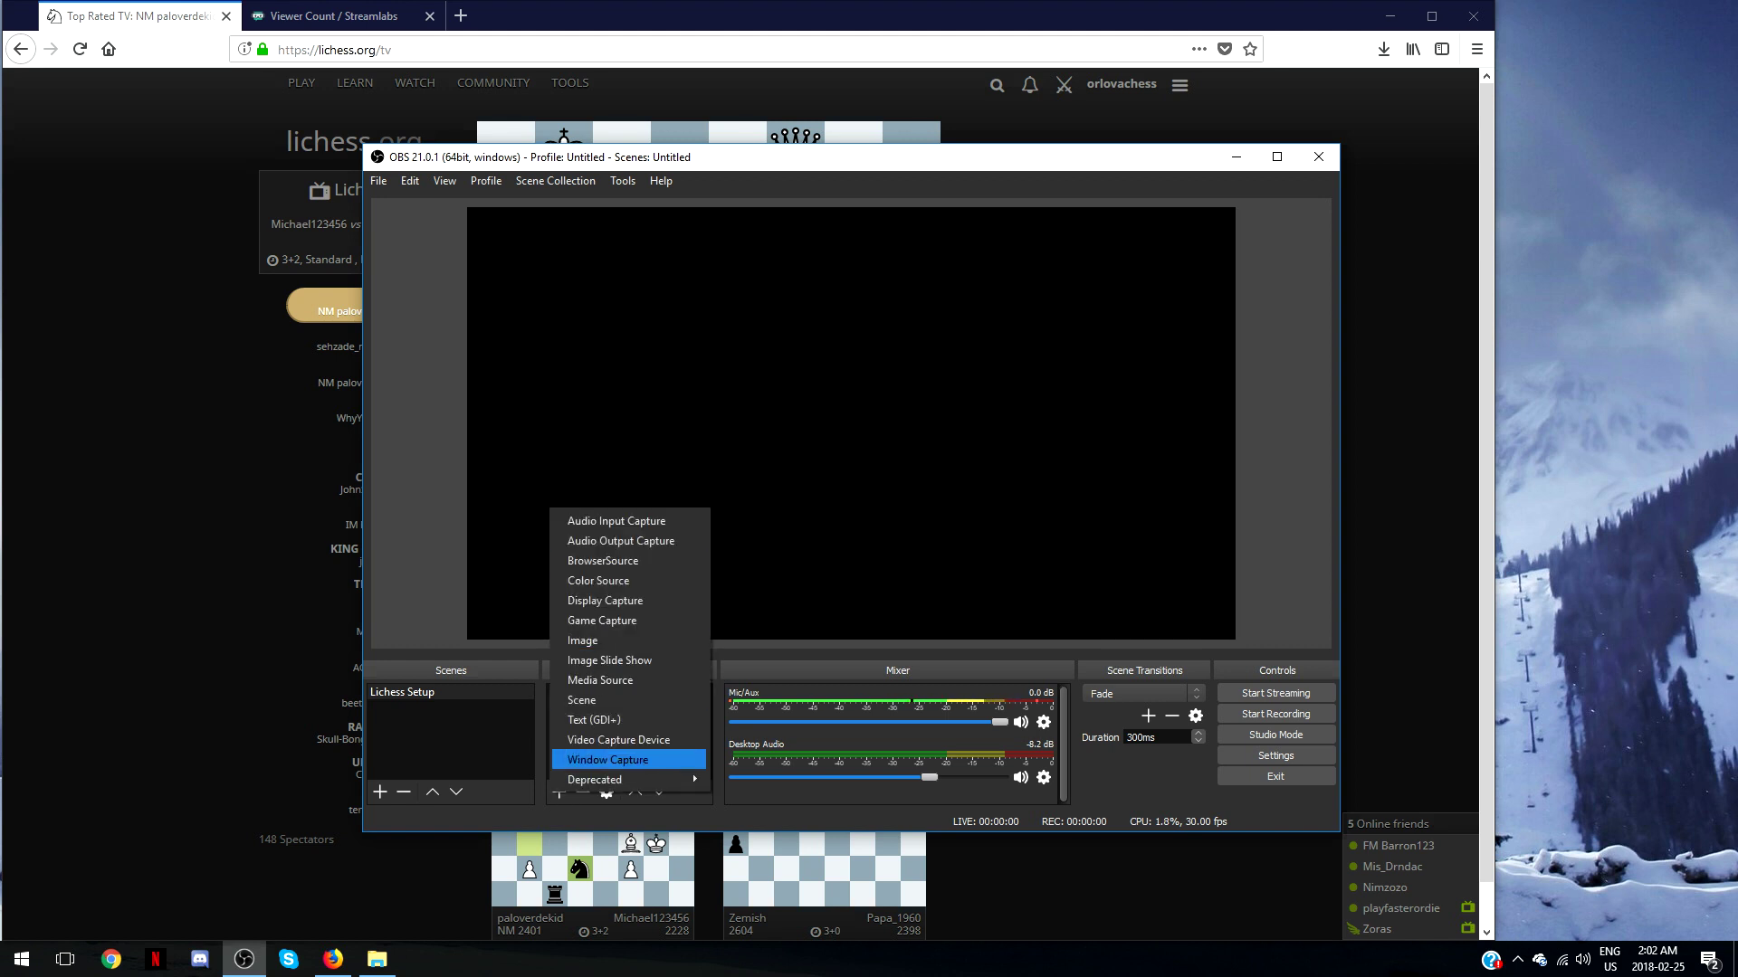
pyautogui.moveTo(624, 780)
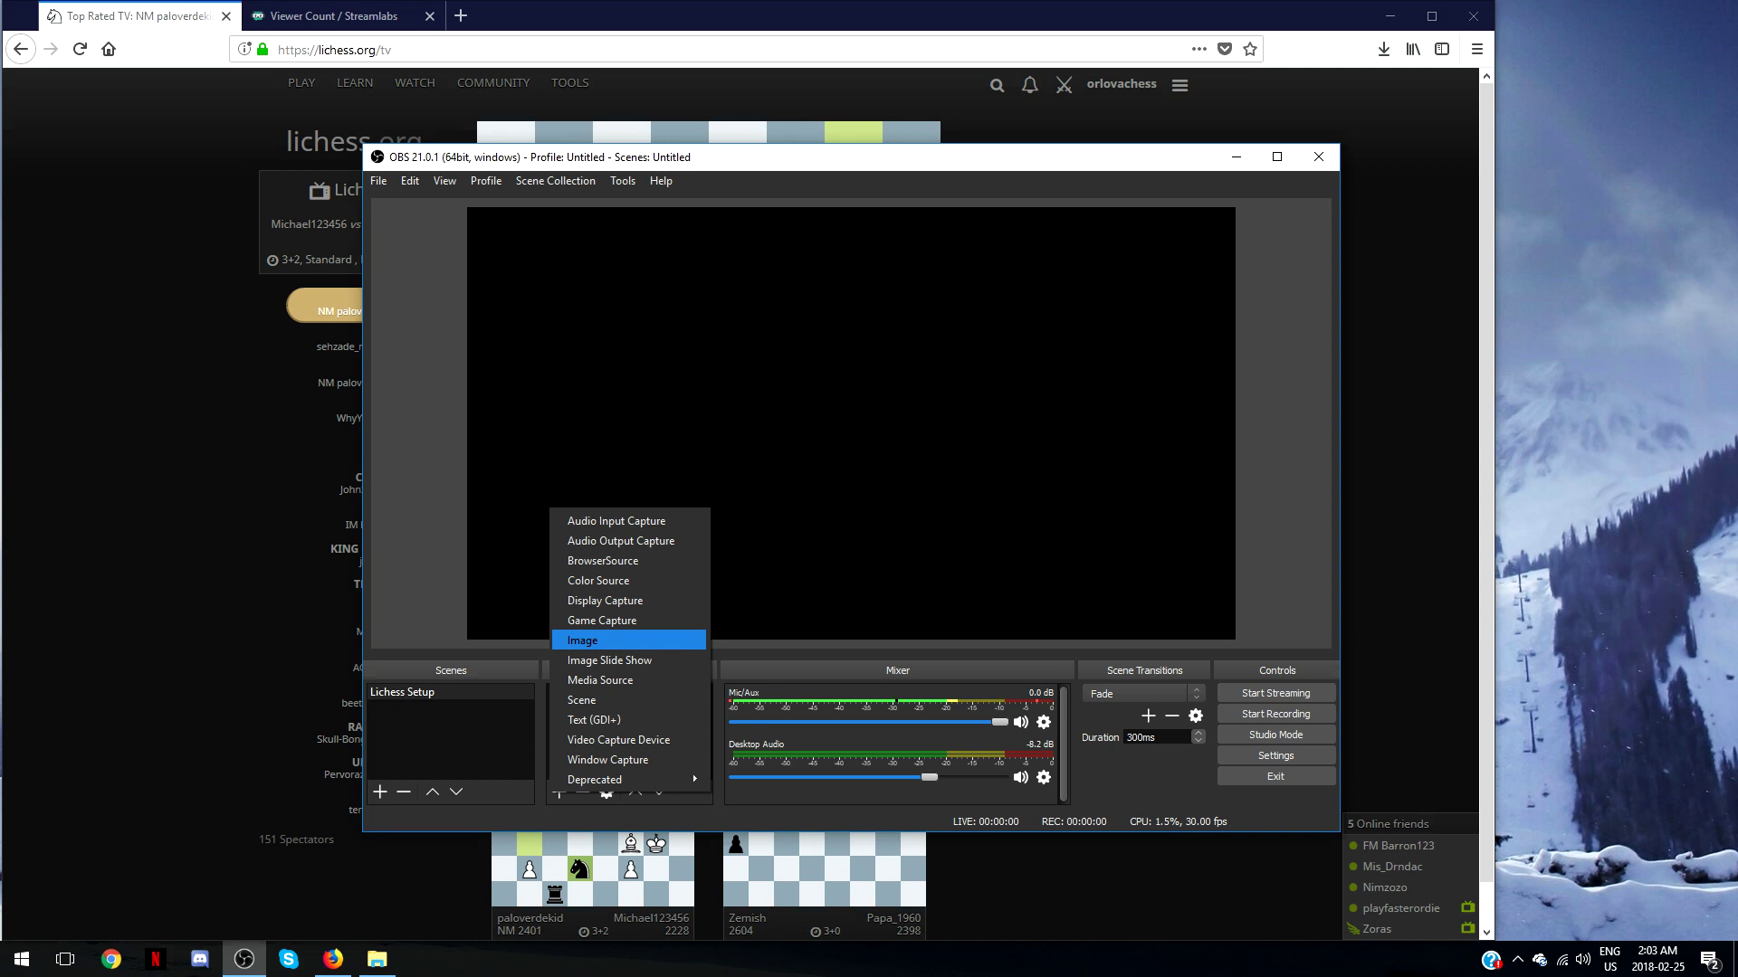
pyautogui.press('Return')
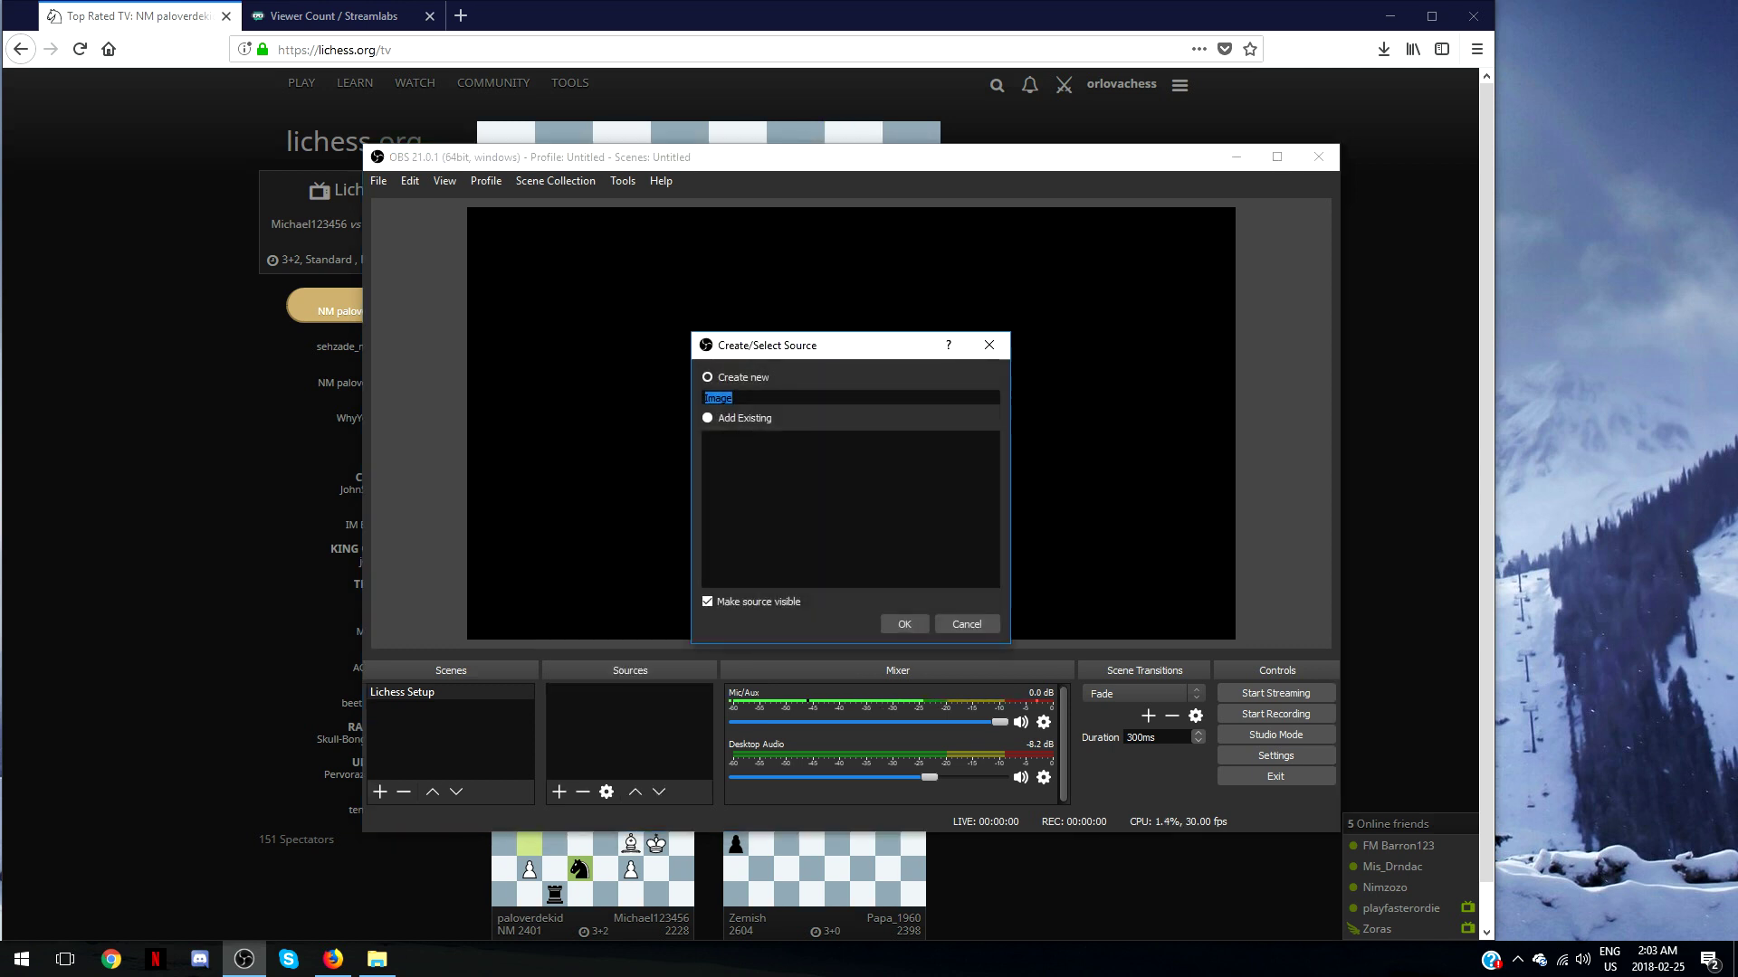
# Create image source 'Followbar' from newobsfollowbarnew.jpg and stretch it across the whole canvas.
pyautogui.write('Followbar')
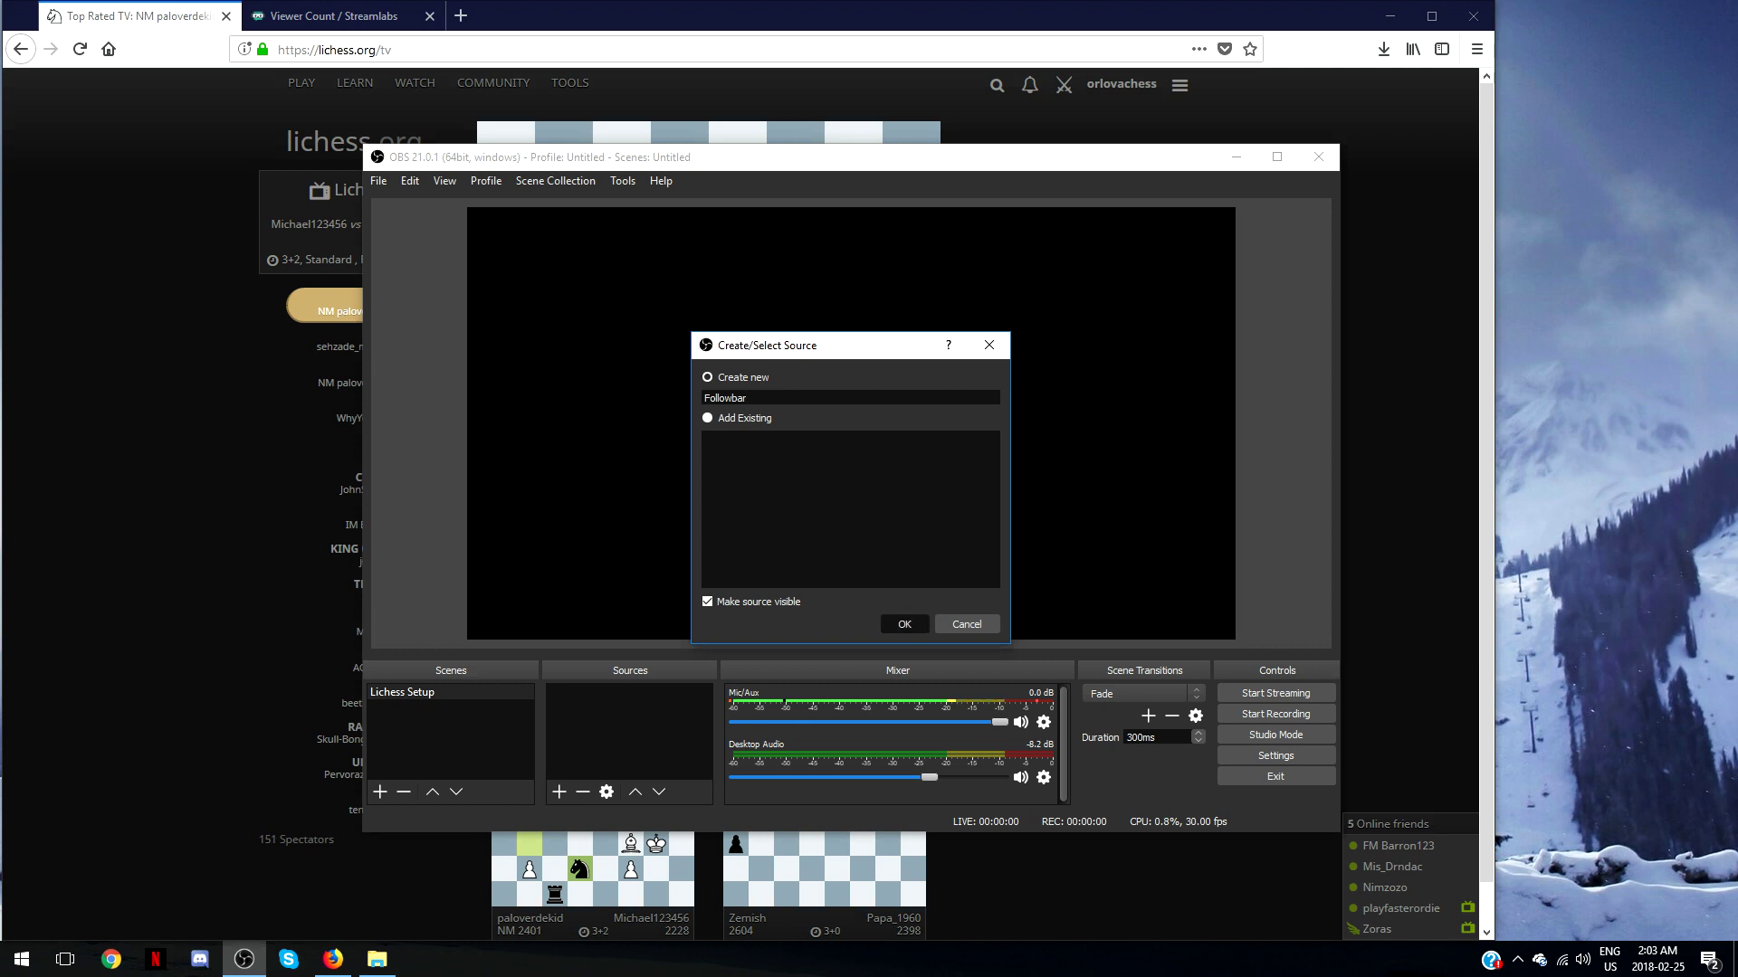
pyautogui.press('Return')
pyautogui.click(1122, 610)
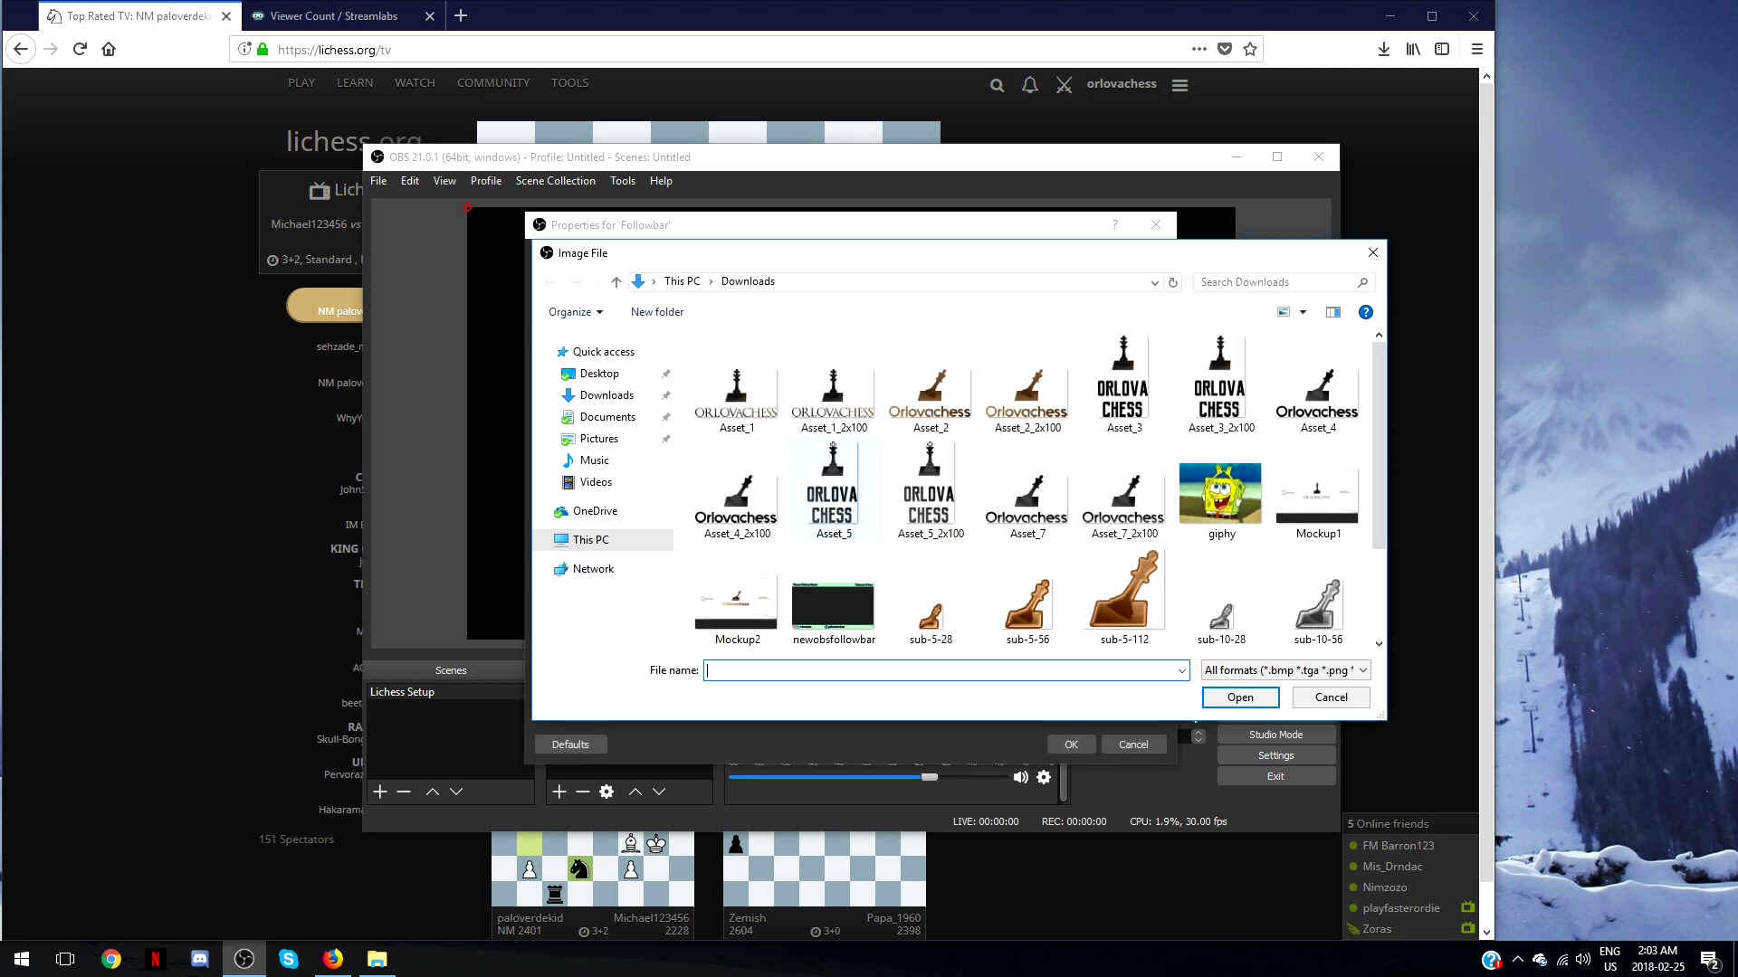
pyautogui.click(834, 604)
pyautogui.press('Return')
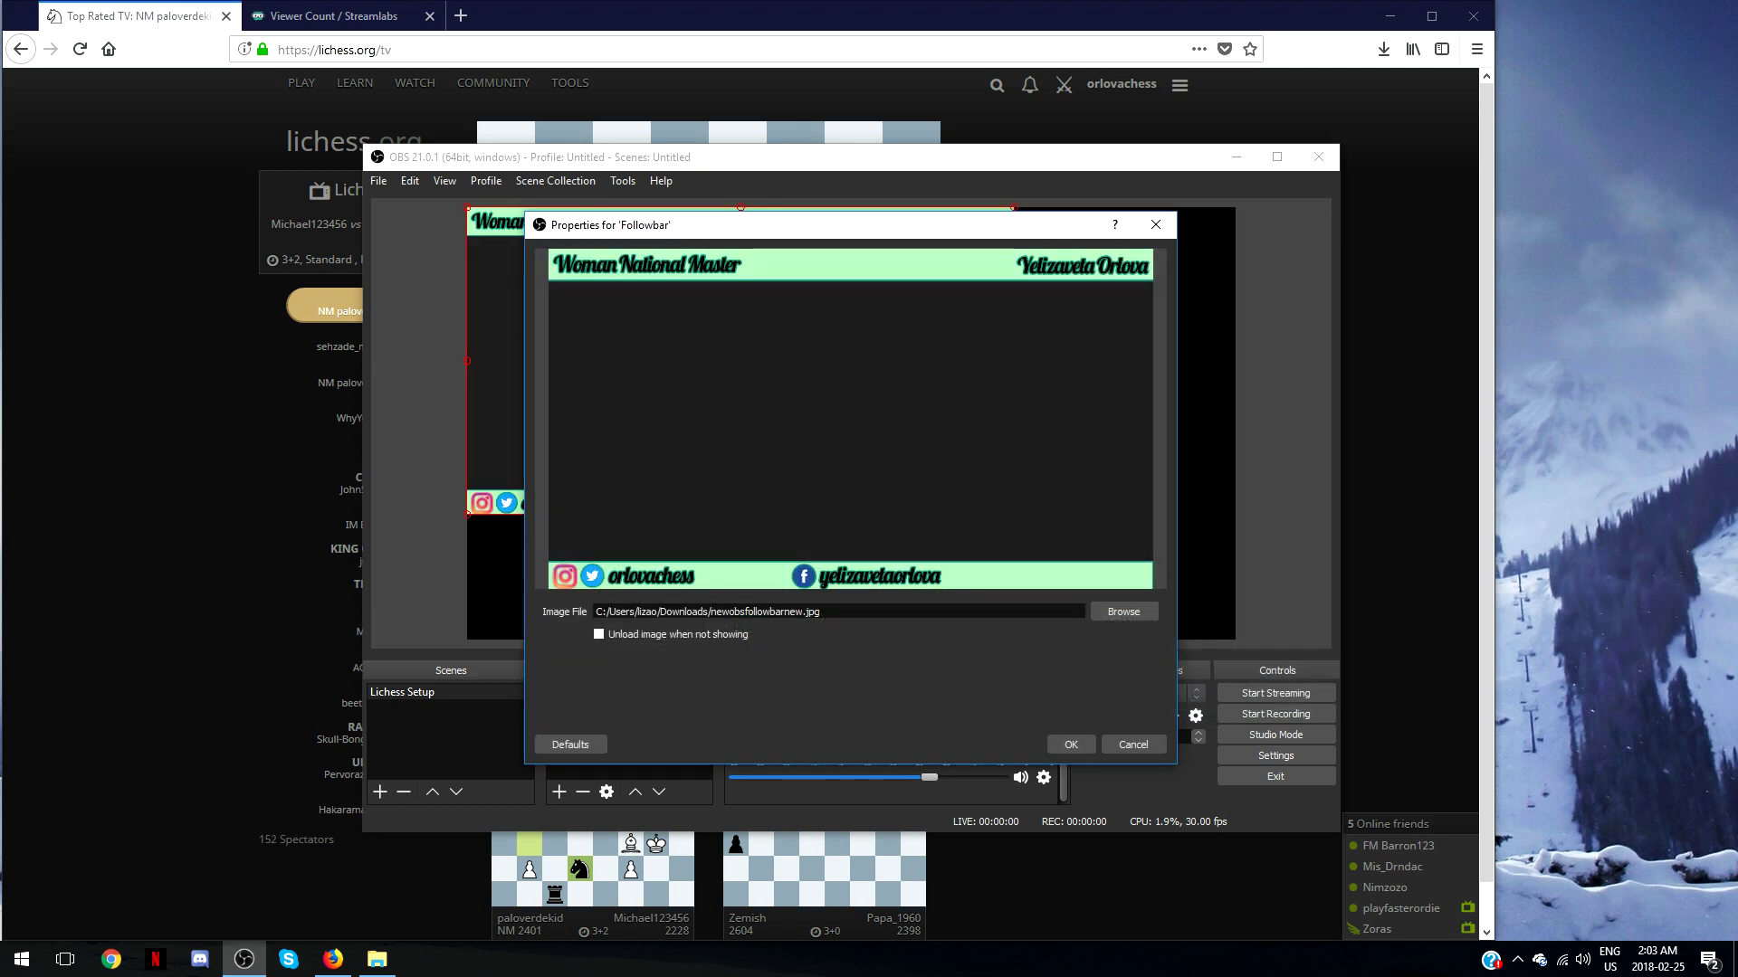
pyautogui.press('Return')
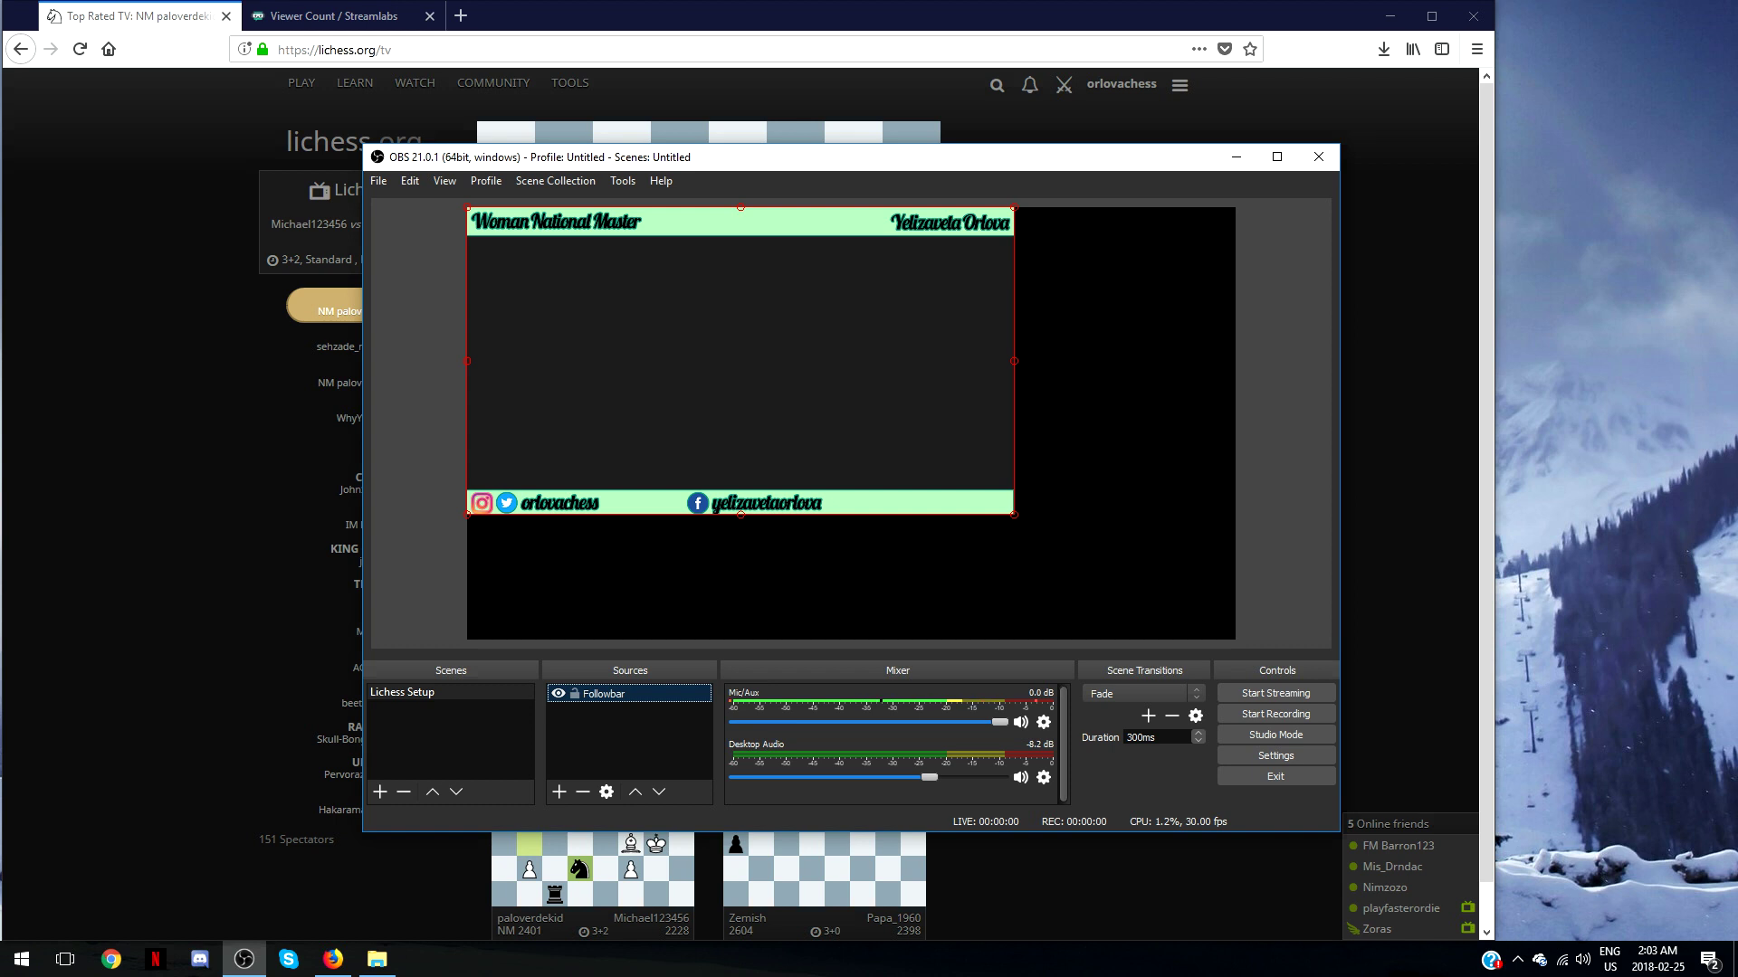
pyautogui.moveTo(1013, 514); pyautogui.dragTo(1235, 639)
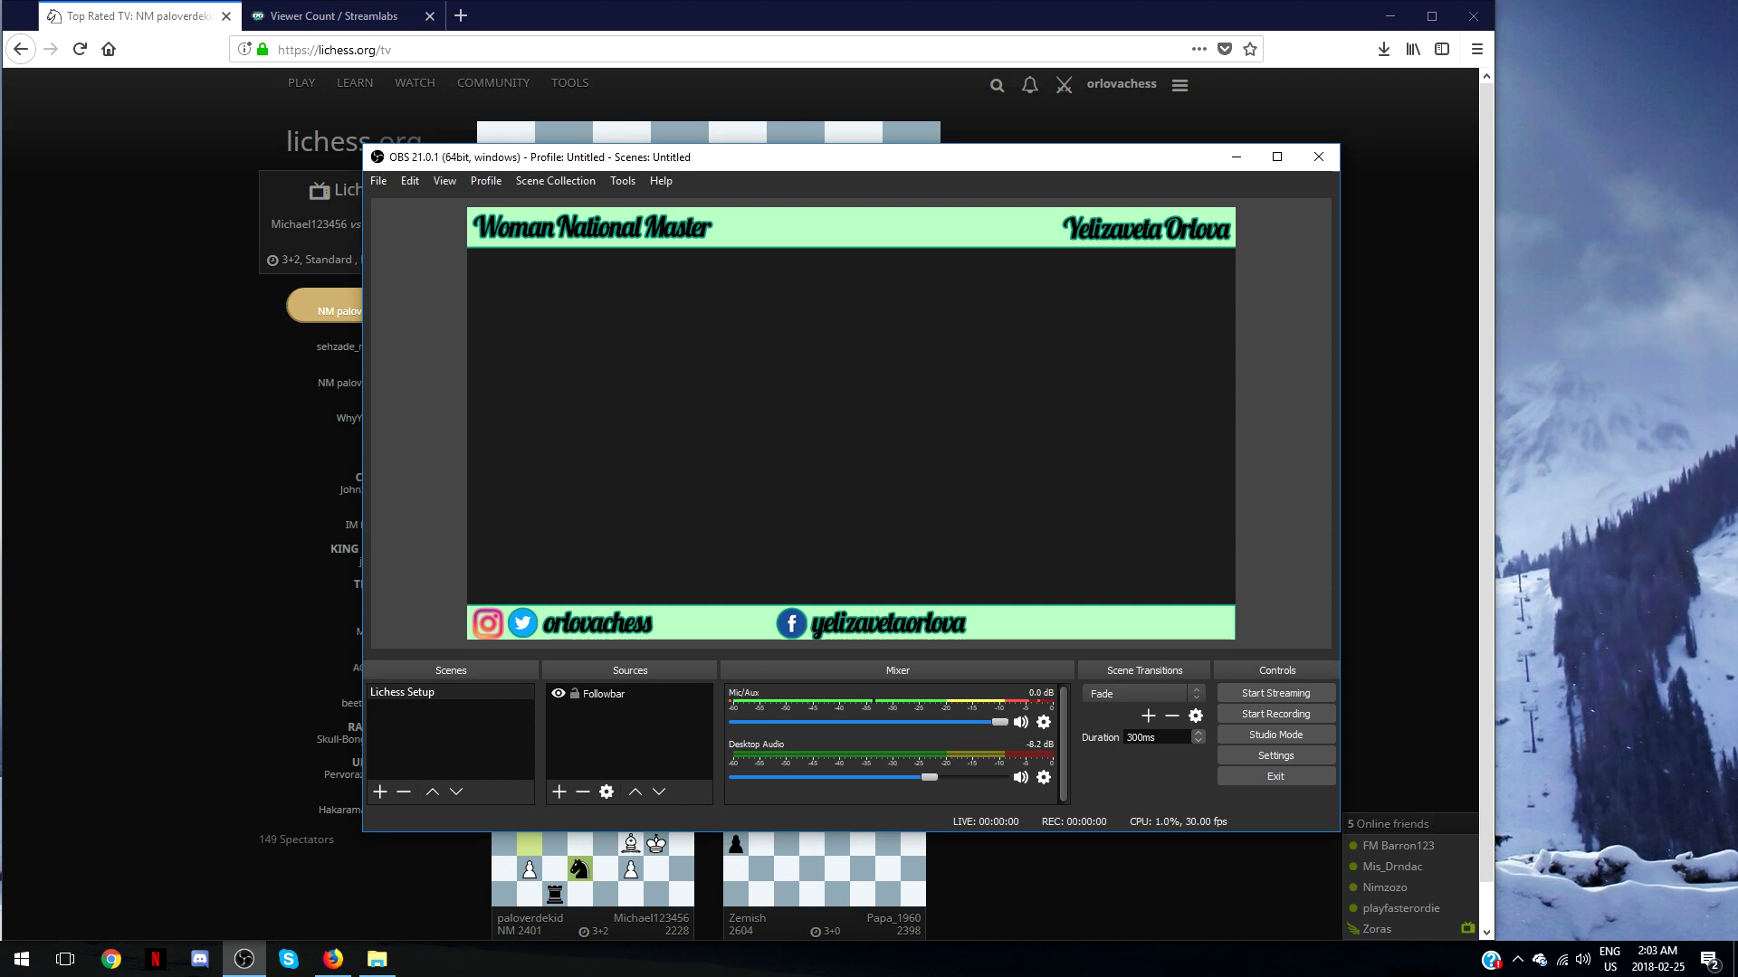
# Add a Video Capture Device source named 'Webcam' with default properties.
pyautogui.click(559, 792)
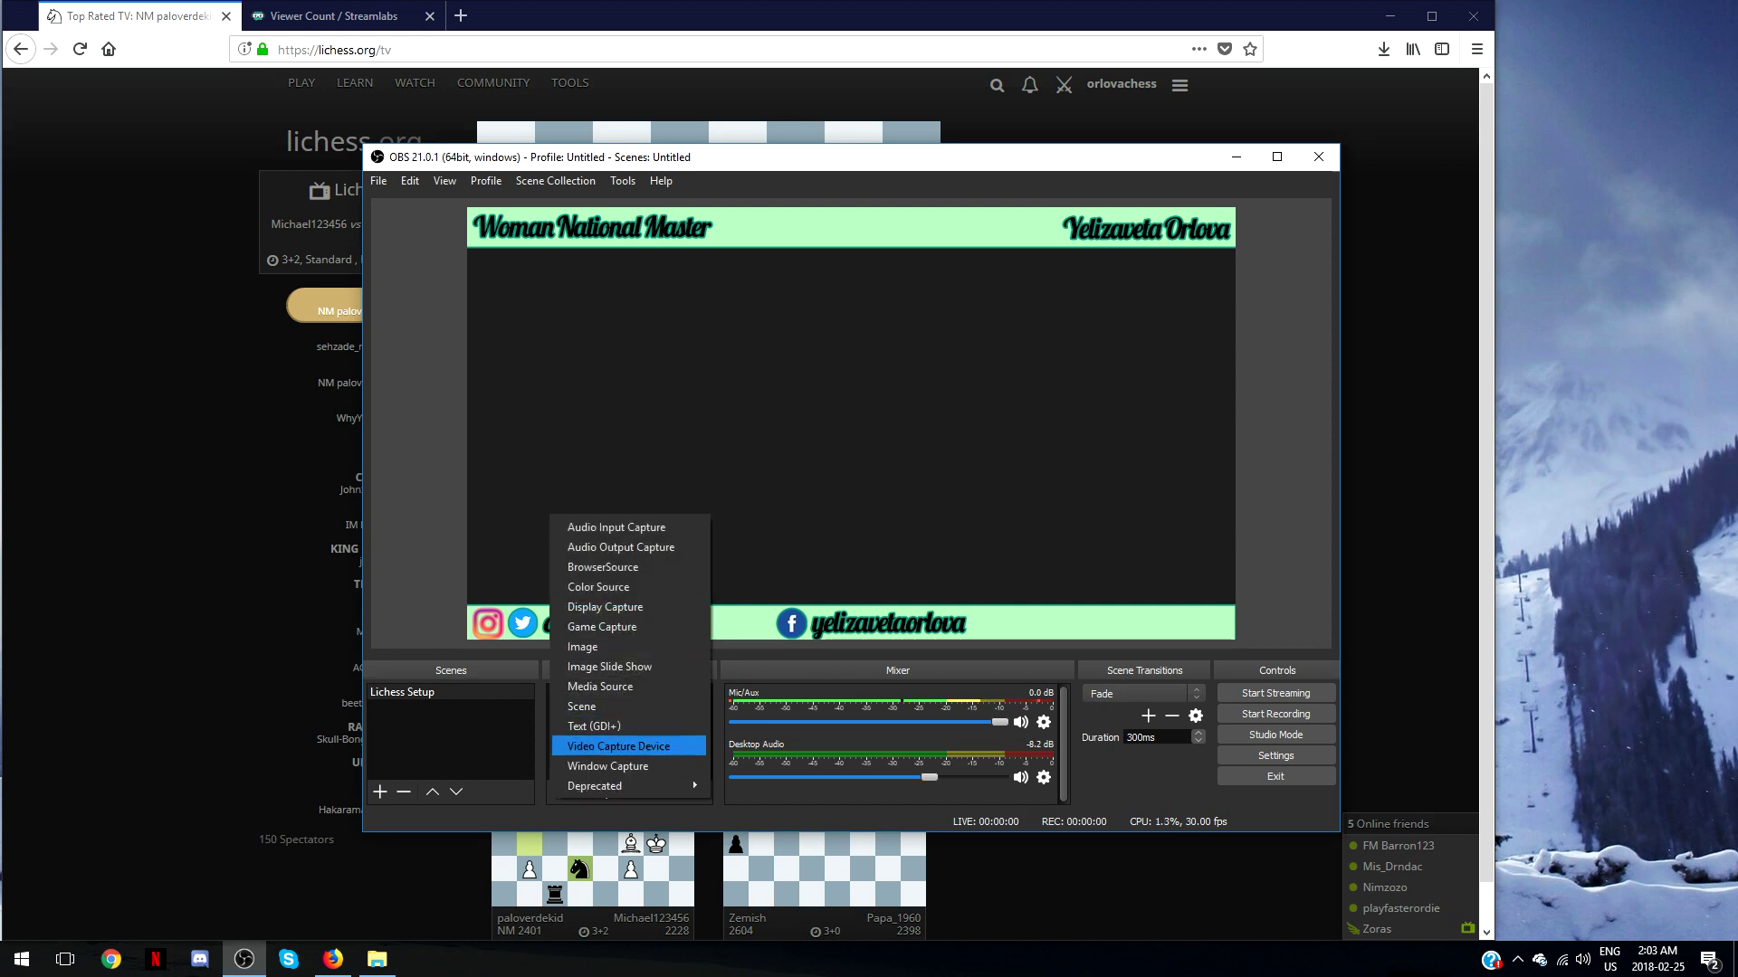
pyautogui.press('Return')
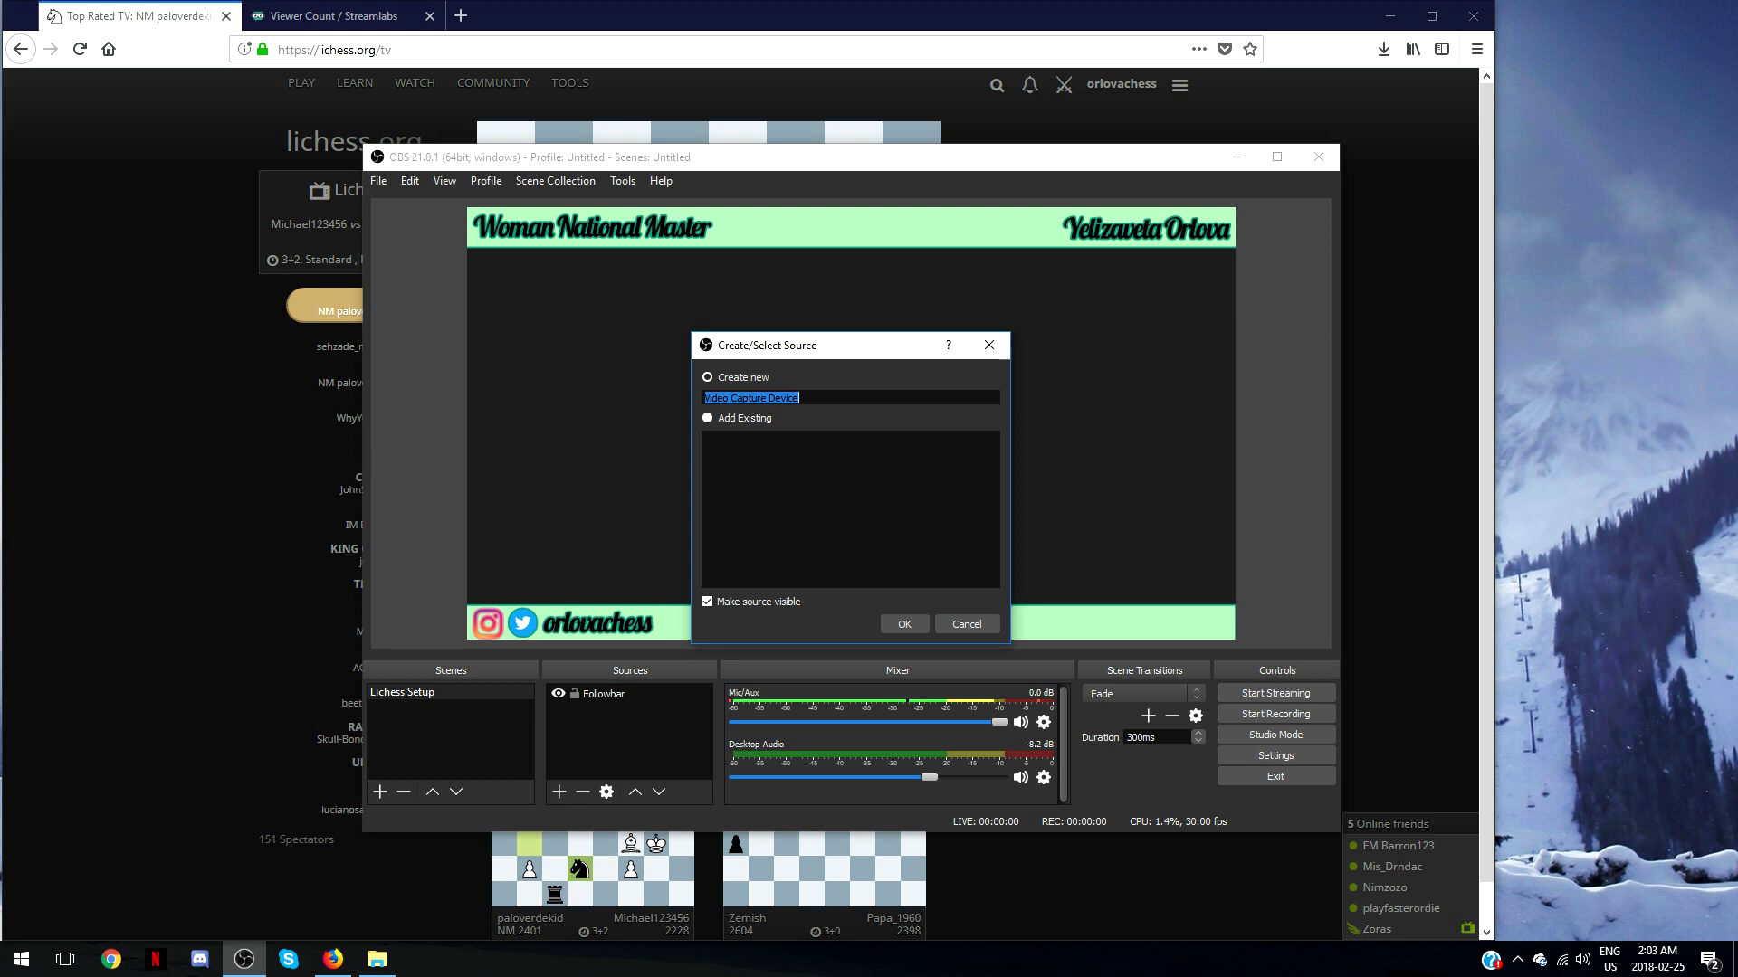
pyautogui.write('Webcam')
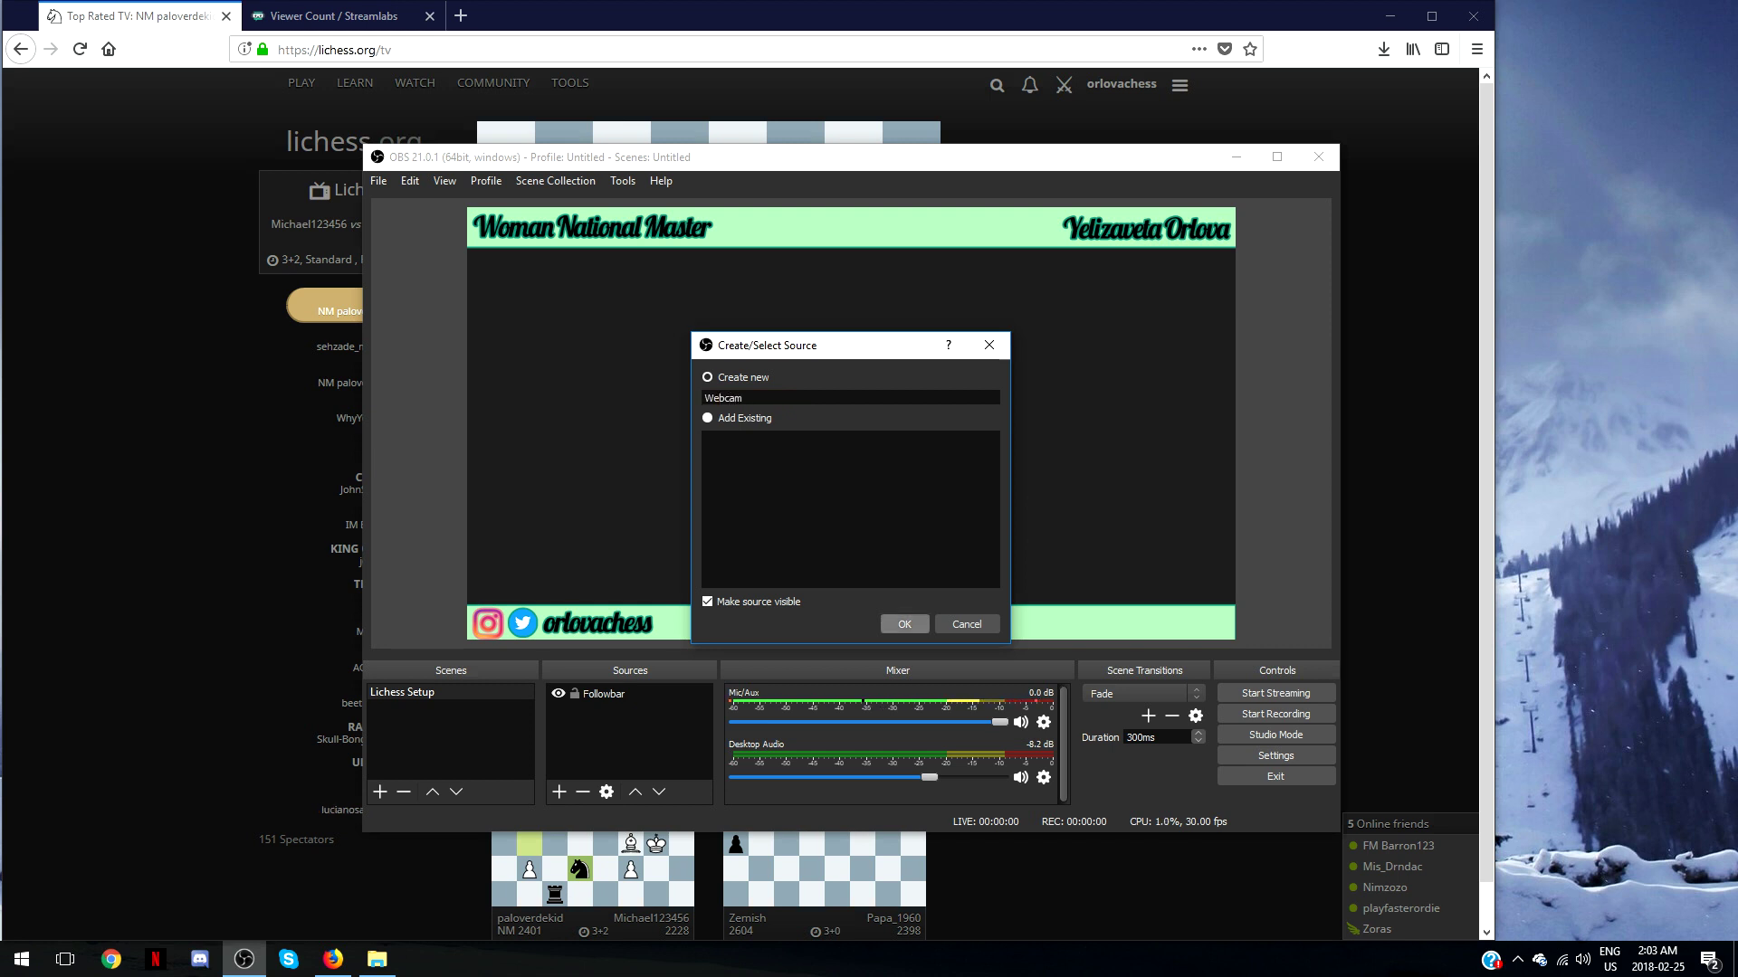
pyautogui.press('Return')
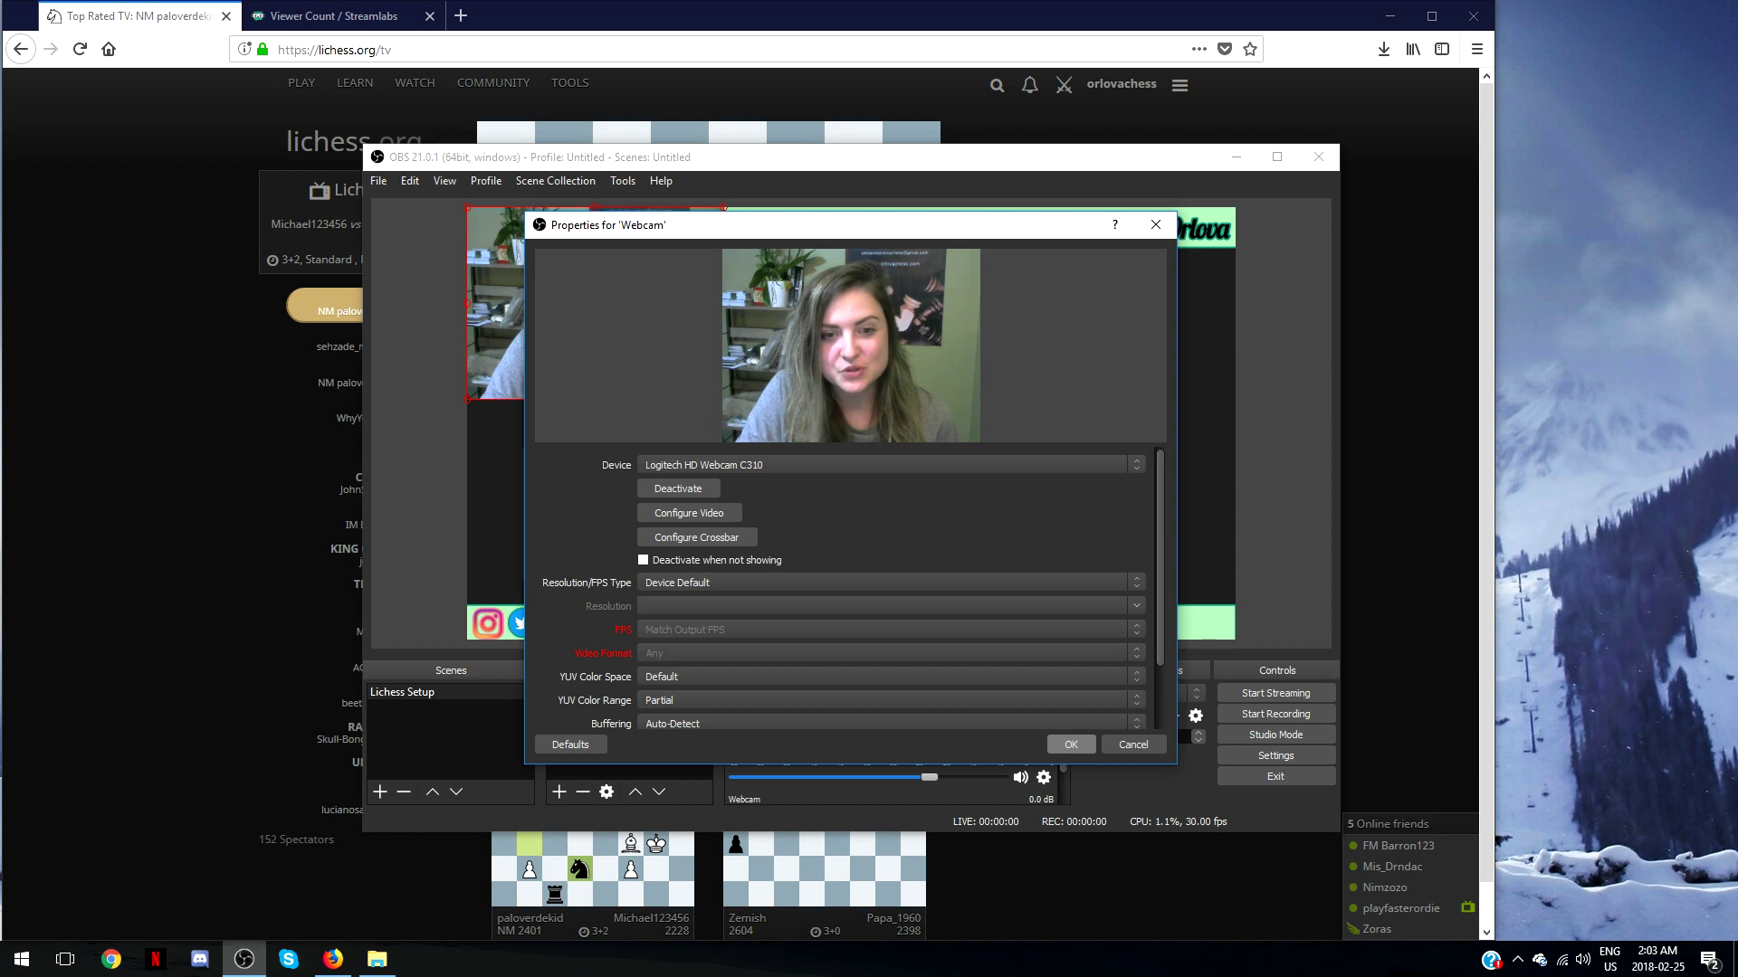
pyautogui.press('Return')
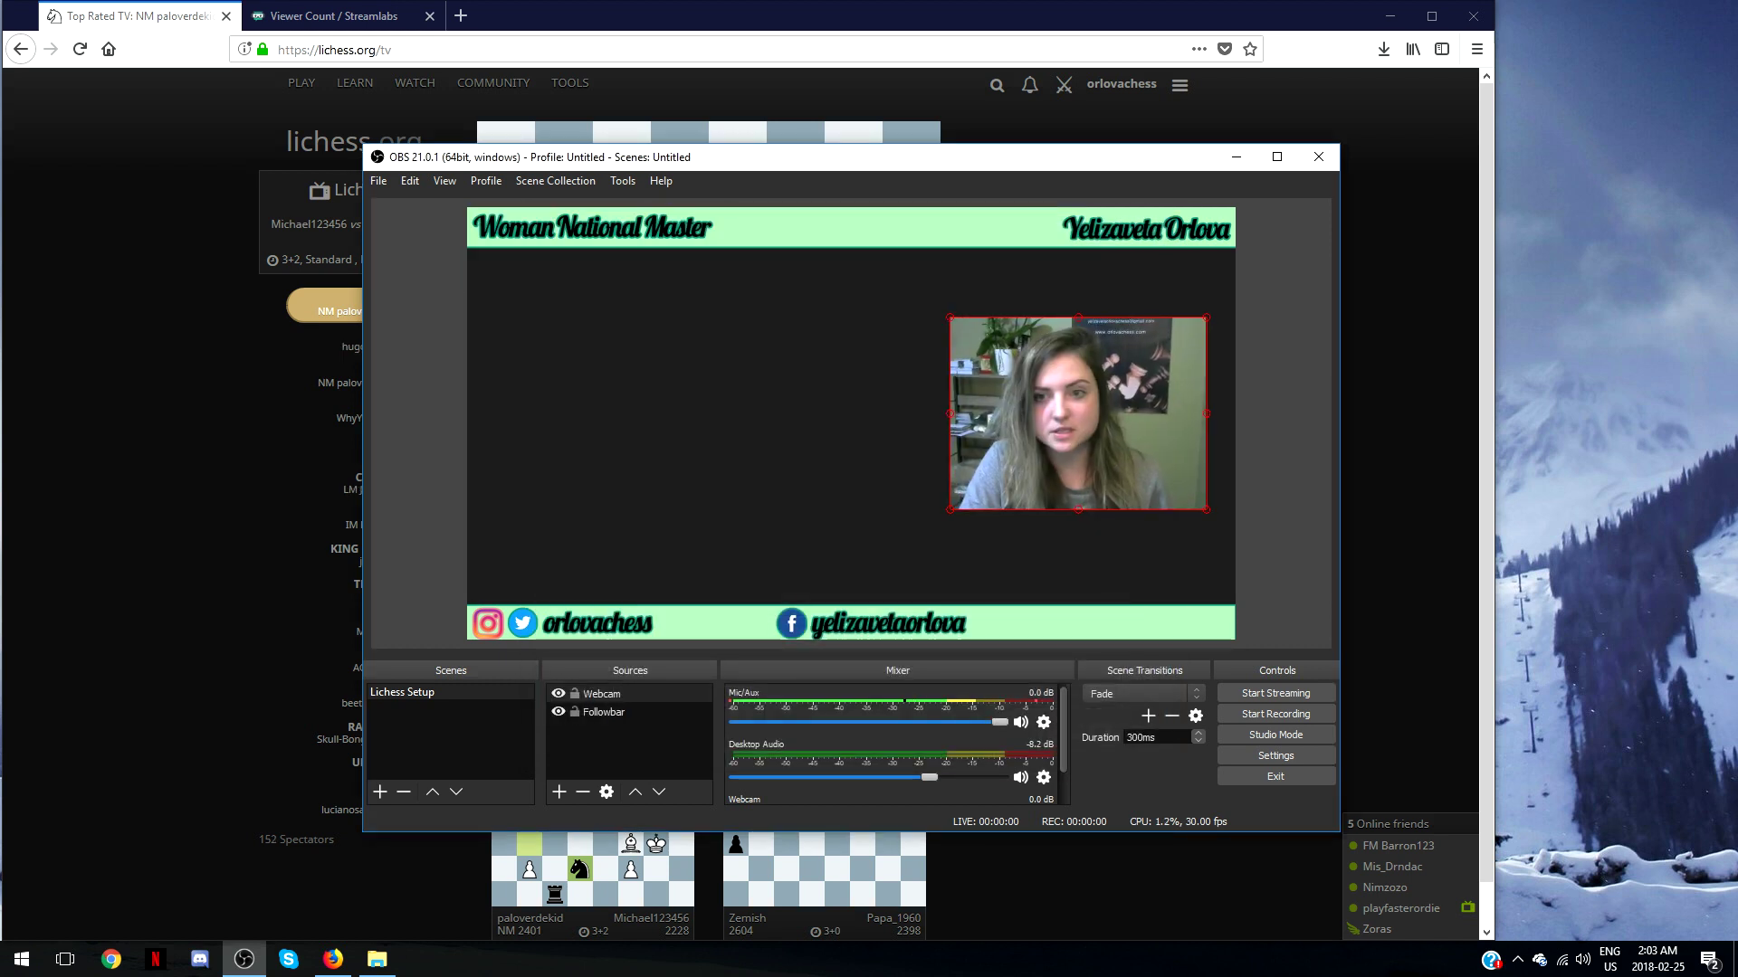
# Move the webcam right, enlarge it, and set it flush against the canvas's right edge.
pyautogui.moveTo(594, 304); pyautogui.dragTo(1077, 413)
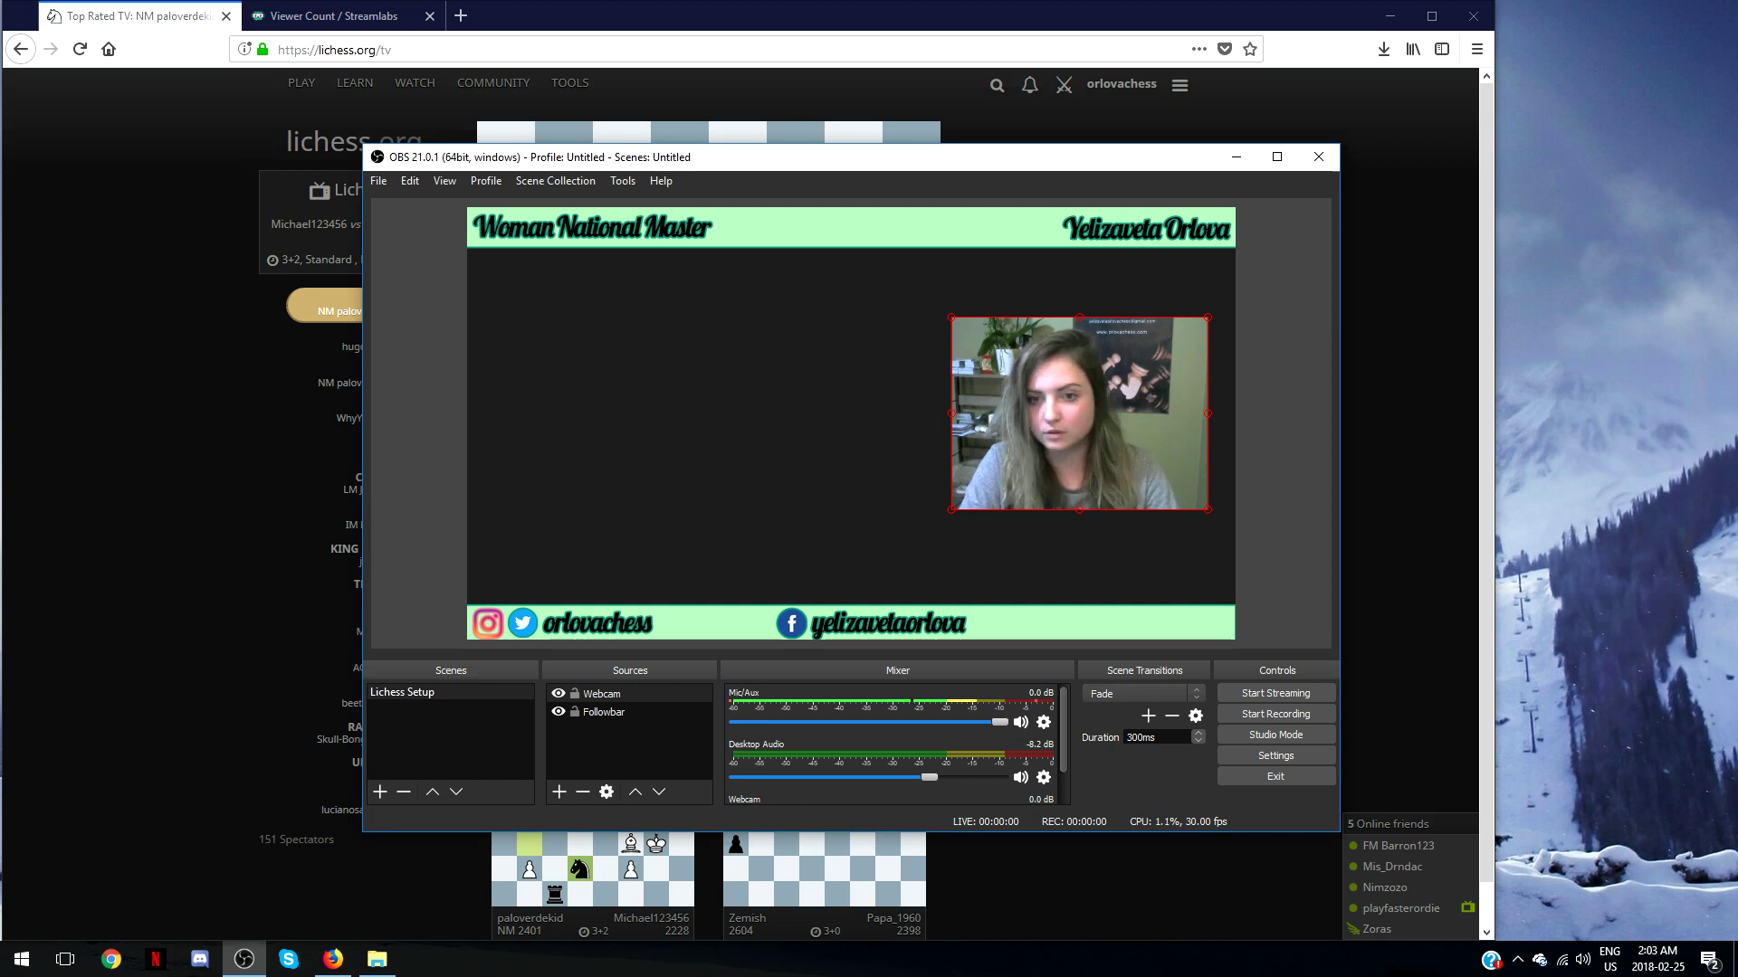
pyautogui.moveTo(951, 509); pyautogui.dragTo(984, 486)
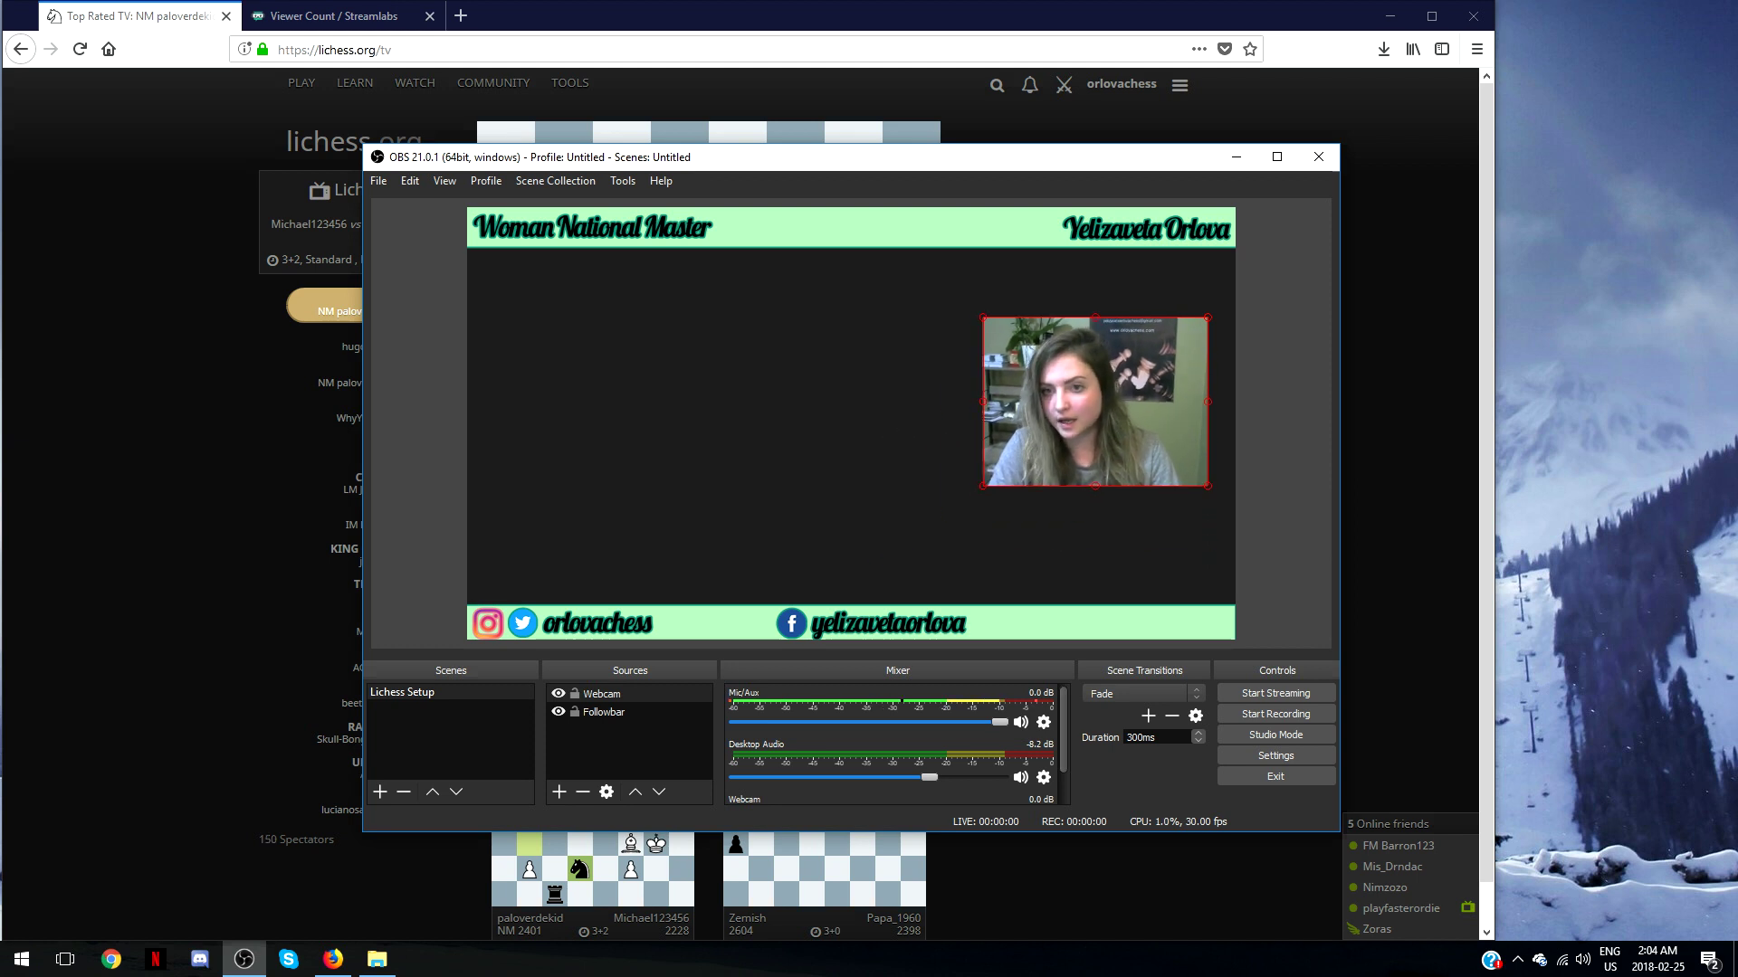
pyautogui.moveTo(1095, 402); pyautogui.dragTo(1127, 432)
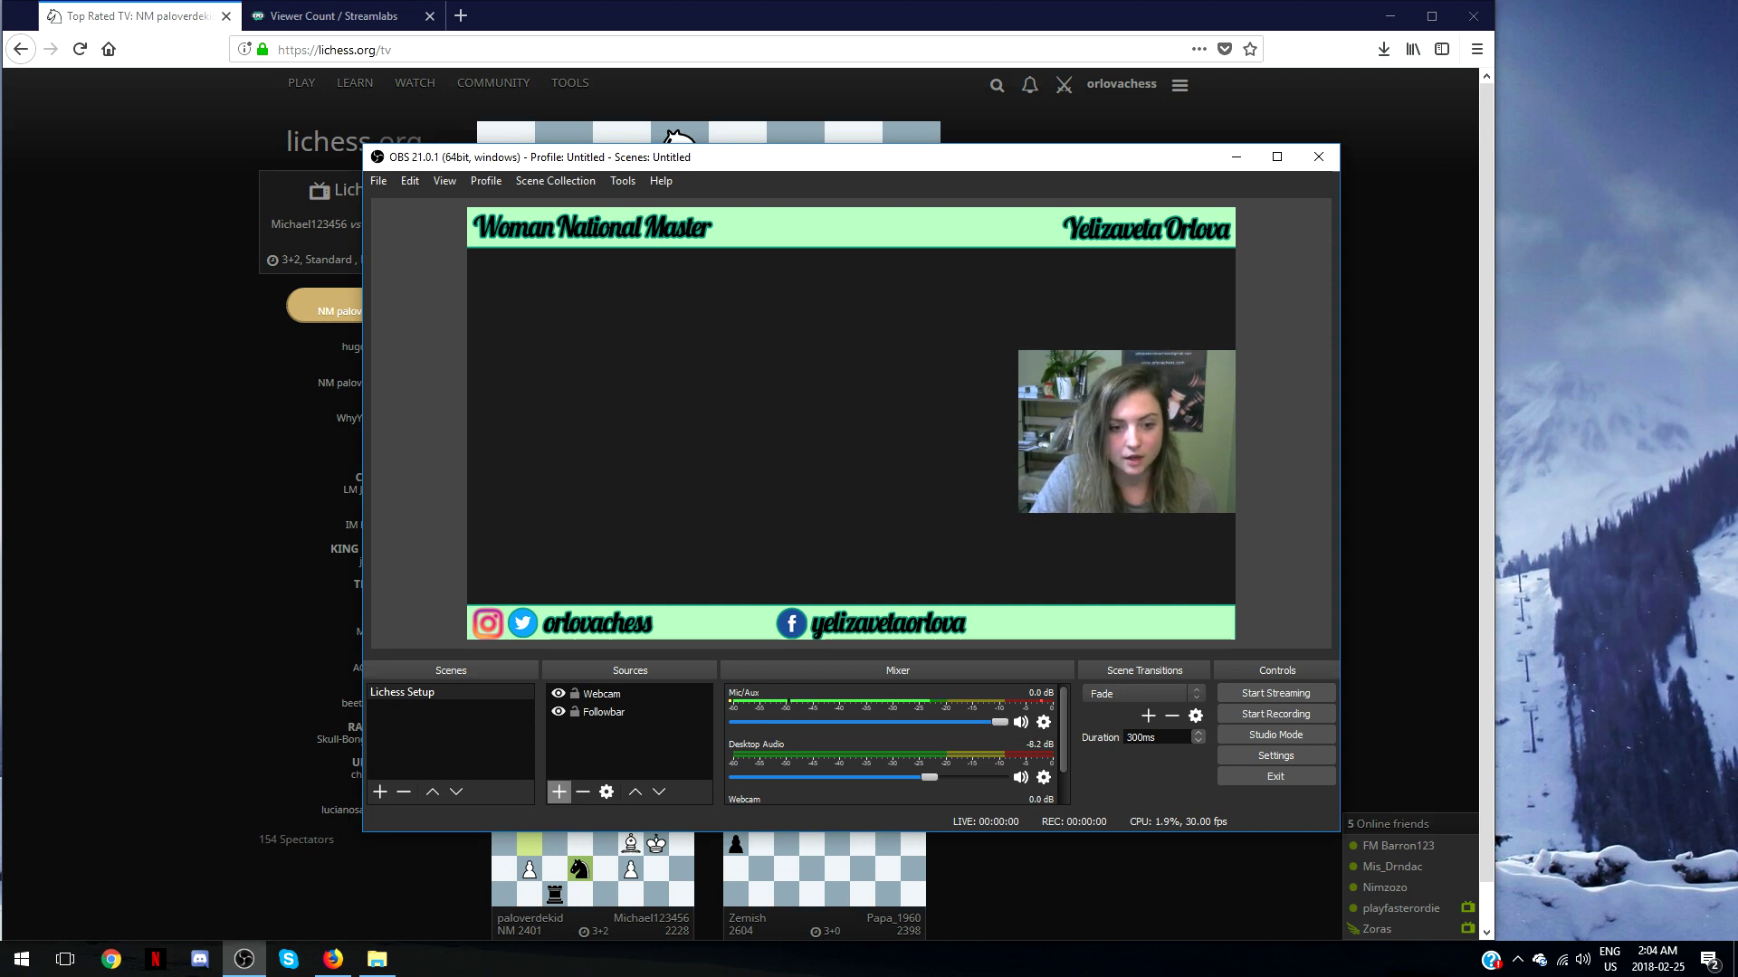
pyautogui.click(558, 792)
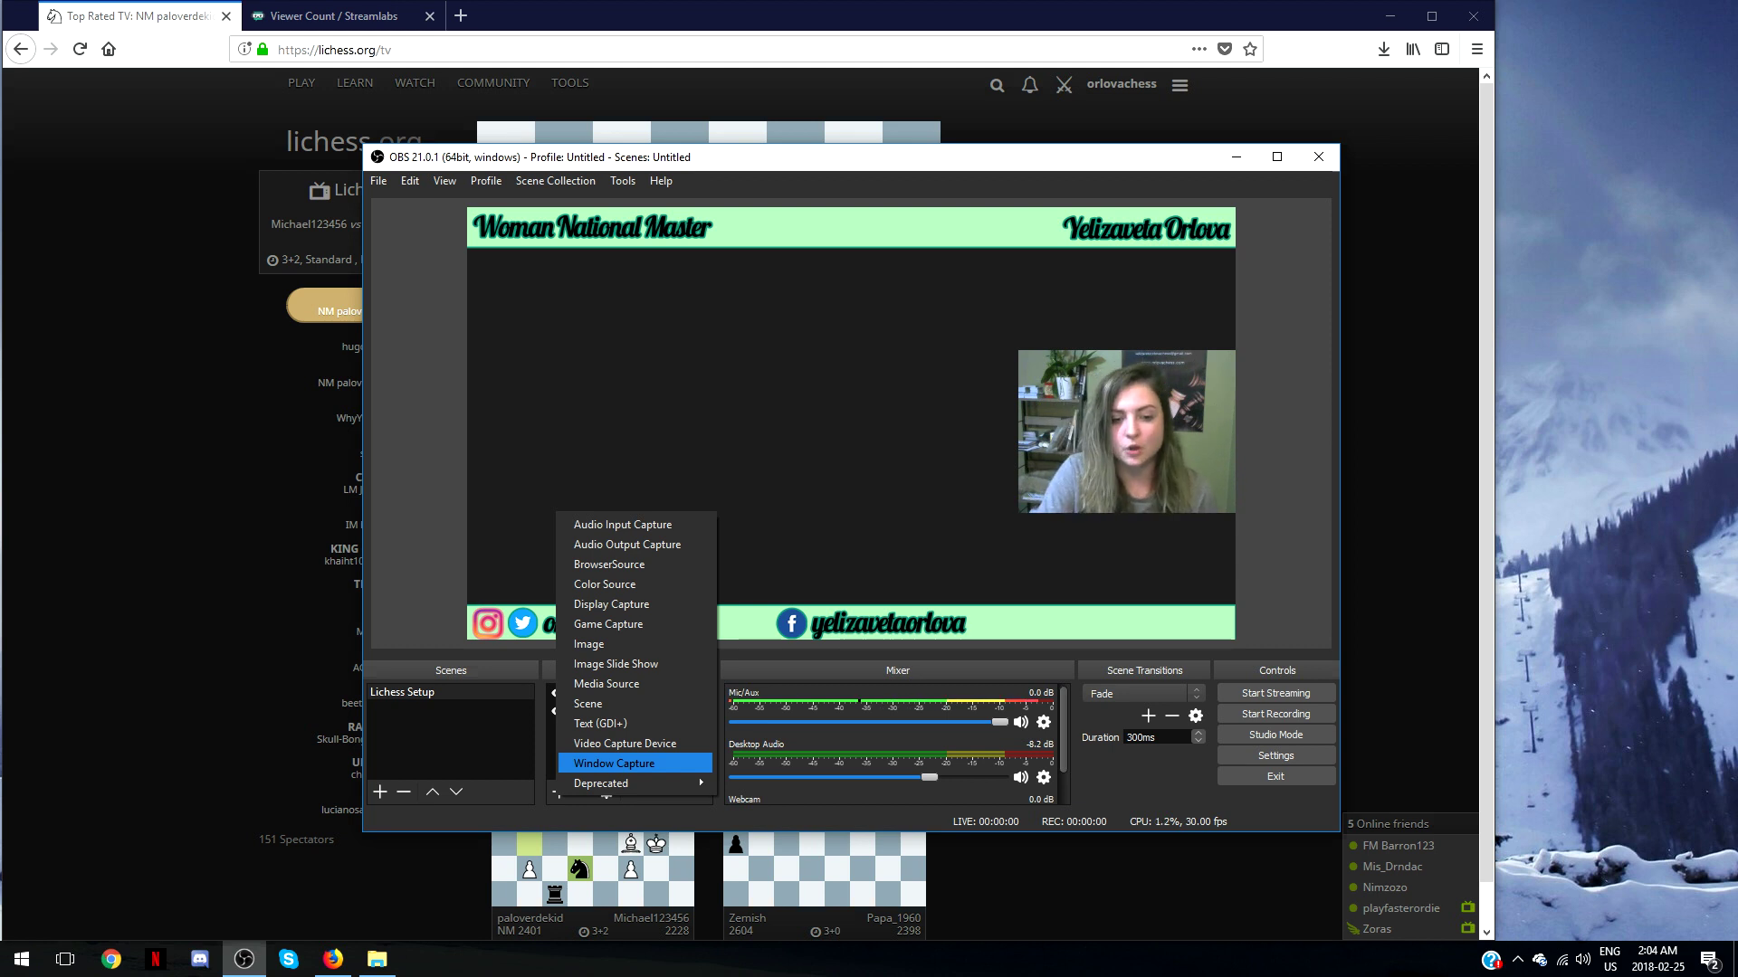
# Create Window Capture 'Lichess' capturing the Firefox lichess TV window.
pyautogui.press('Return')
pyautogui.write('L')
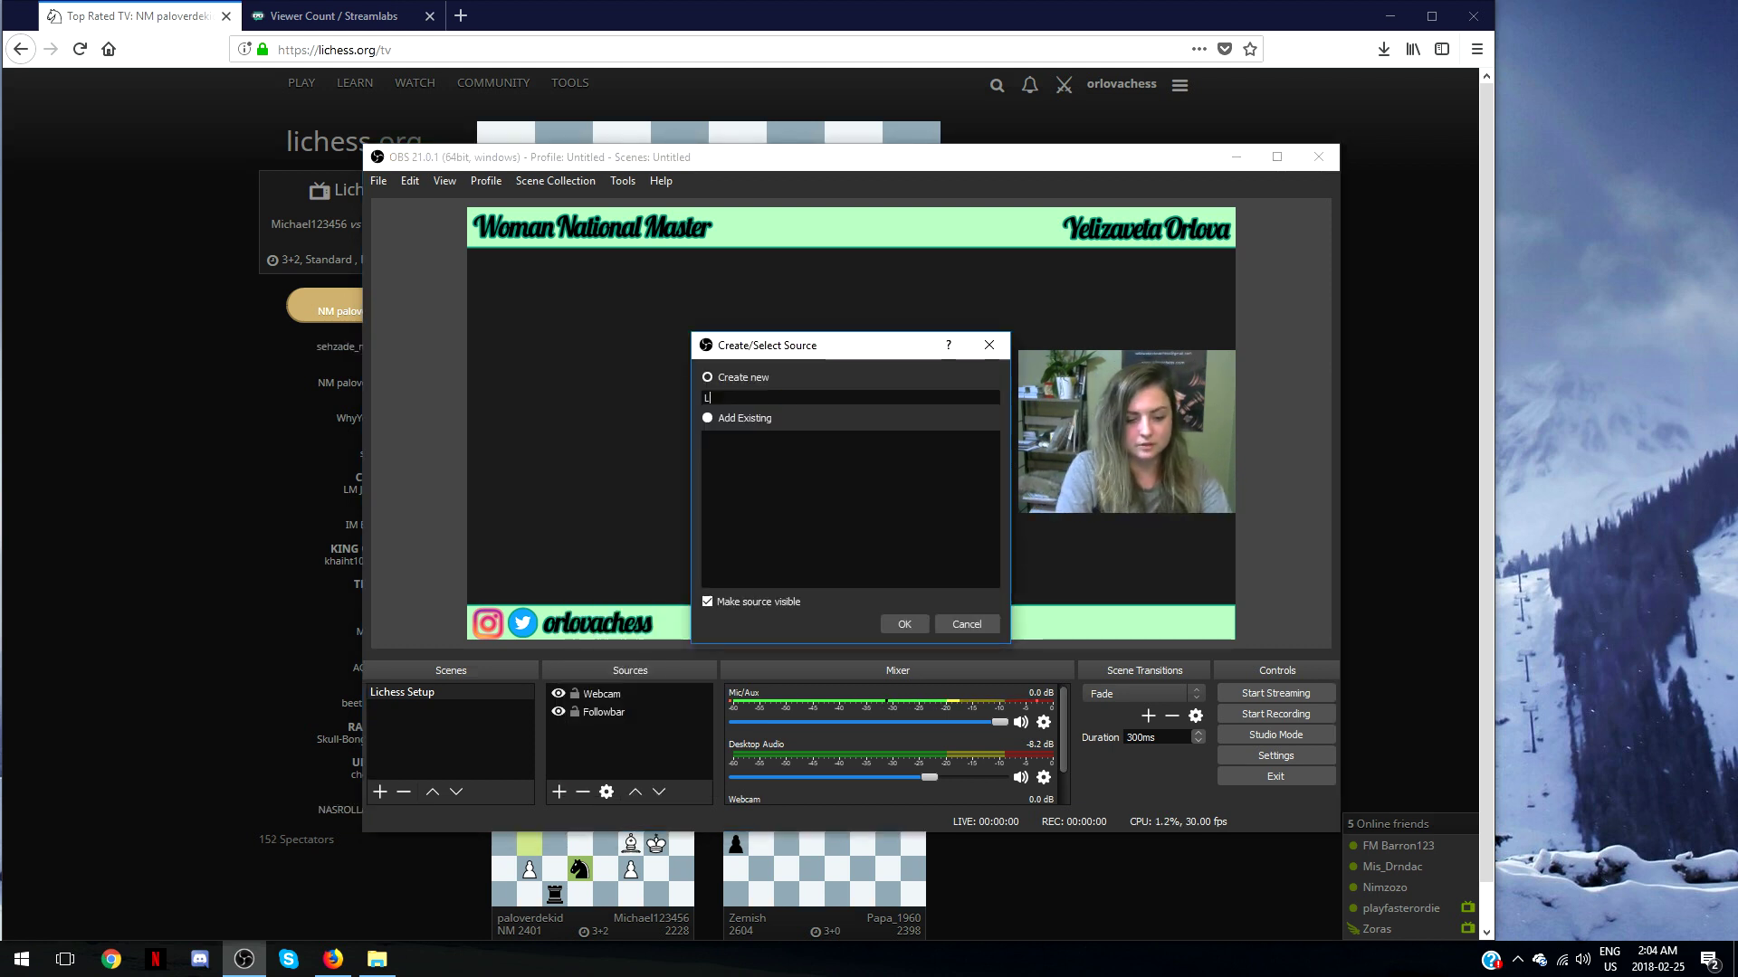
pyautogui.write('ichess')
pyautogui.click(904, 624)
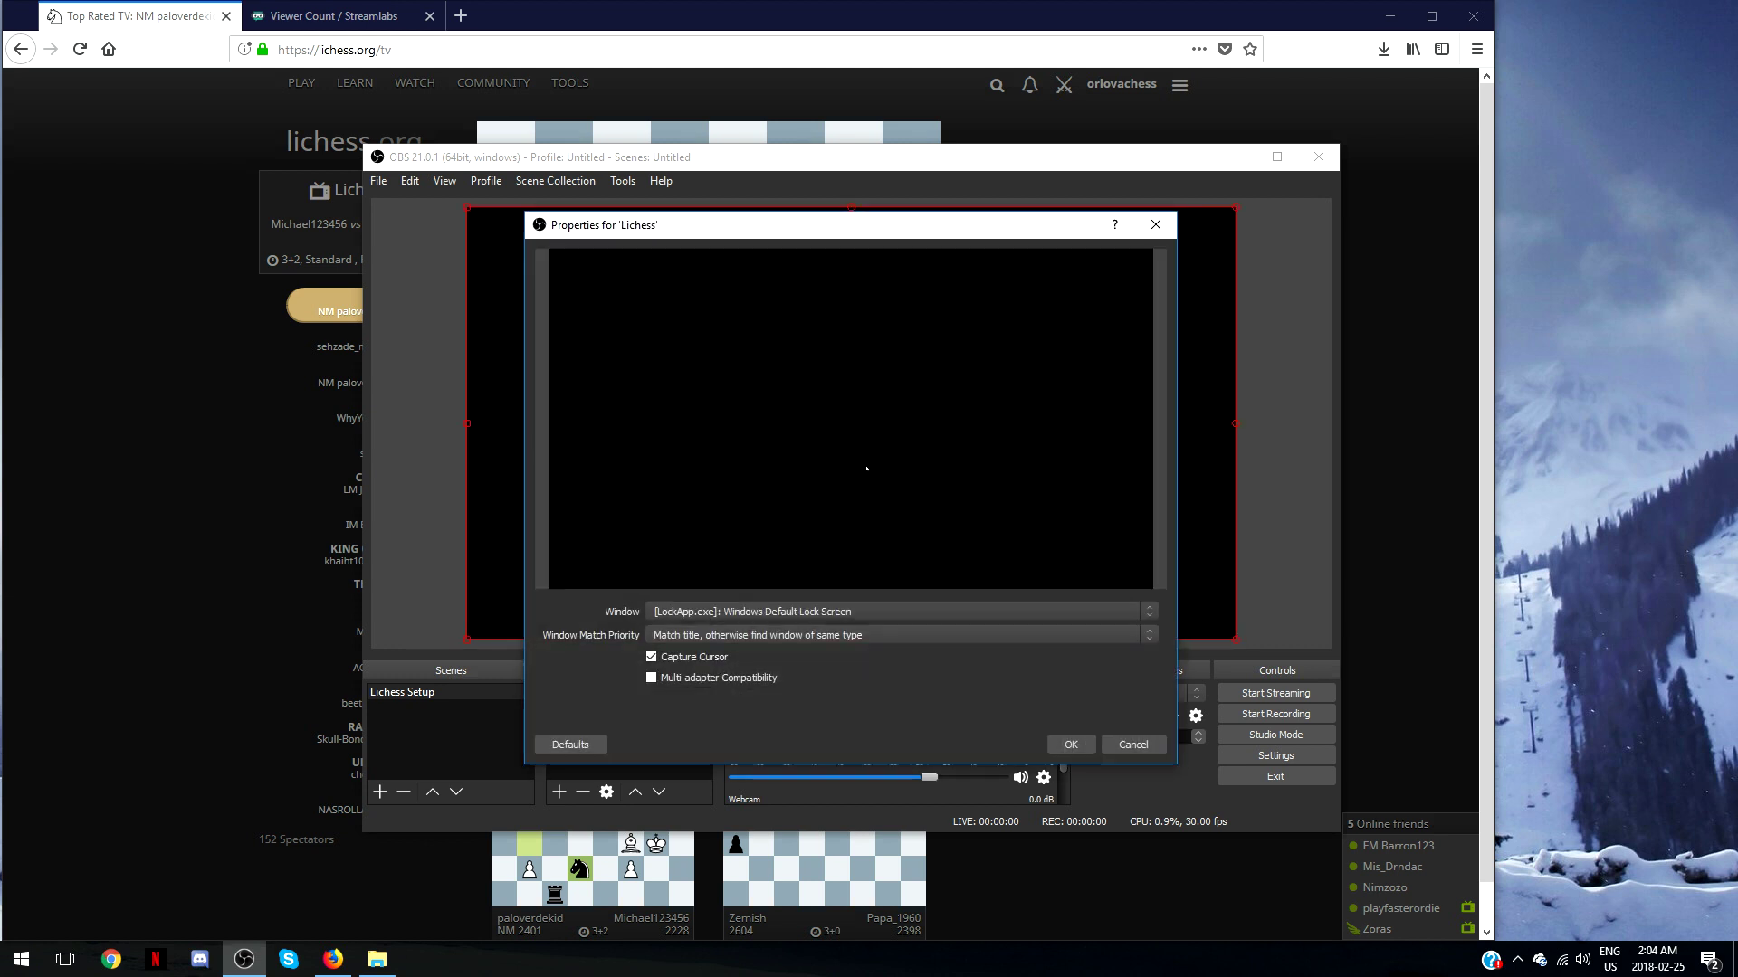
pyautogui.hotkey('alt', 'Down')
pyautogui.press('Down')
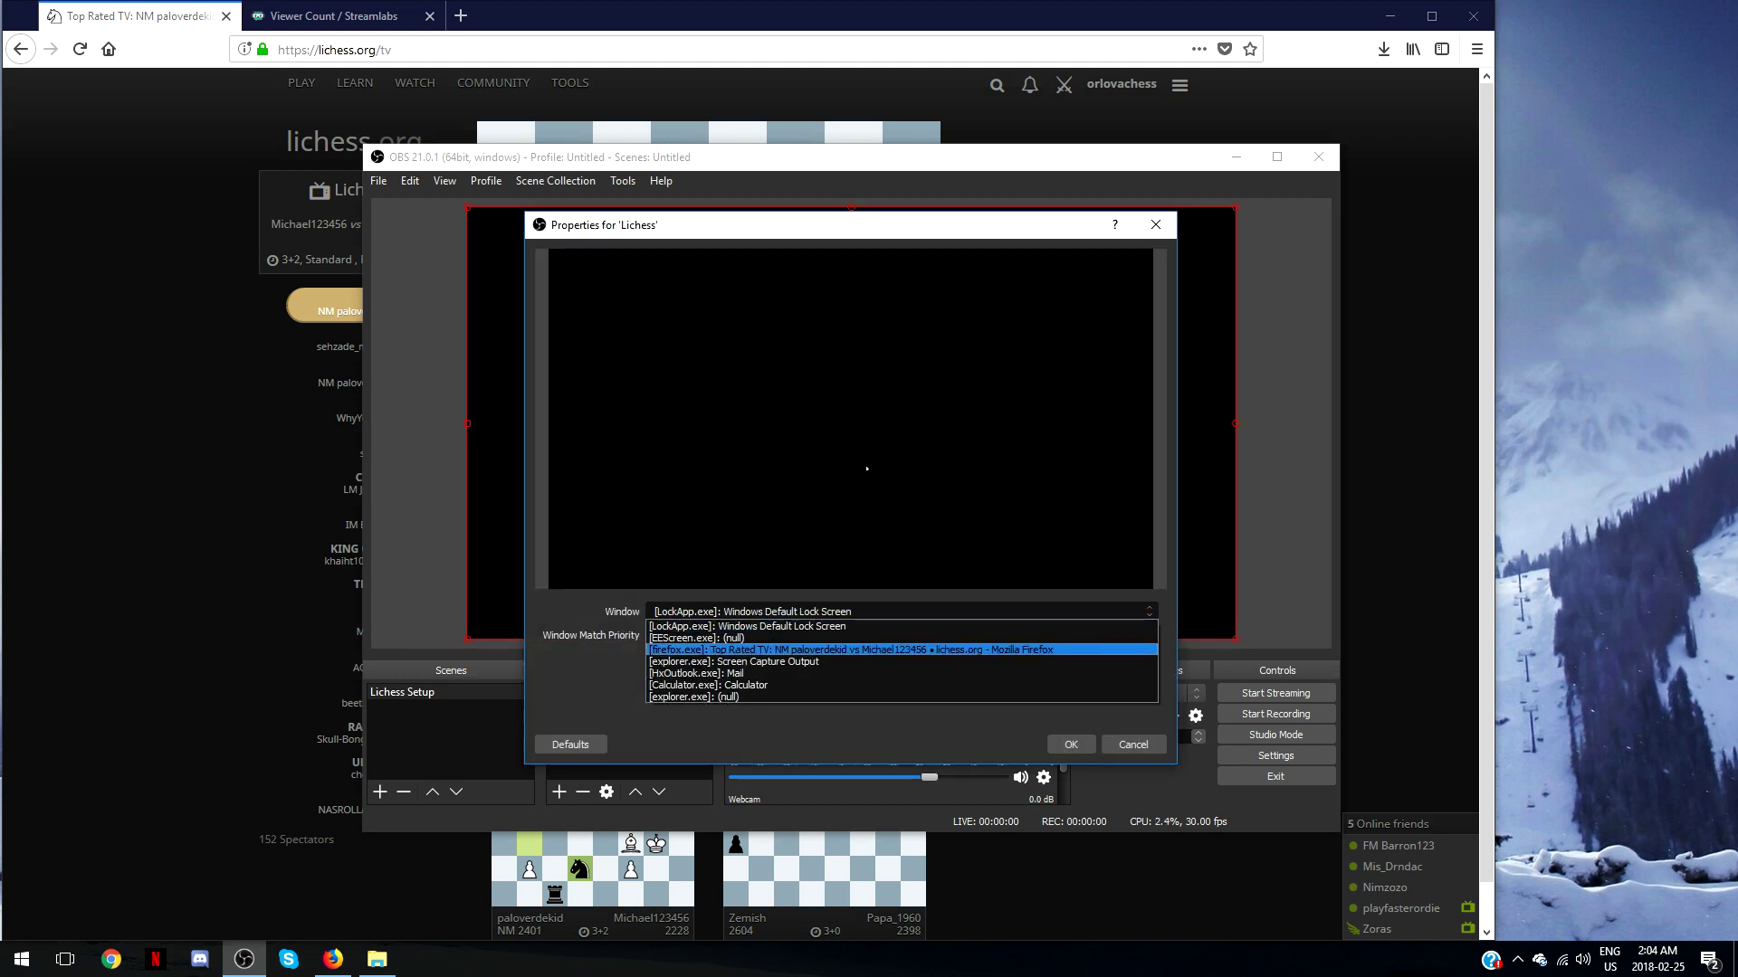
pyautogui.press('Return')
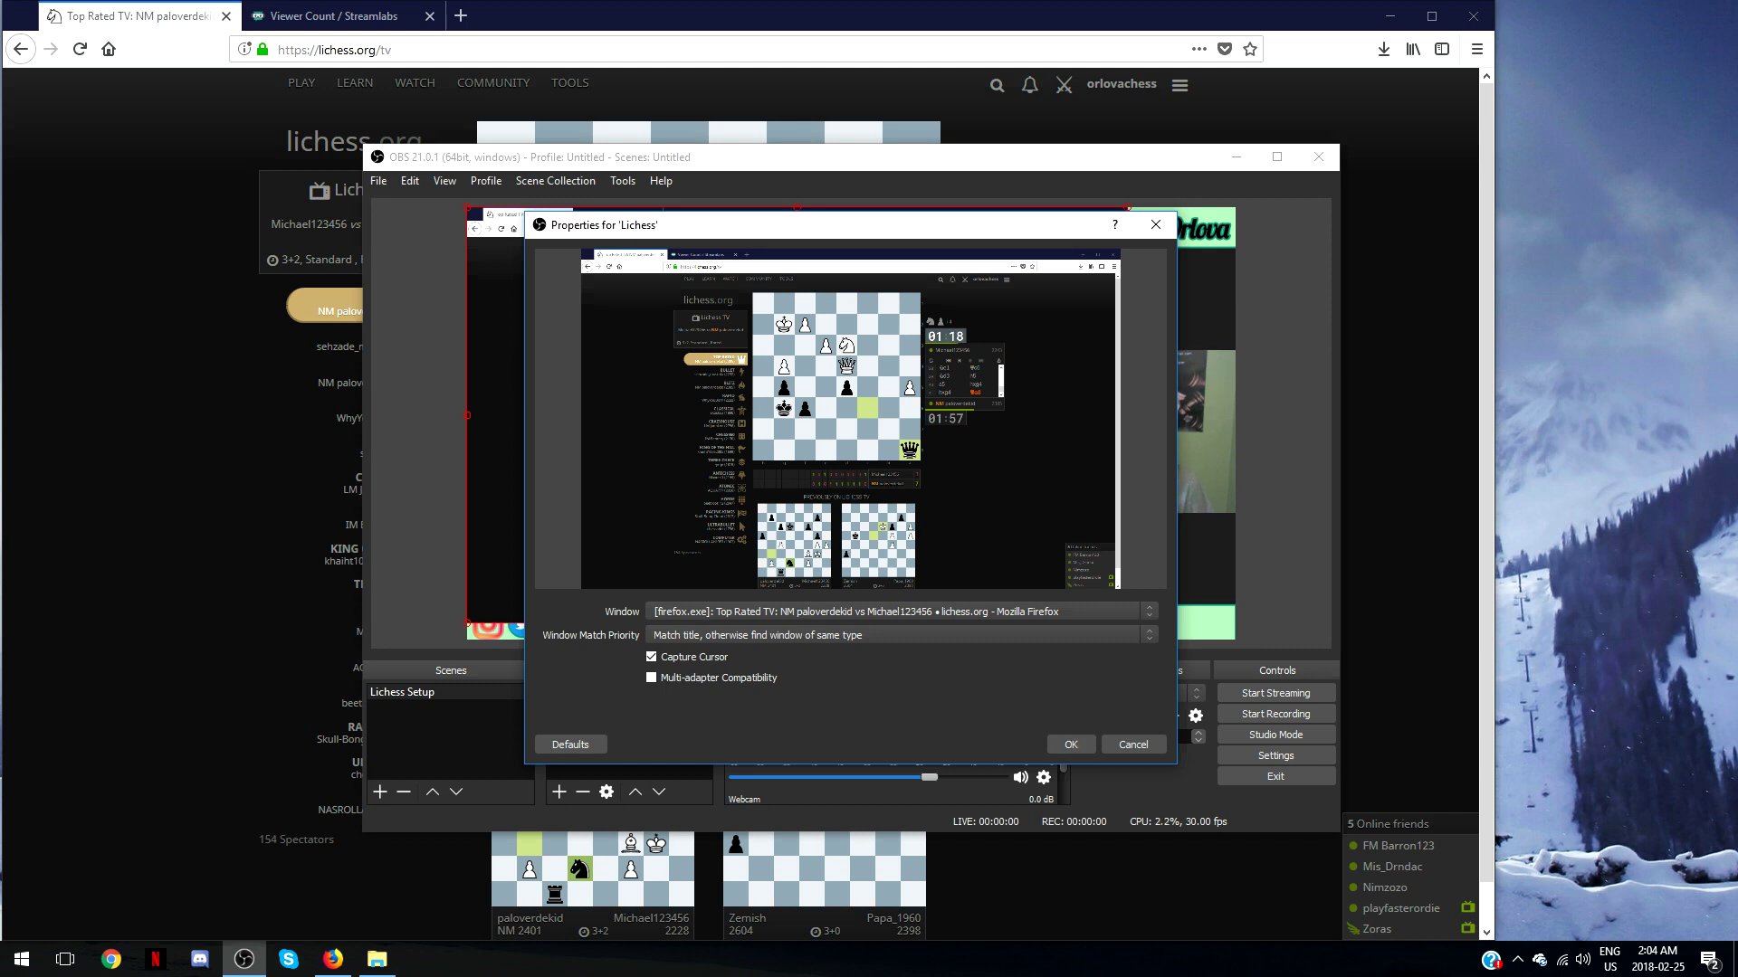
pyautogui.click(1070, 744)
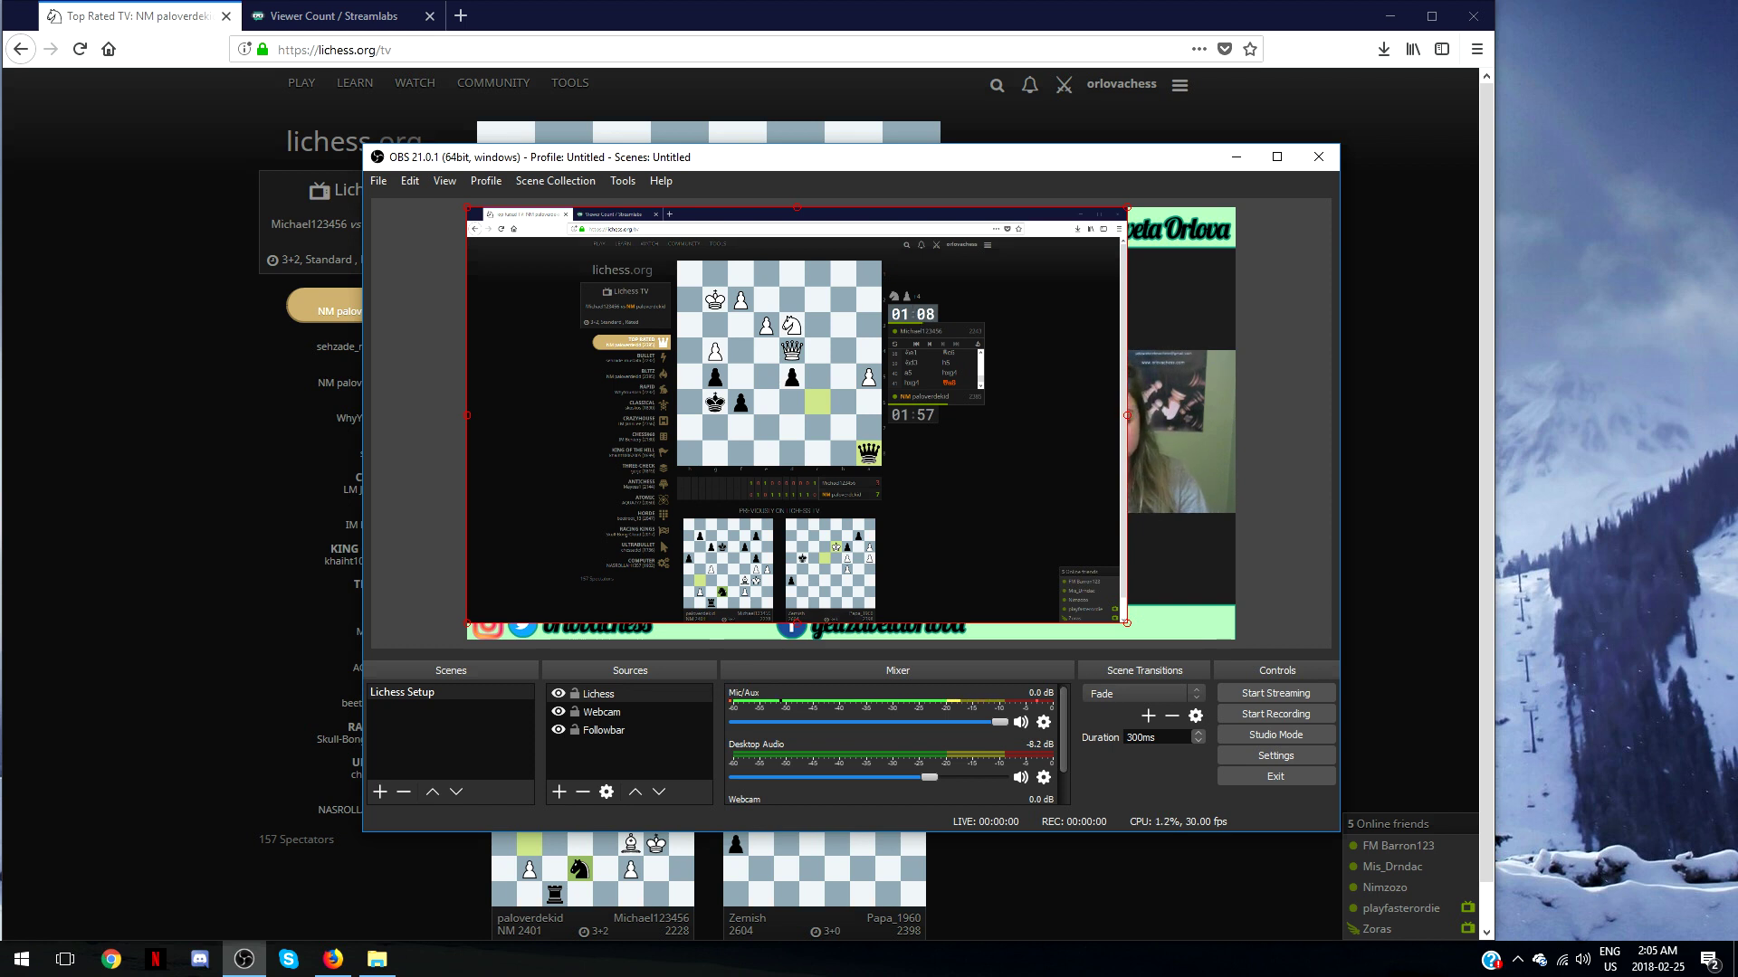
# Alt-crop the right, bottom, left sidebar and browser tabs off the Lichess capture.
pyautogui.press('alt')
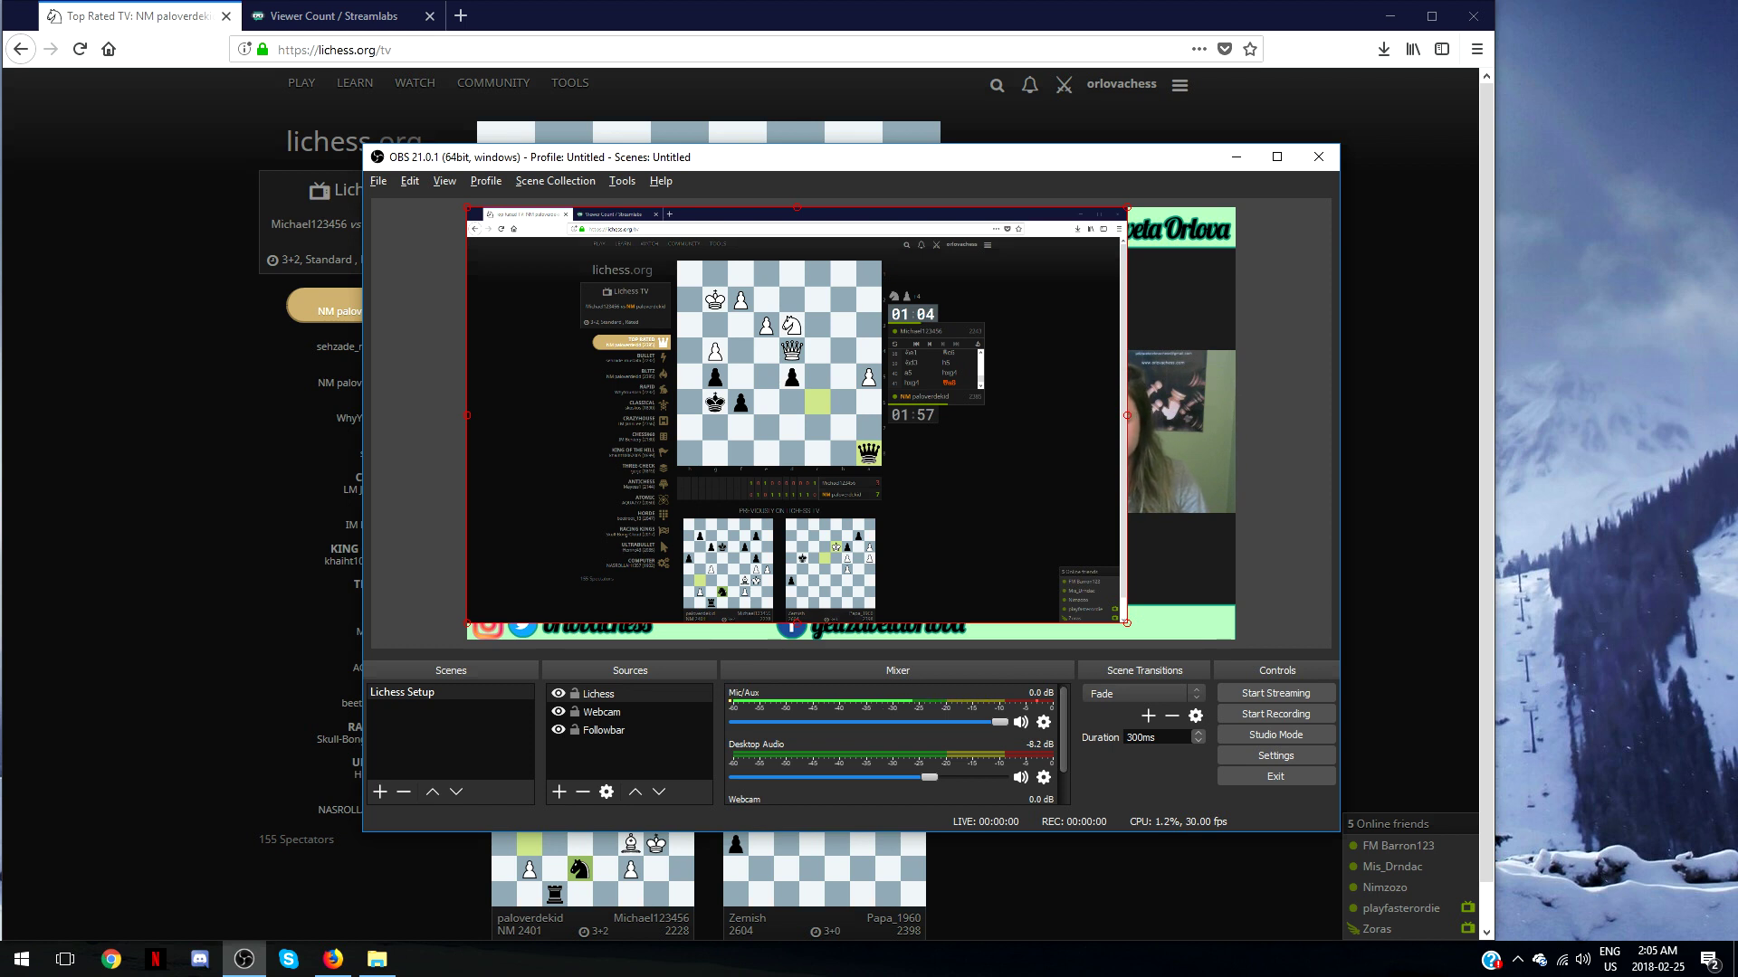
pyautogui.moveTo(1127, 416); pyautogui.dragTo(987, 416)
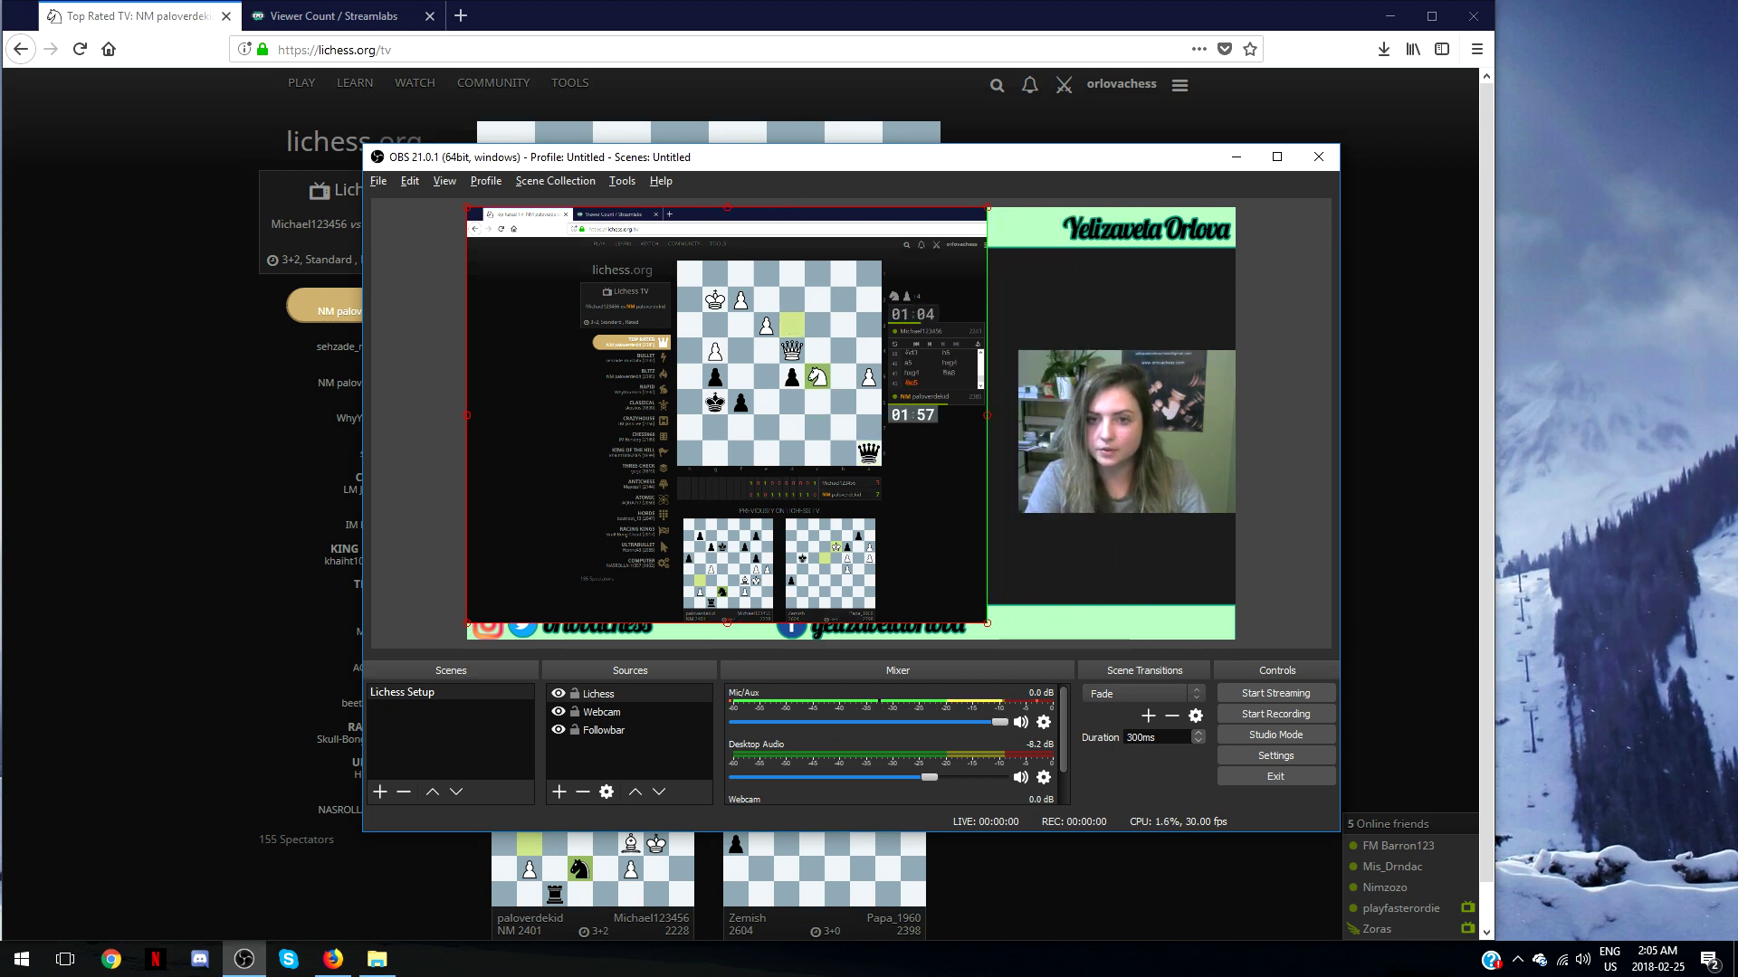
pyautogui.moveTo(727, 623); pyautogui.dragTo(727, 473)
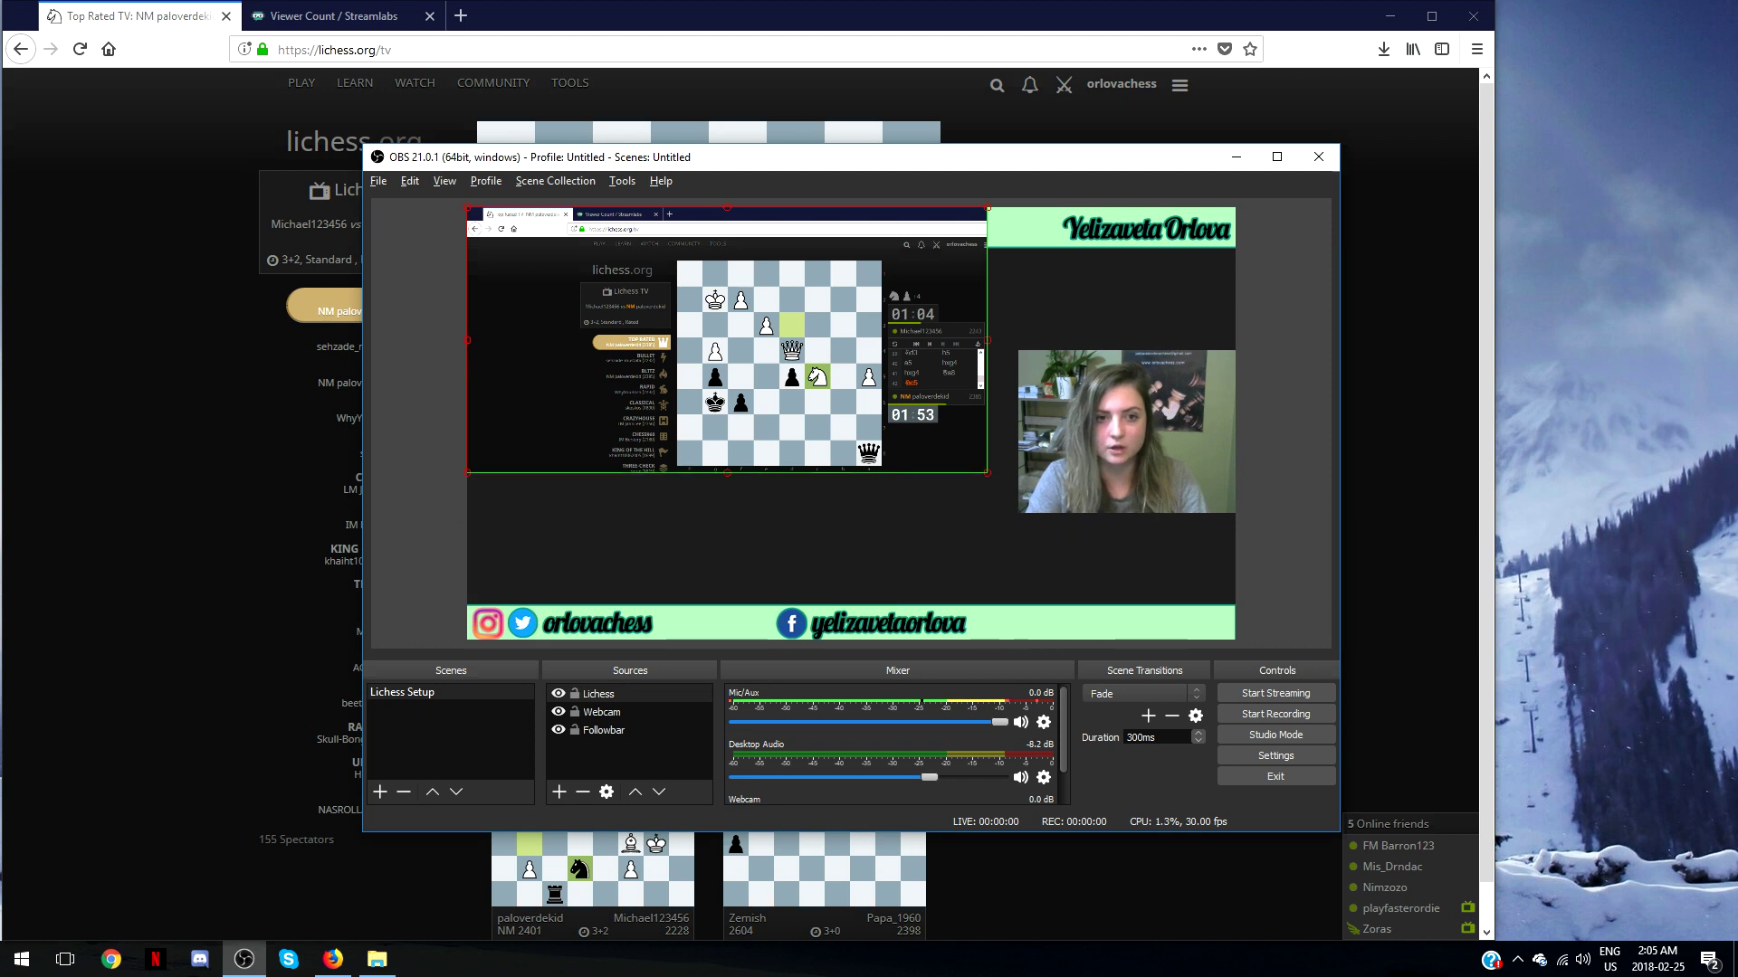
pyautogui.moveTo(467, 340); pyautogui.dragTo(672, 341)
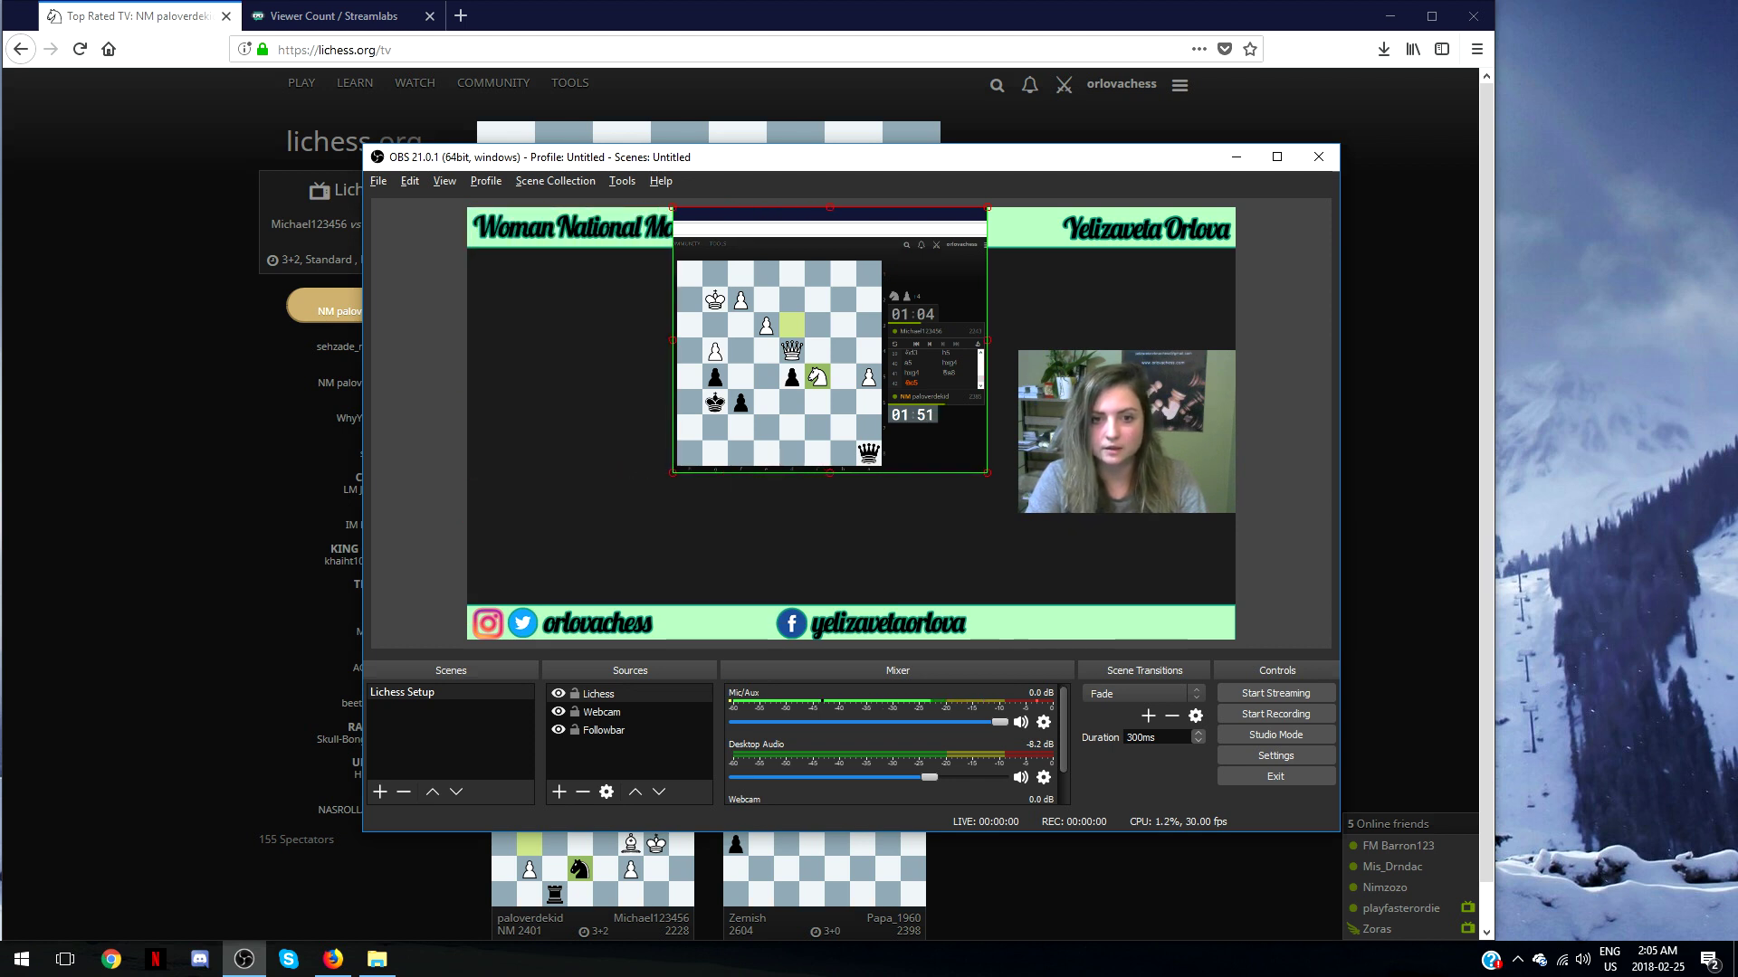
pyautogui.moveTo(830, 207); pyautogui.dragTo(830, 257)
# Move the cropped board left and enlarge it to fill the space between the banners.
pyautogui.moveTo(830, 362); pyautogui.dragTo(645, 364)
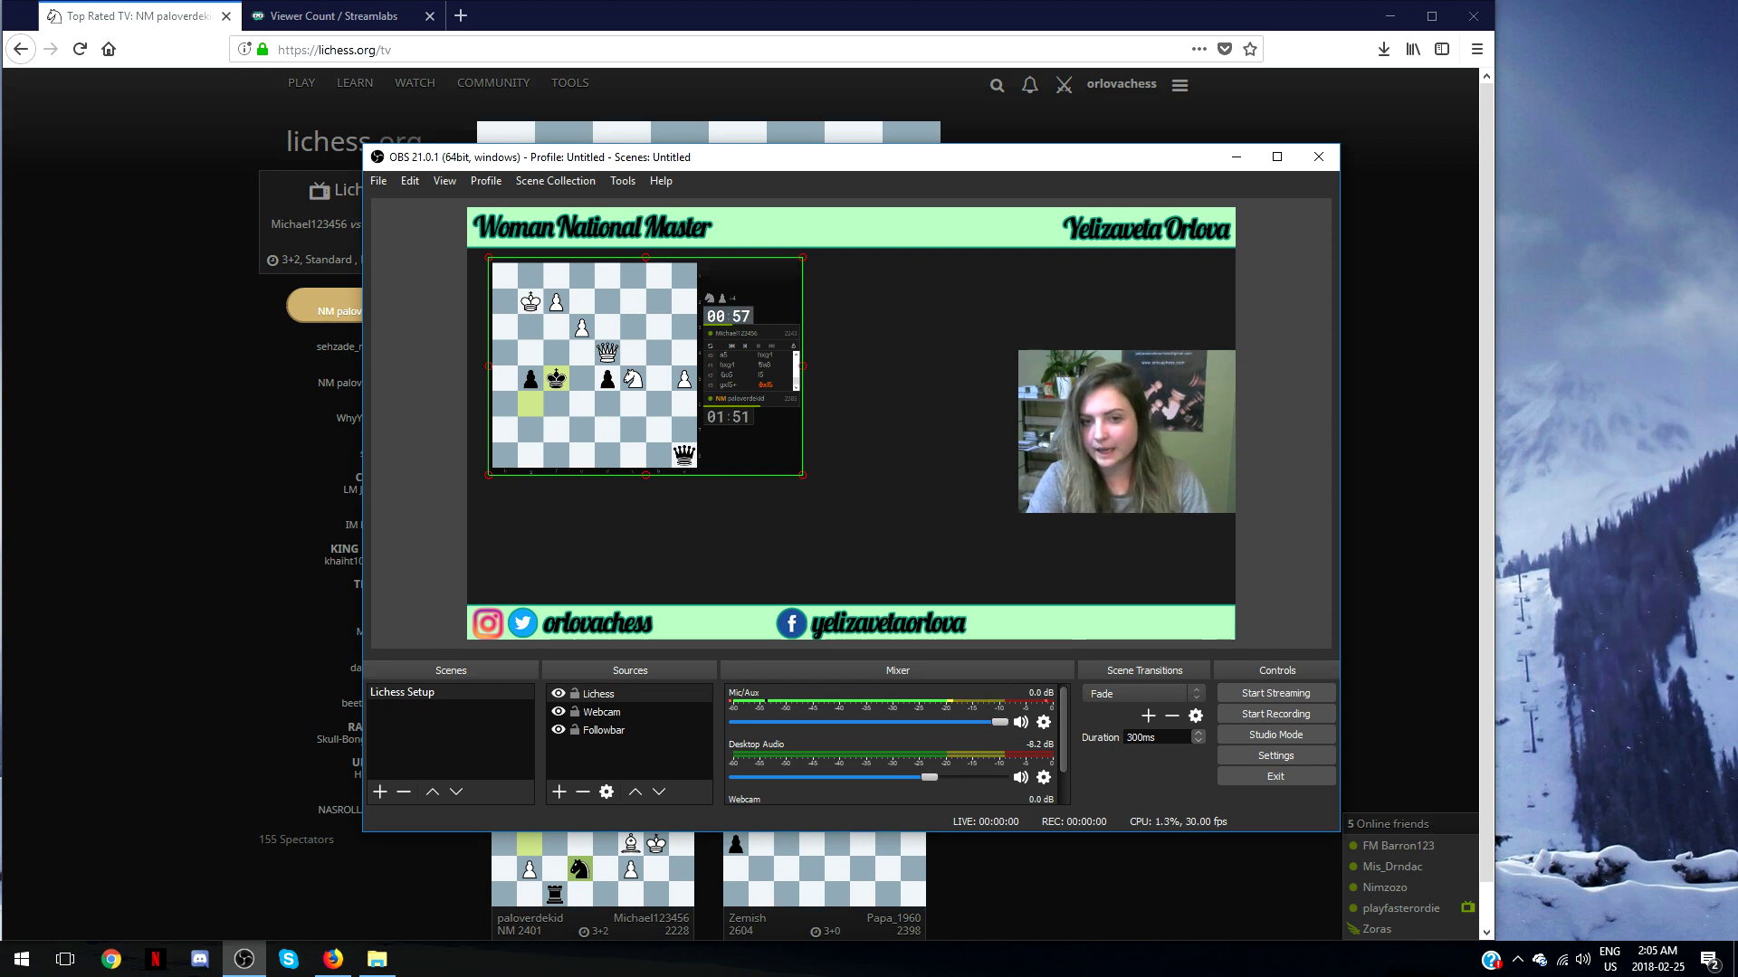
pyautogui.moveTo(802, 474); pyautogui.dragTo(988, 600)
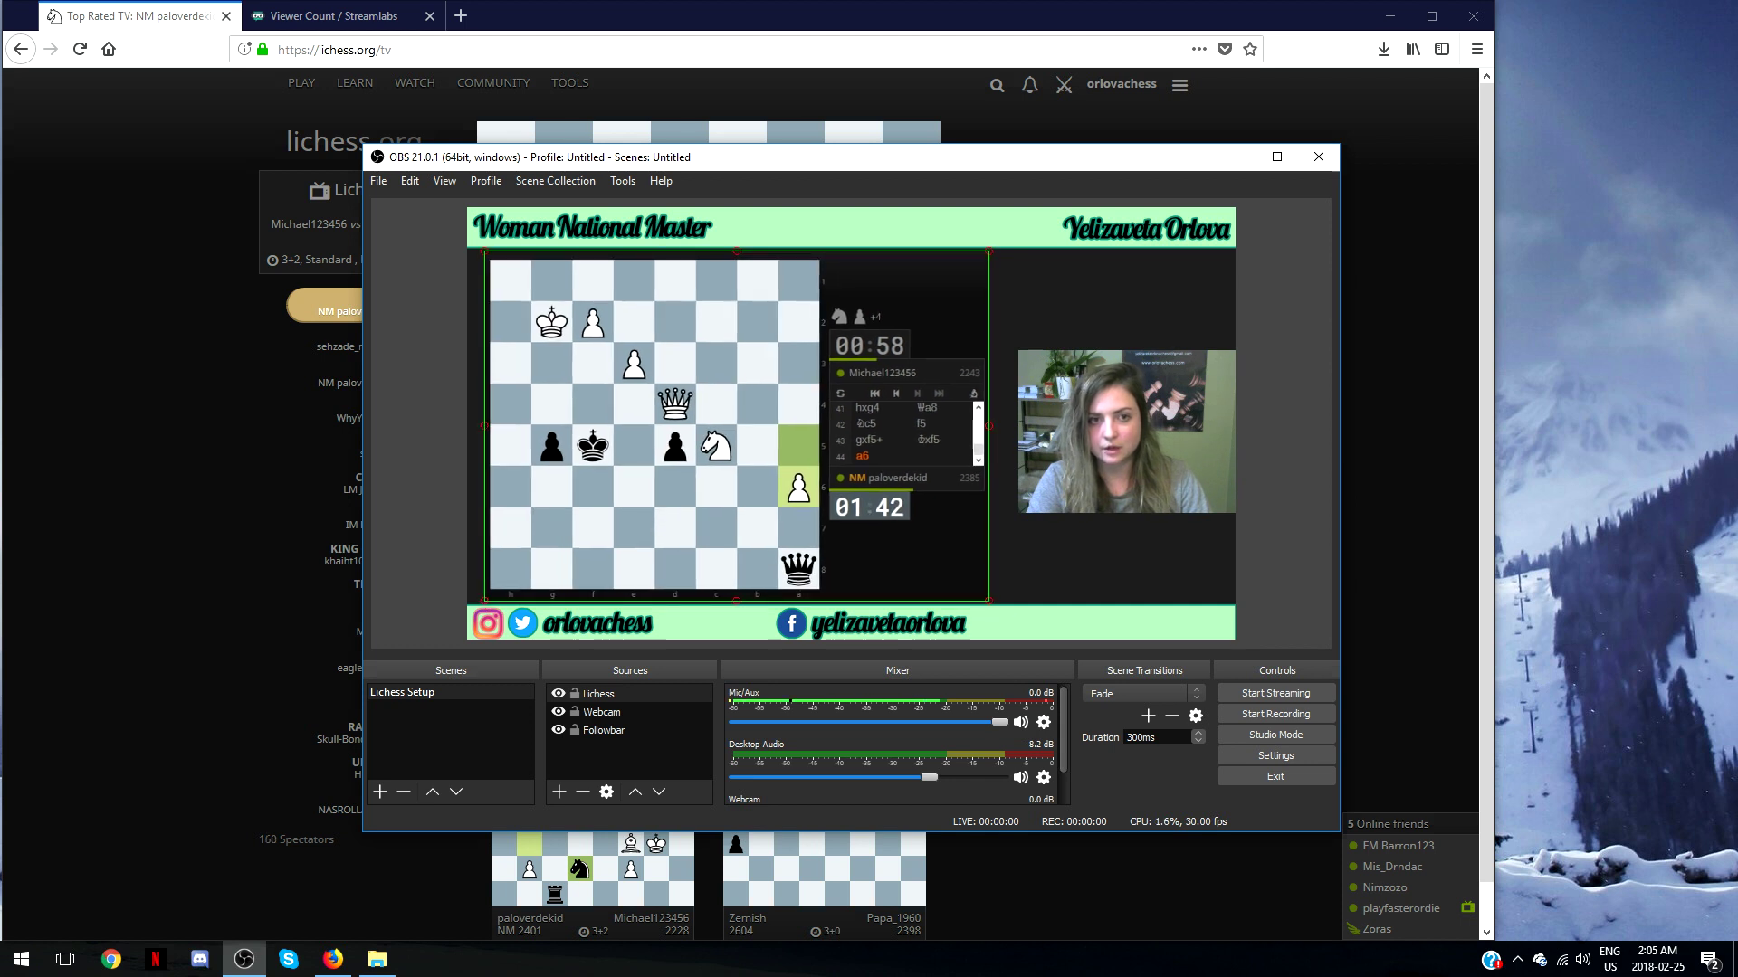
pyautogui.press('Left')
pyautogui.press('Left')
pyautogui.press('Left')
pyautogui.press('Left')
pyautogui.press('Left')
pyautogui.press('Left')
pyautogui.press('Left')
pyautogui.press('Left')
pyautogui.press('Left')
pyautogui.press('Left')
pyautogui.press('Left')
pyautogui.press('Left')
pyautogui.press('Left')
pyautogui.press('Left')
pyautogui.press('Left')
pyautogui.press('Left')
pyautogui.press('Left')
pyautogui.press('Left')
pyautogui.press('Left')
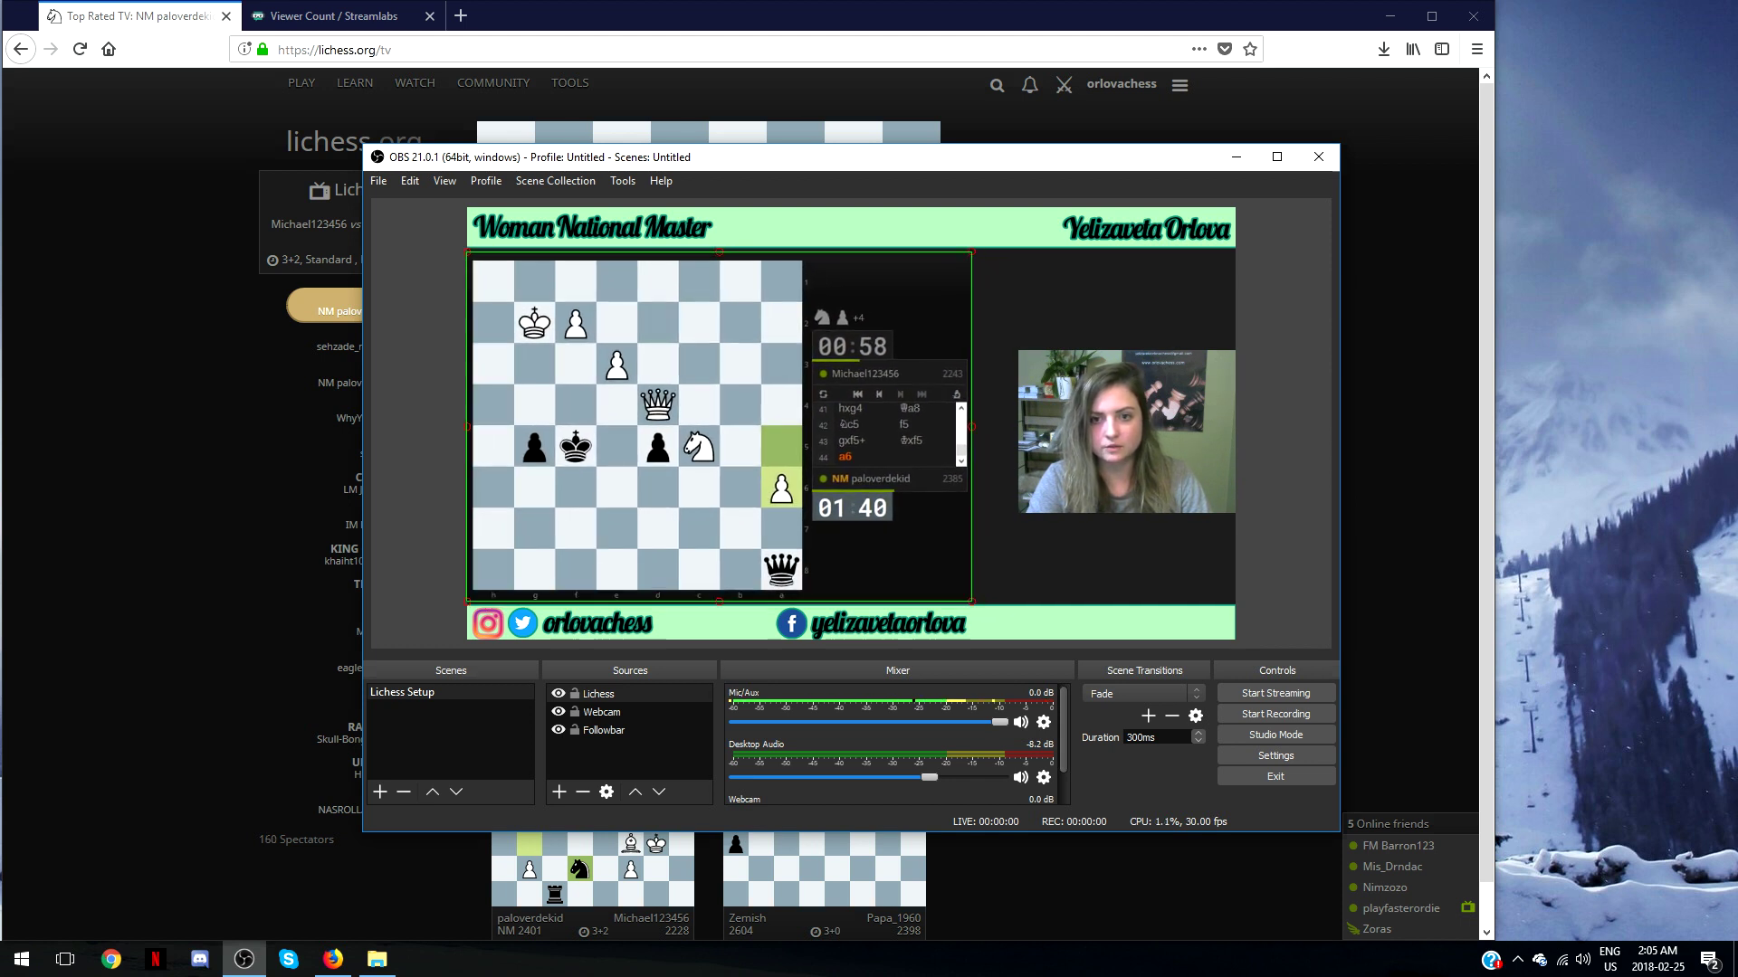
pyautogui.click(604, 729)
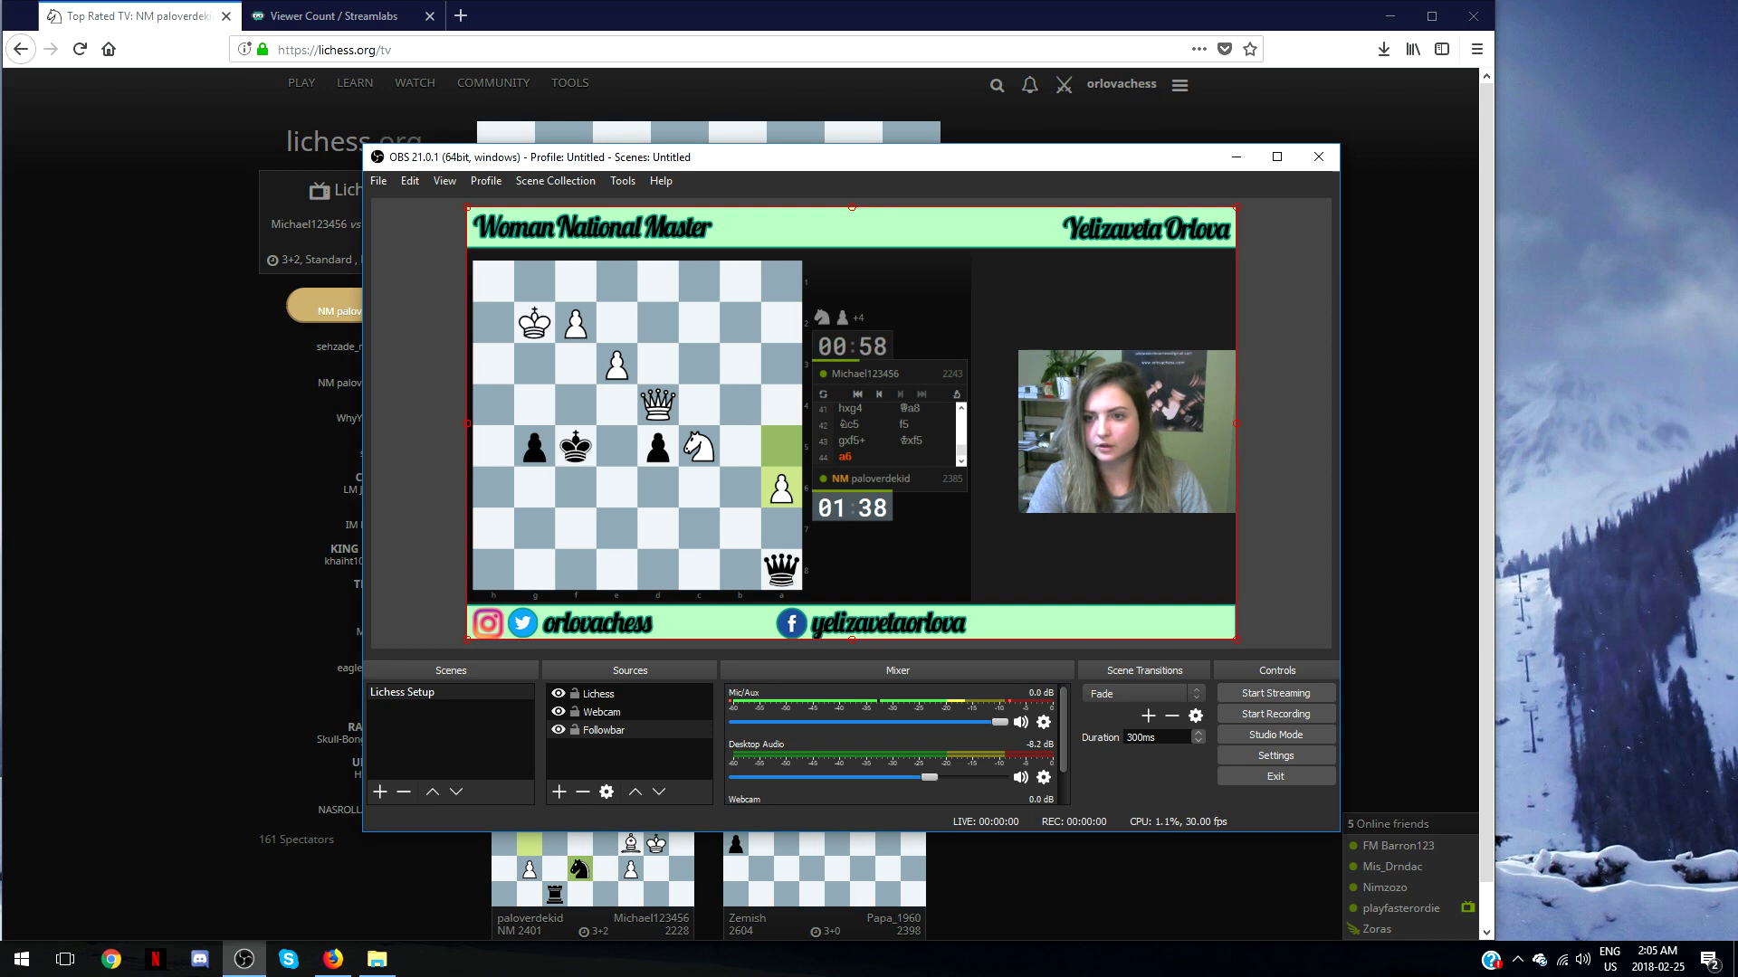
pyautogui.press('Escape')
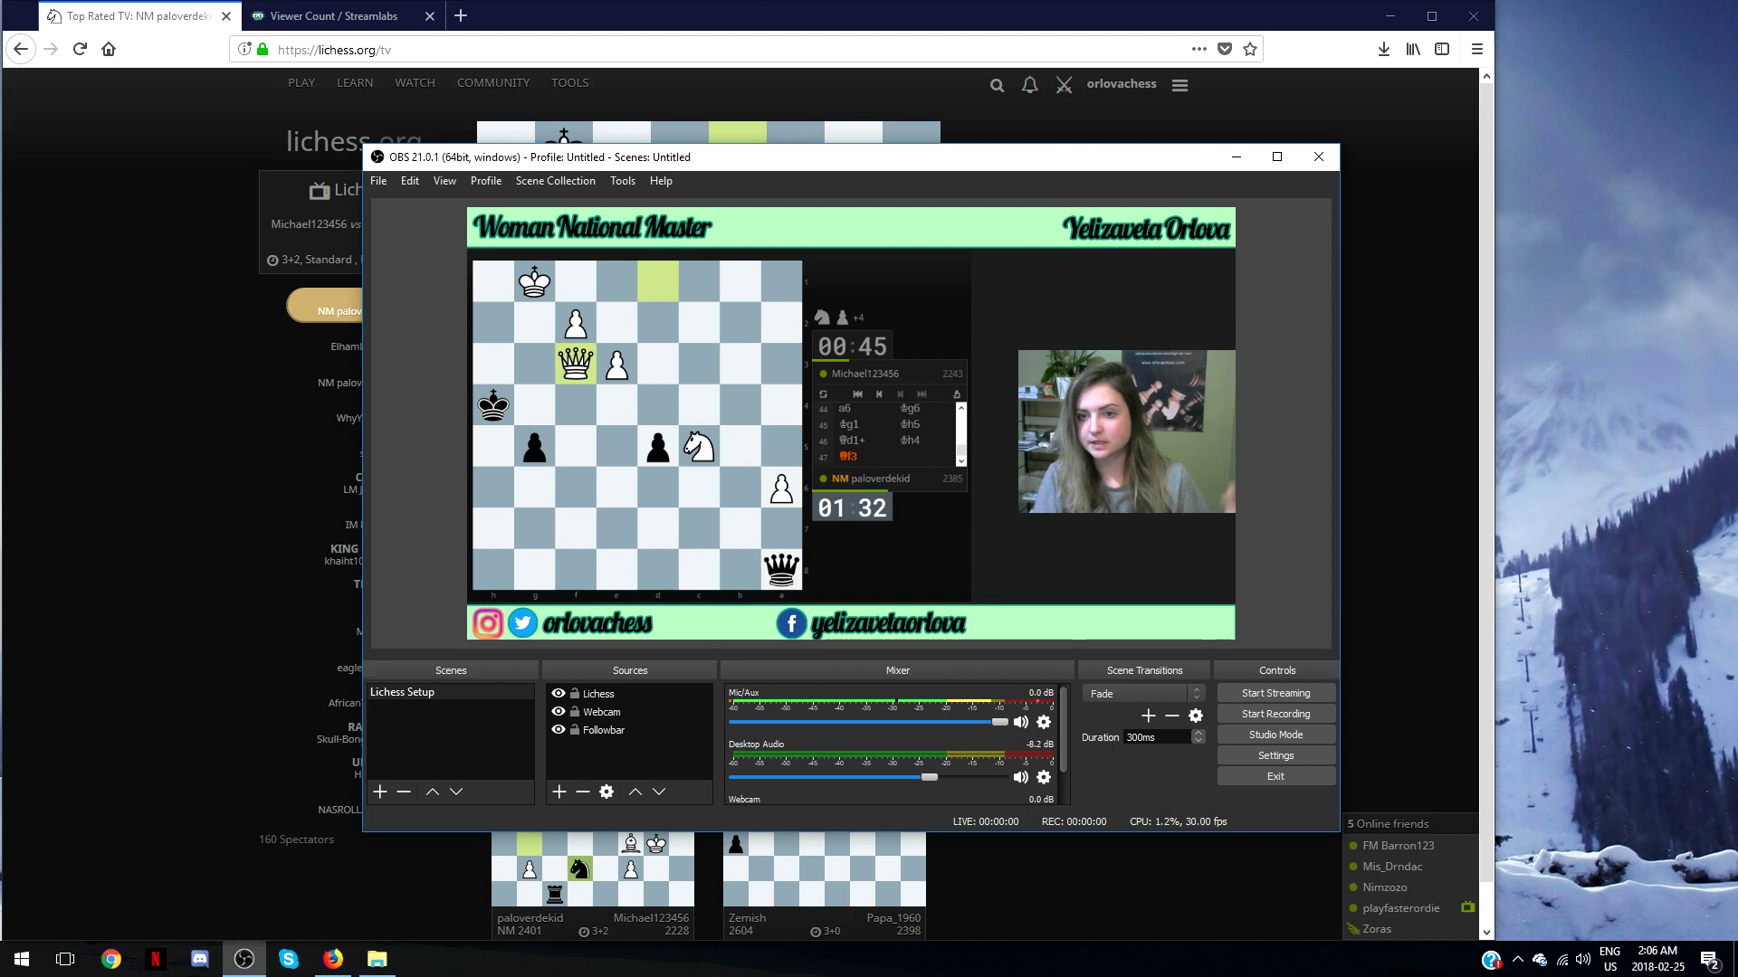
# Switch from OBS to the Firefox window showing the lichess TV game.
pyautogui.hotkey('alt', 'Tab')
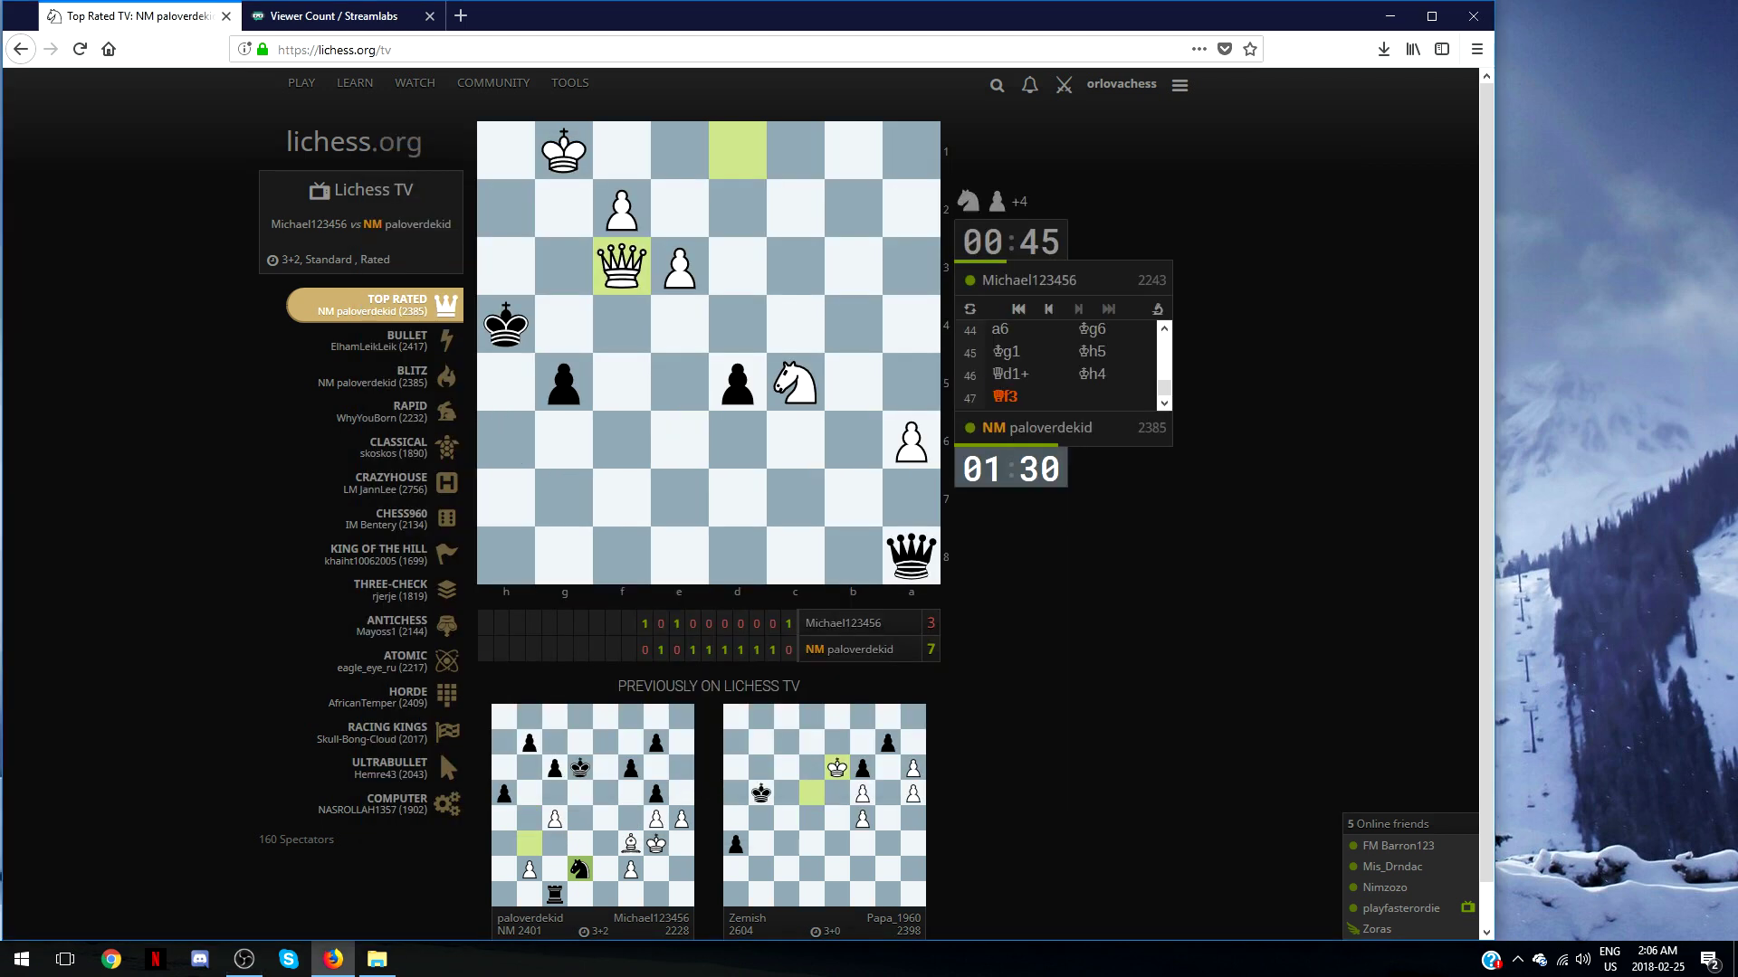
# Go to the Streamlabs tab and look over the Alert Box widget settings, then return to OBS.
pyautogui.hotkey('ctrl', 'Tab')
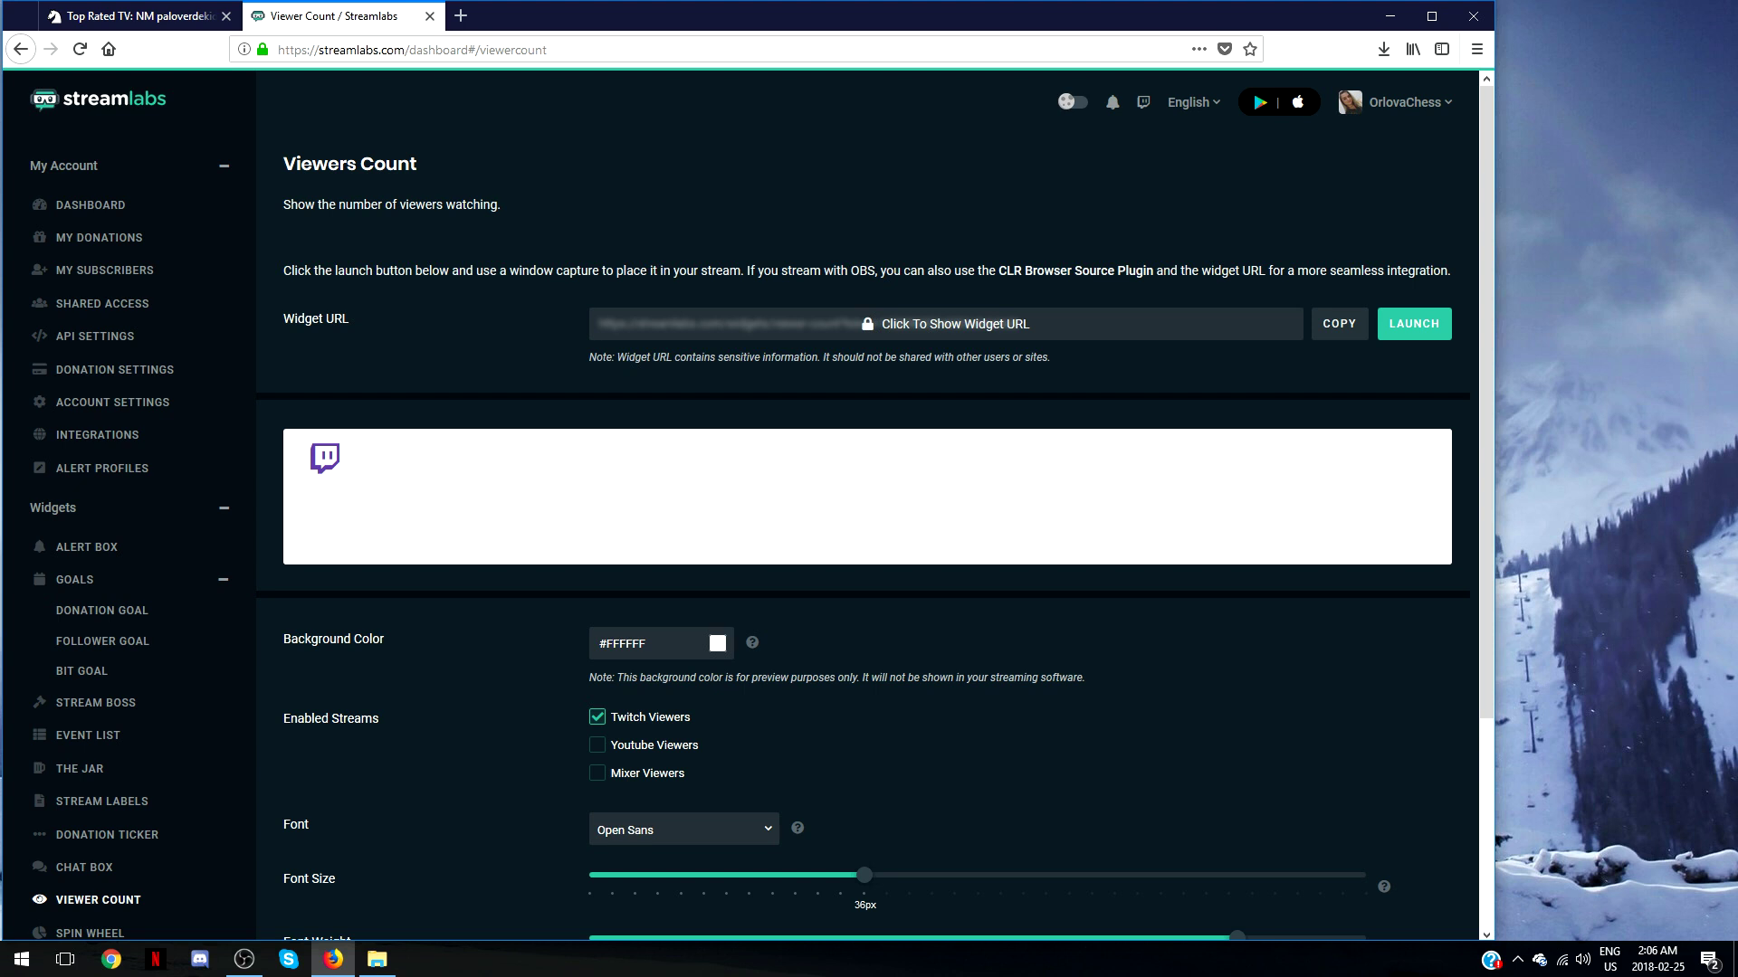
pyautogui.click(87, 547)
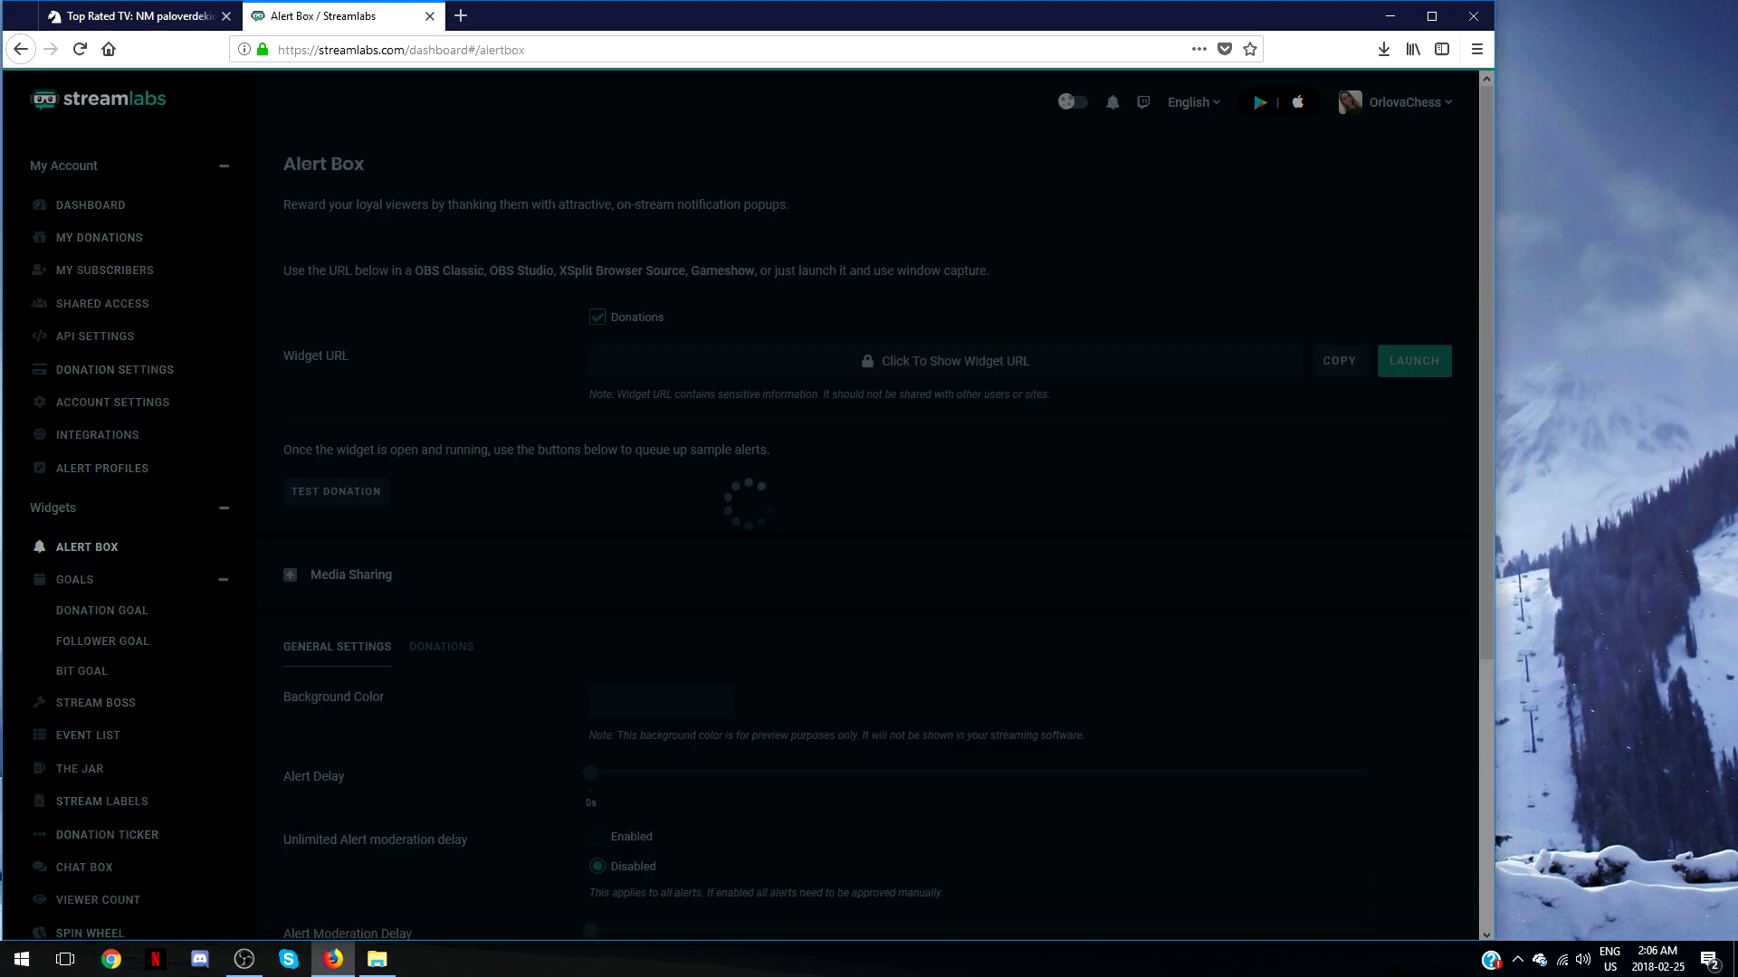
pyautogui.scroll(-2, 869, 507)
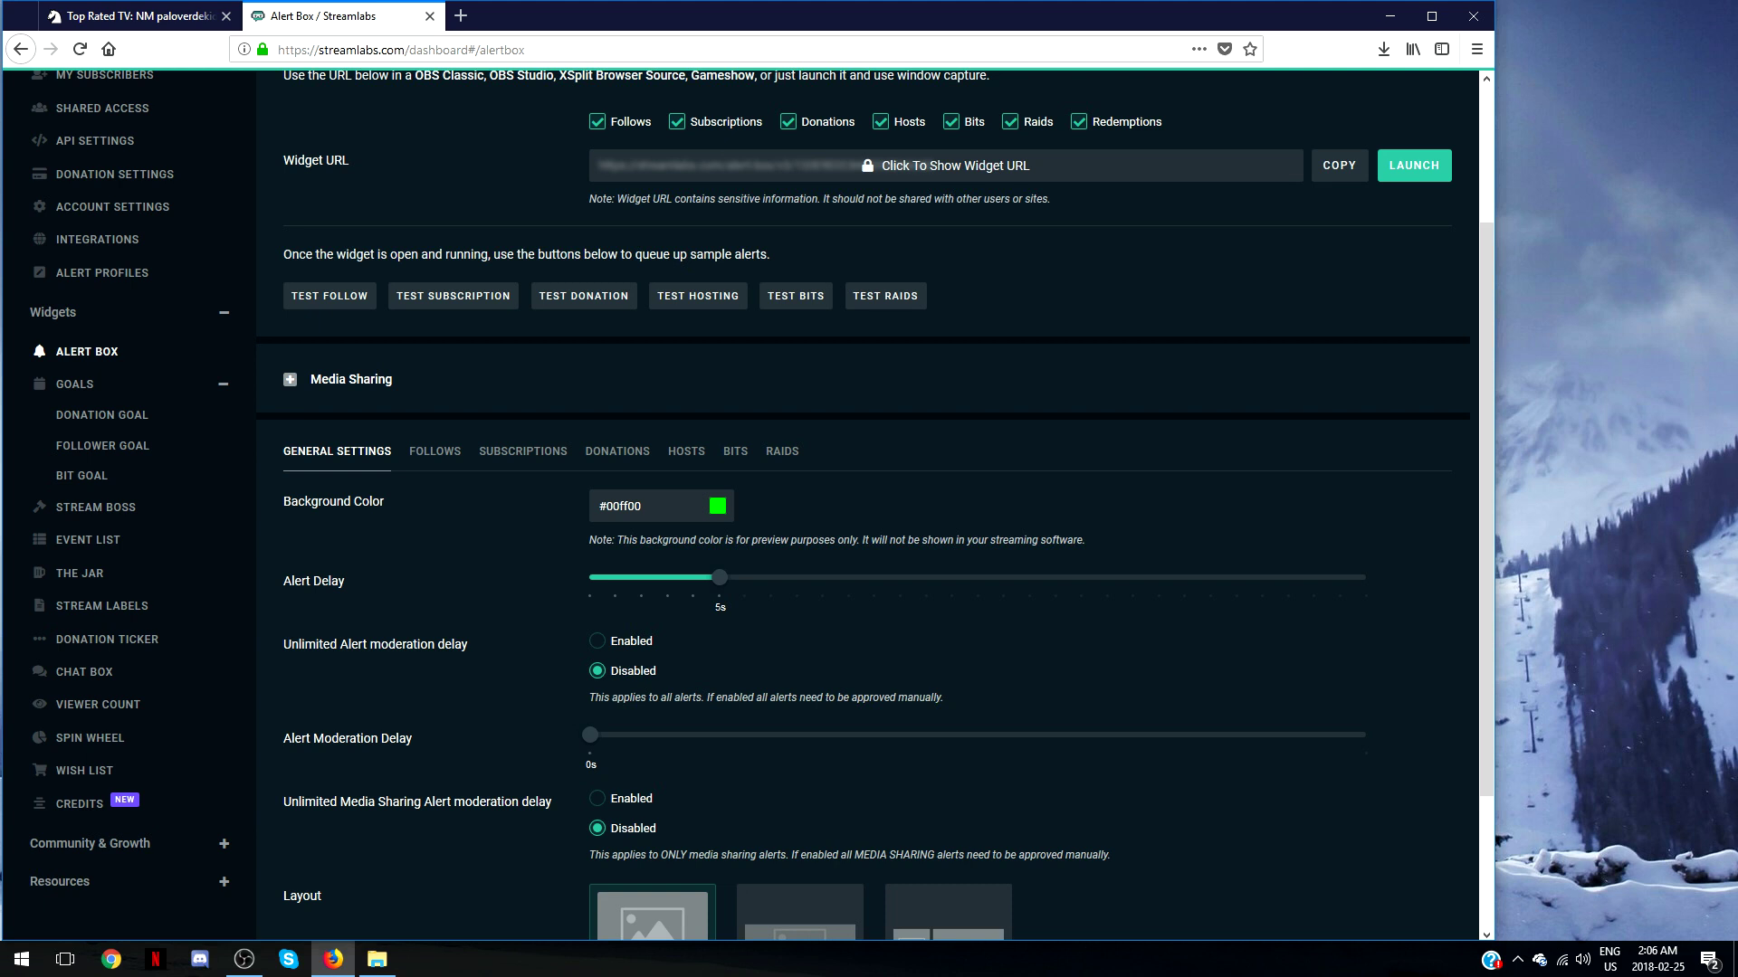
pyautogui.scroll(-2, 869, 506)
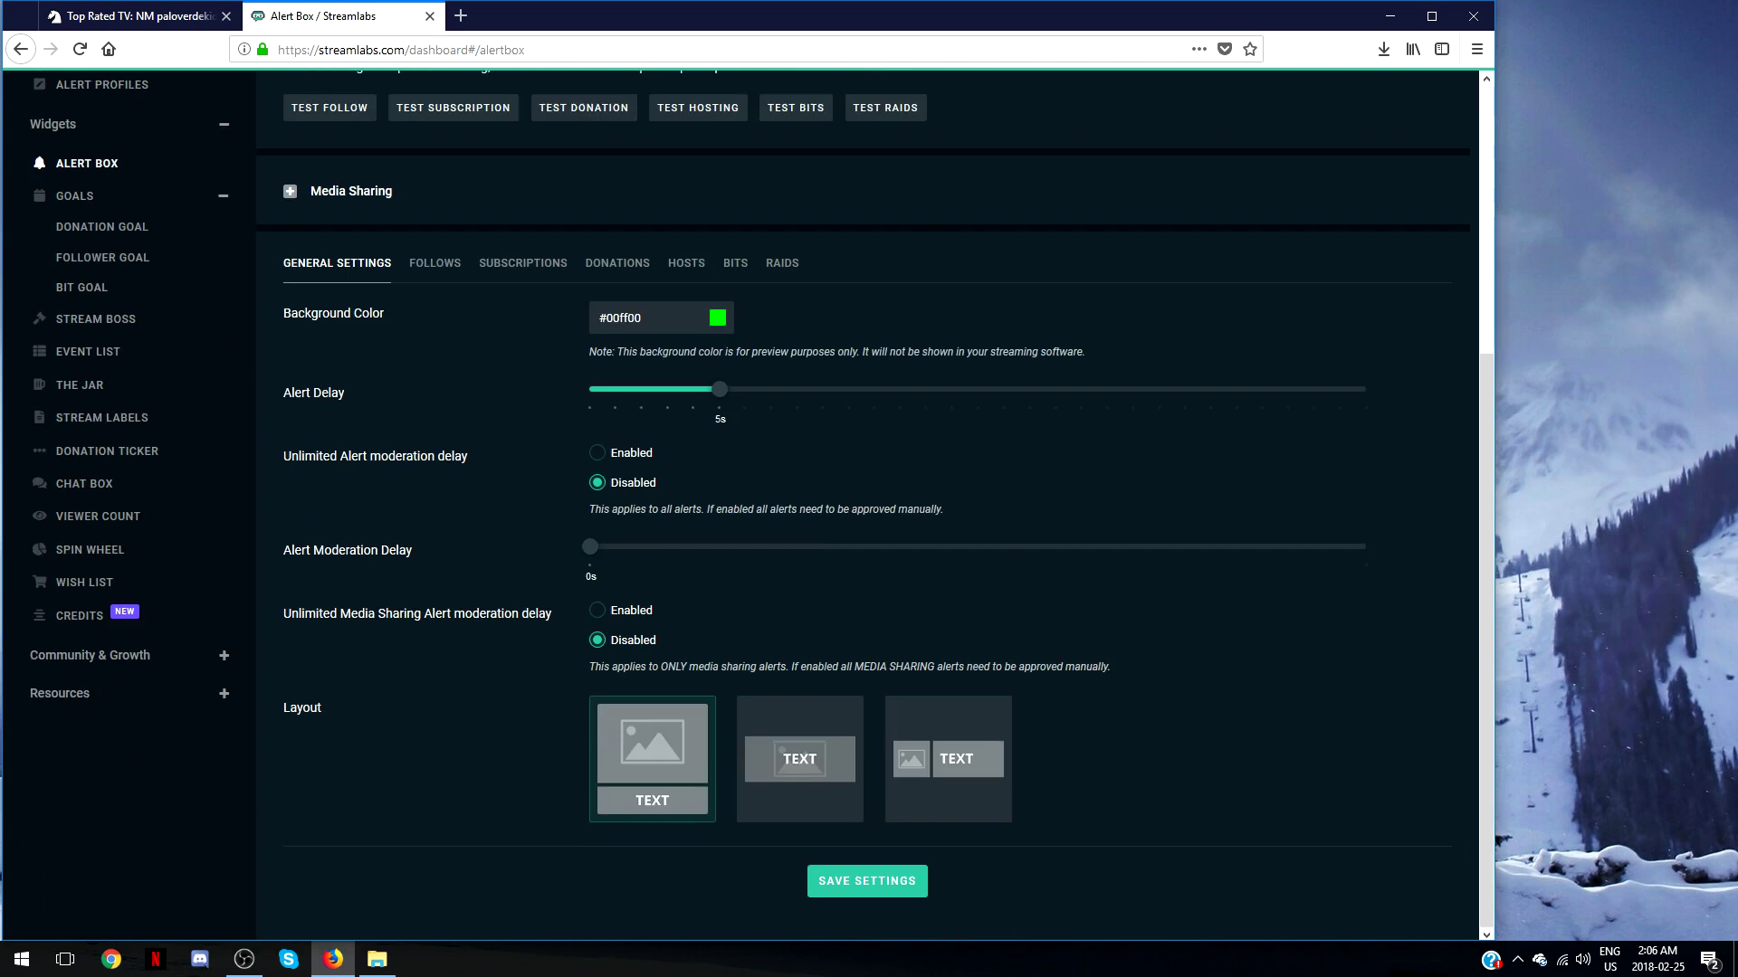
pyautogui.scroll(4, 868, 507)
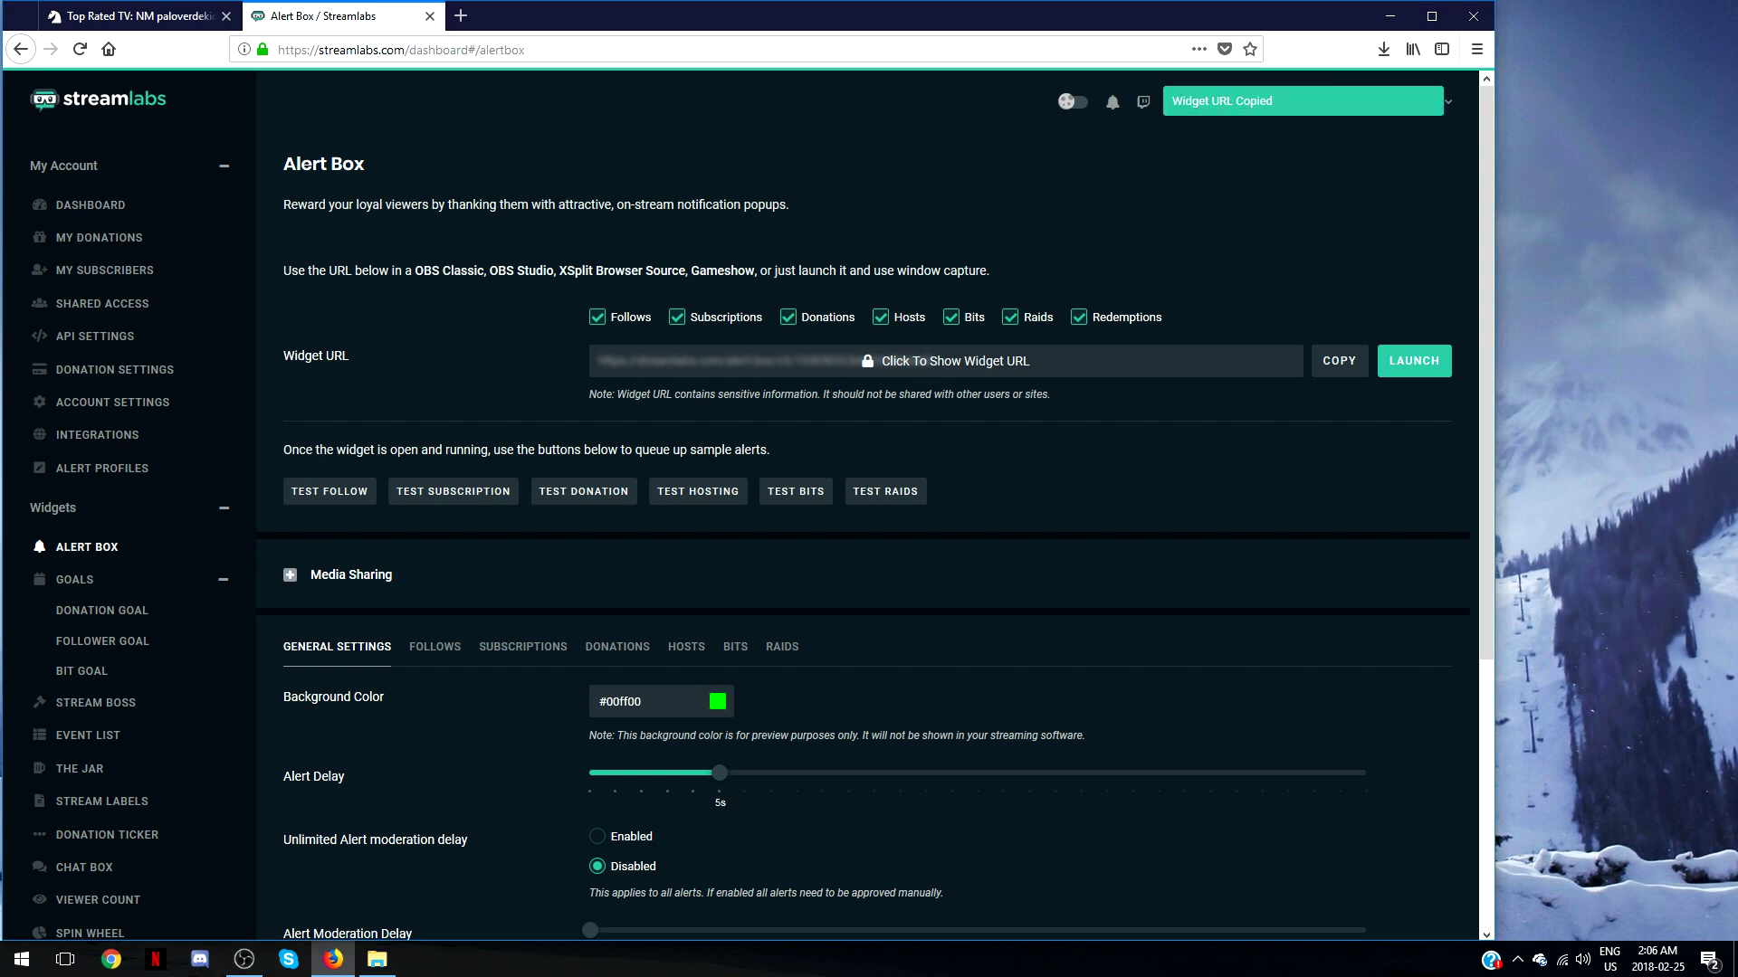
pyautogui.click(243, 959)
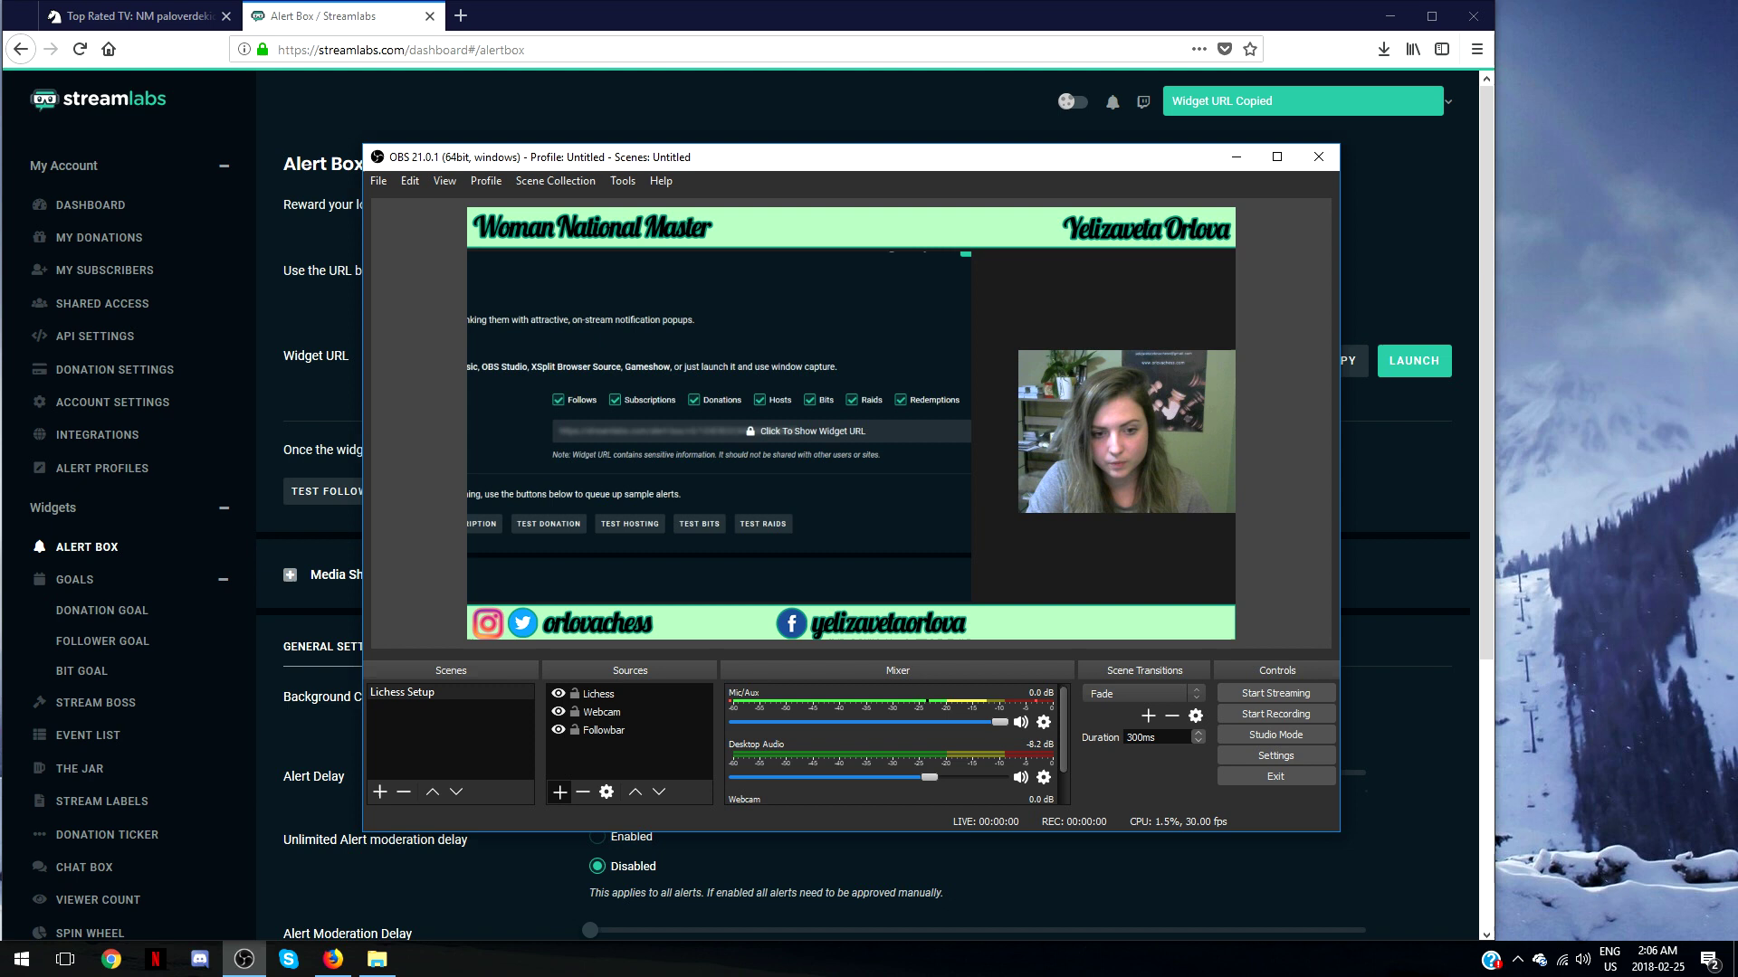
# Add browser source 'Alertbox' with the pasted Streamlabs widget URL and move it up and right.
pyautogui.click(559, 792)
pyautogui.click(616, 558)
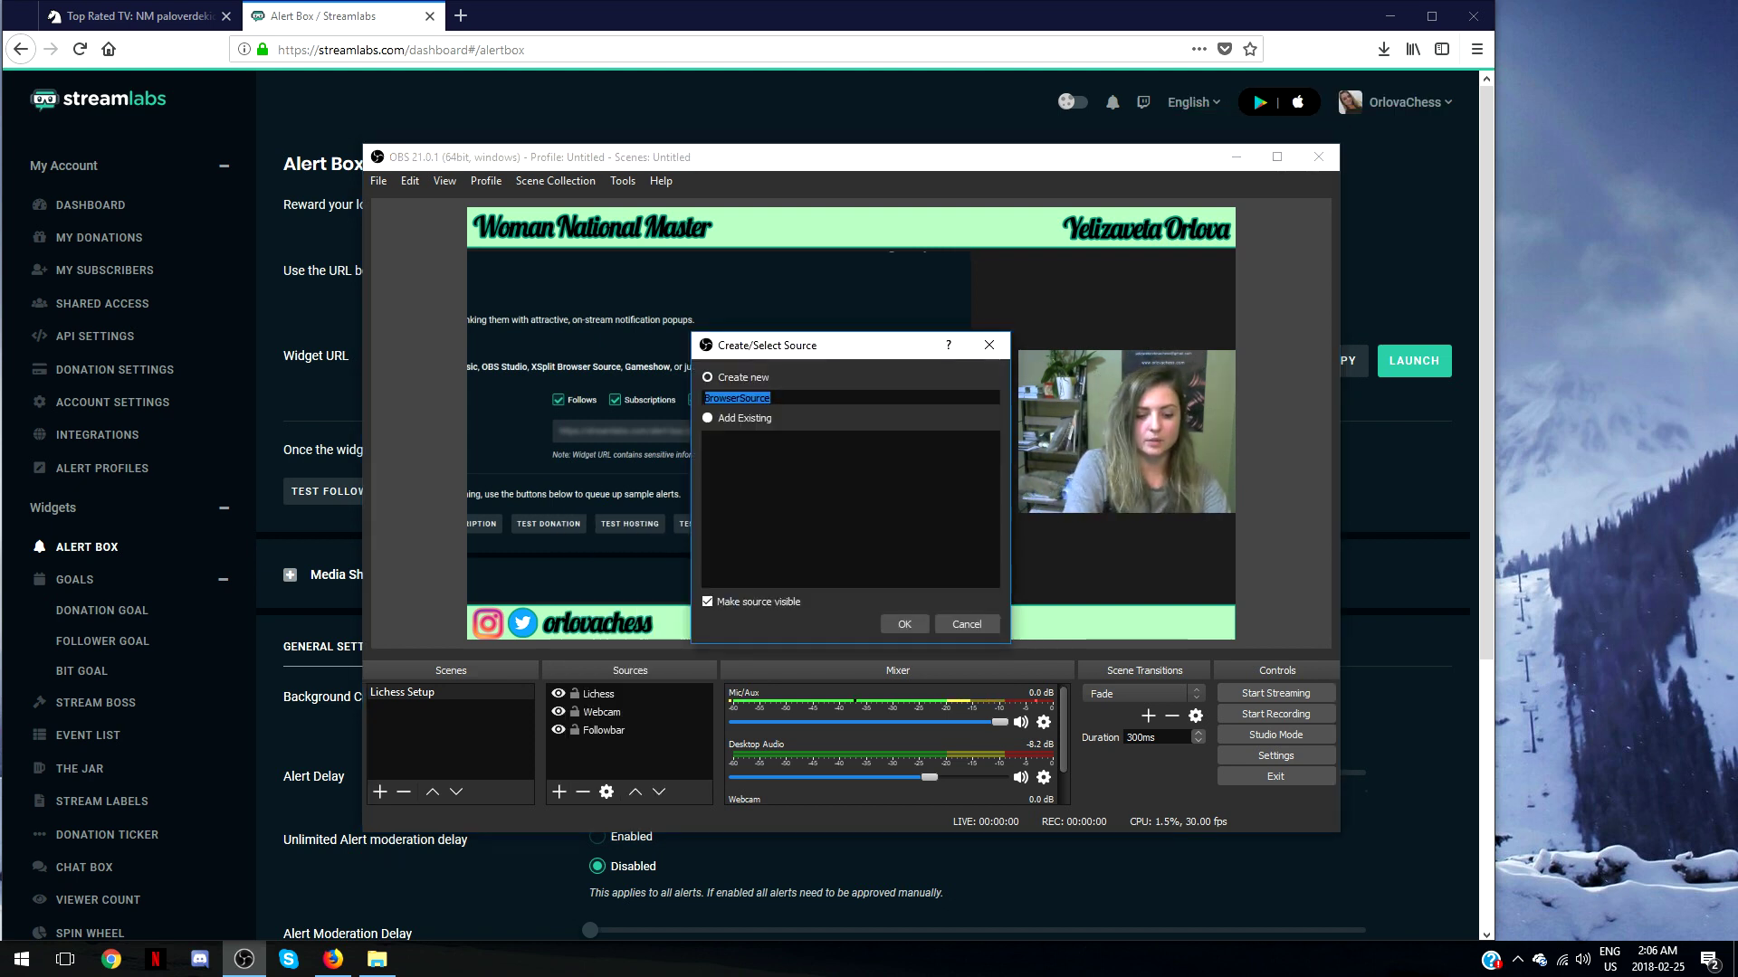
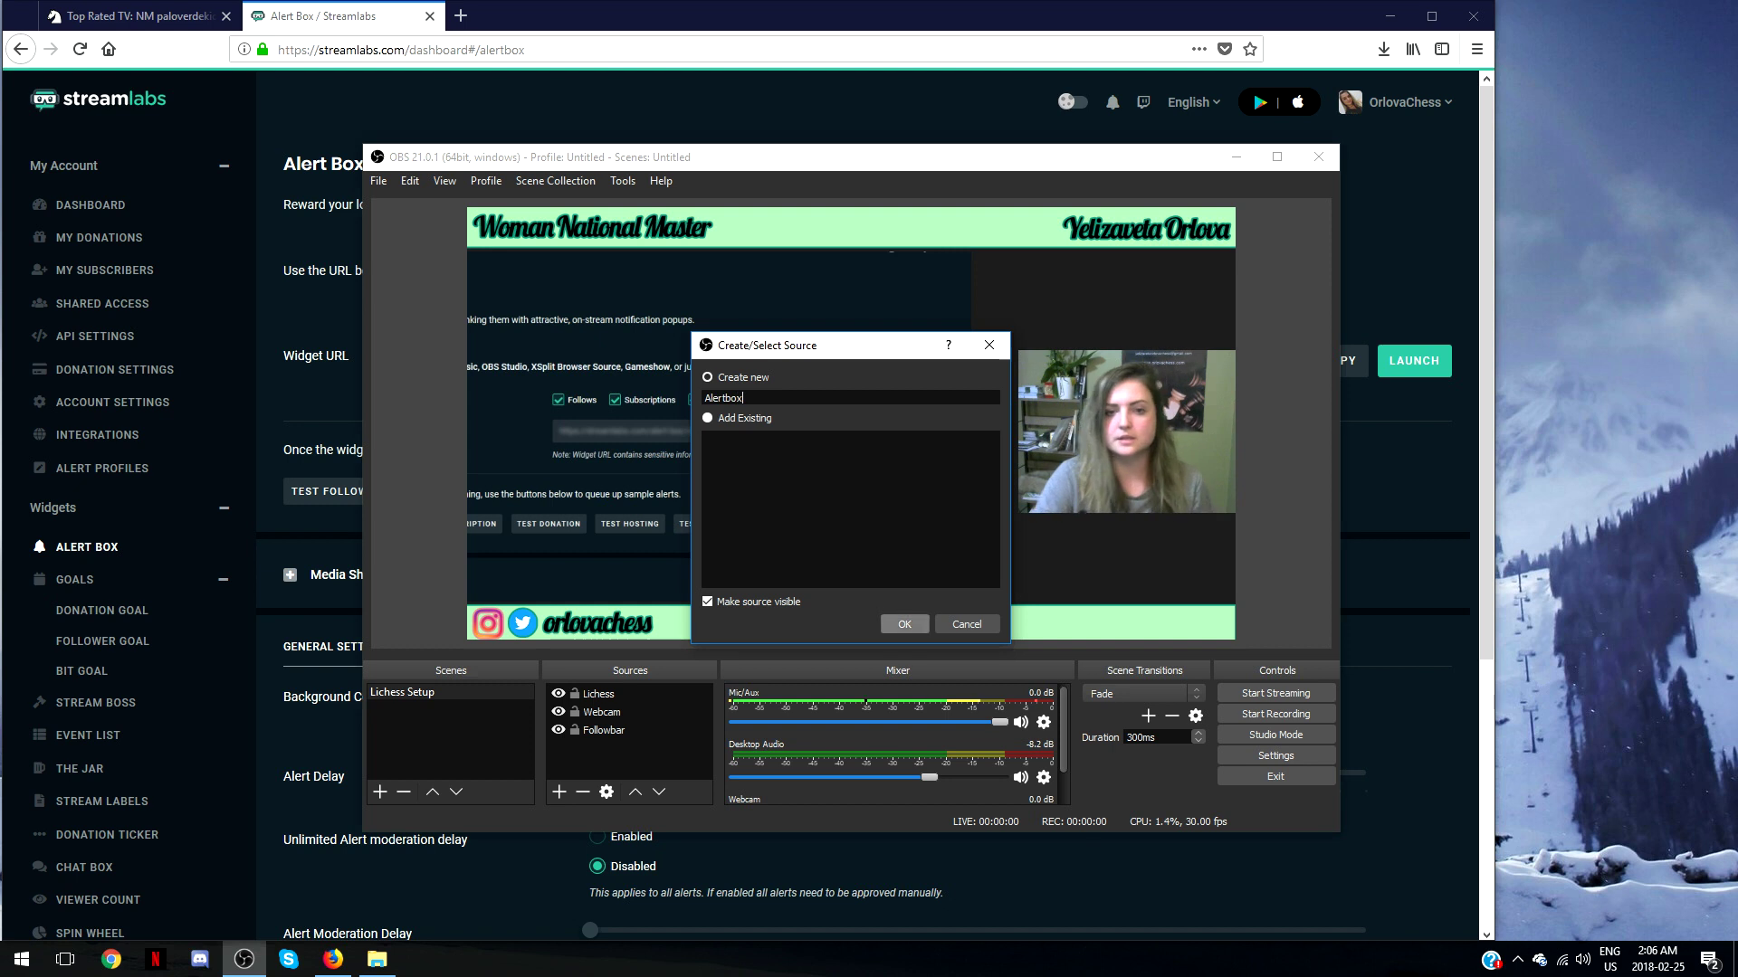
pyautogui.press('Return')
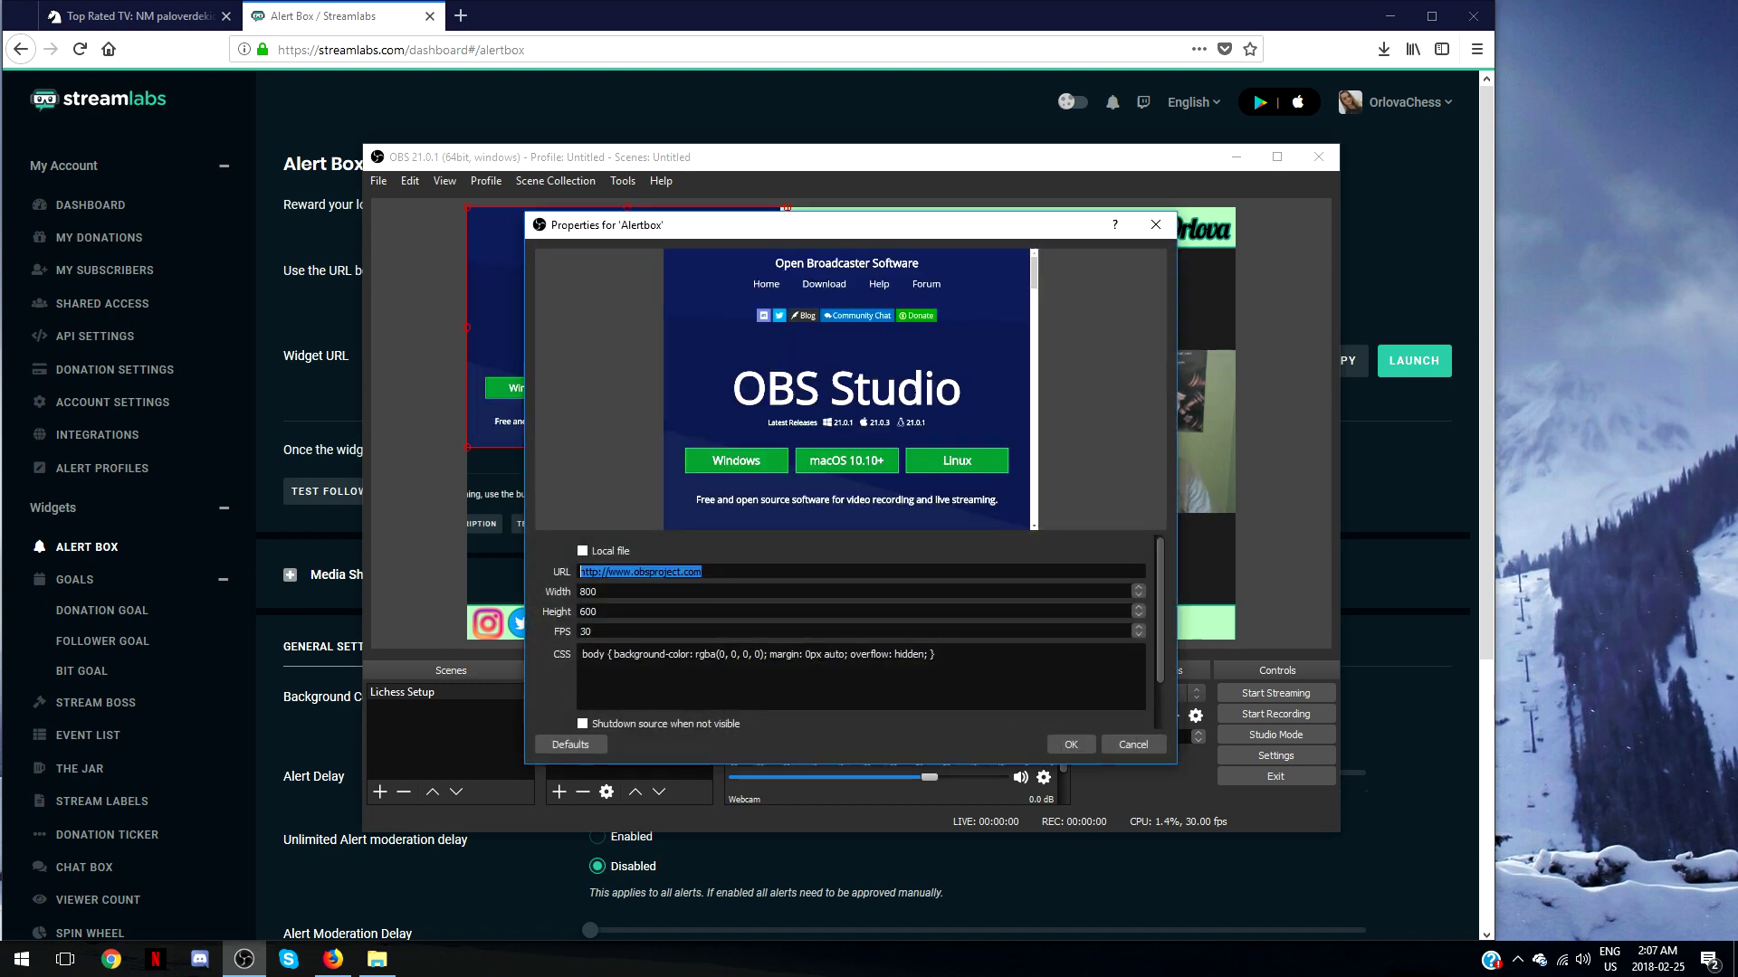
pyautogui.press('BackSpace')
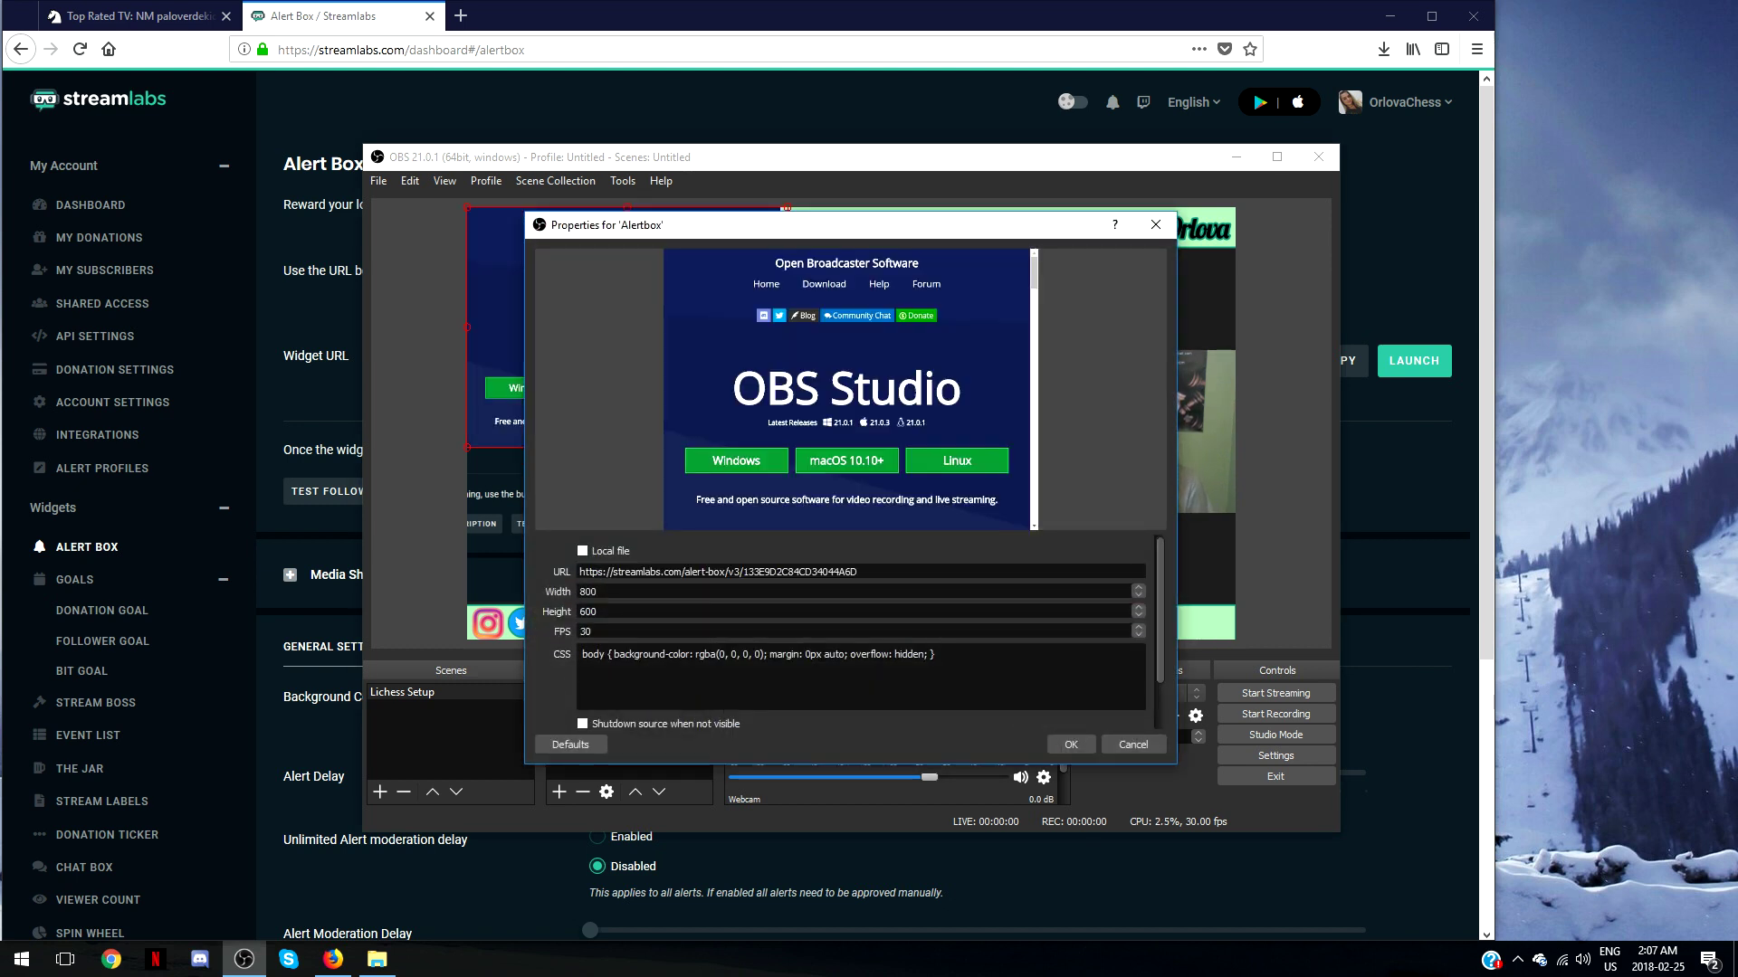
pyautogui.press('Return')
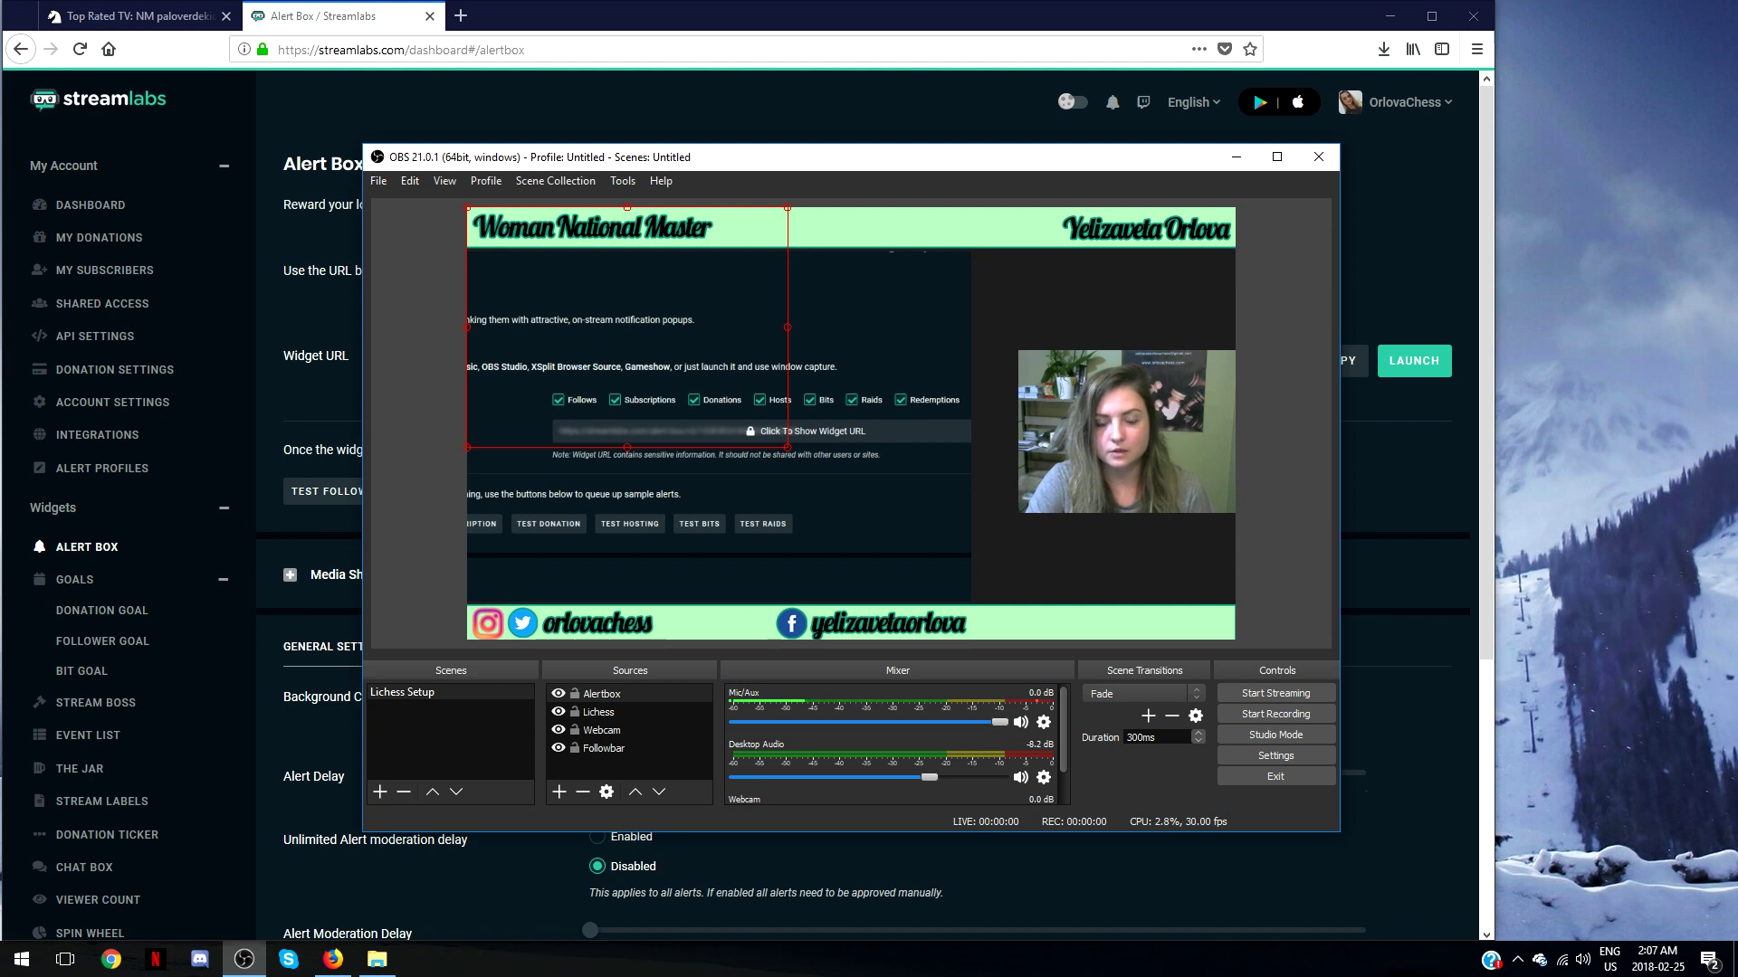
pyautogui.moveTo(627, 326); pyautogui.dragTo(899, 275)
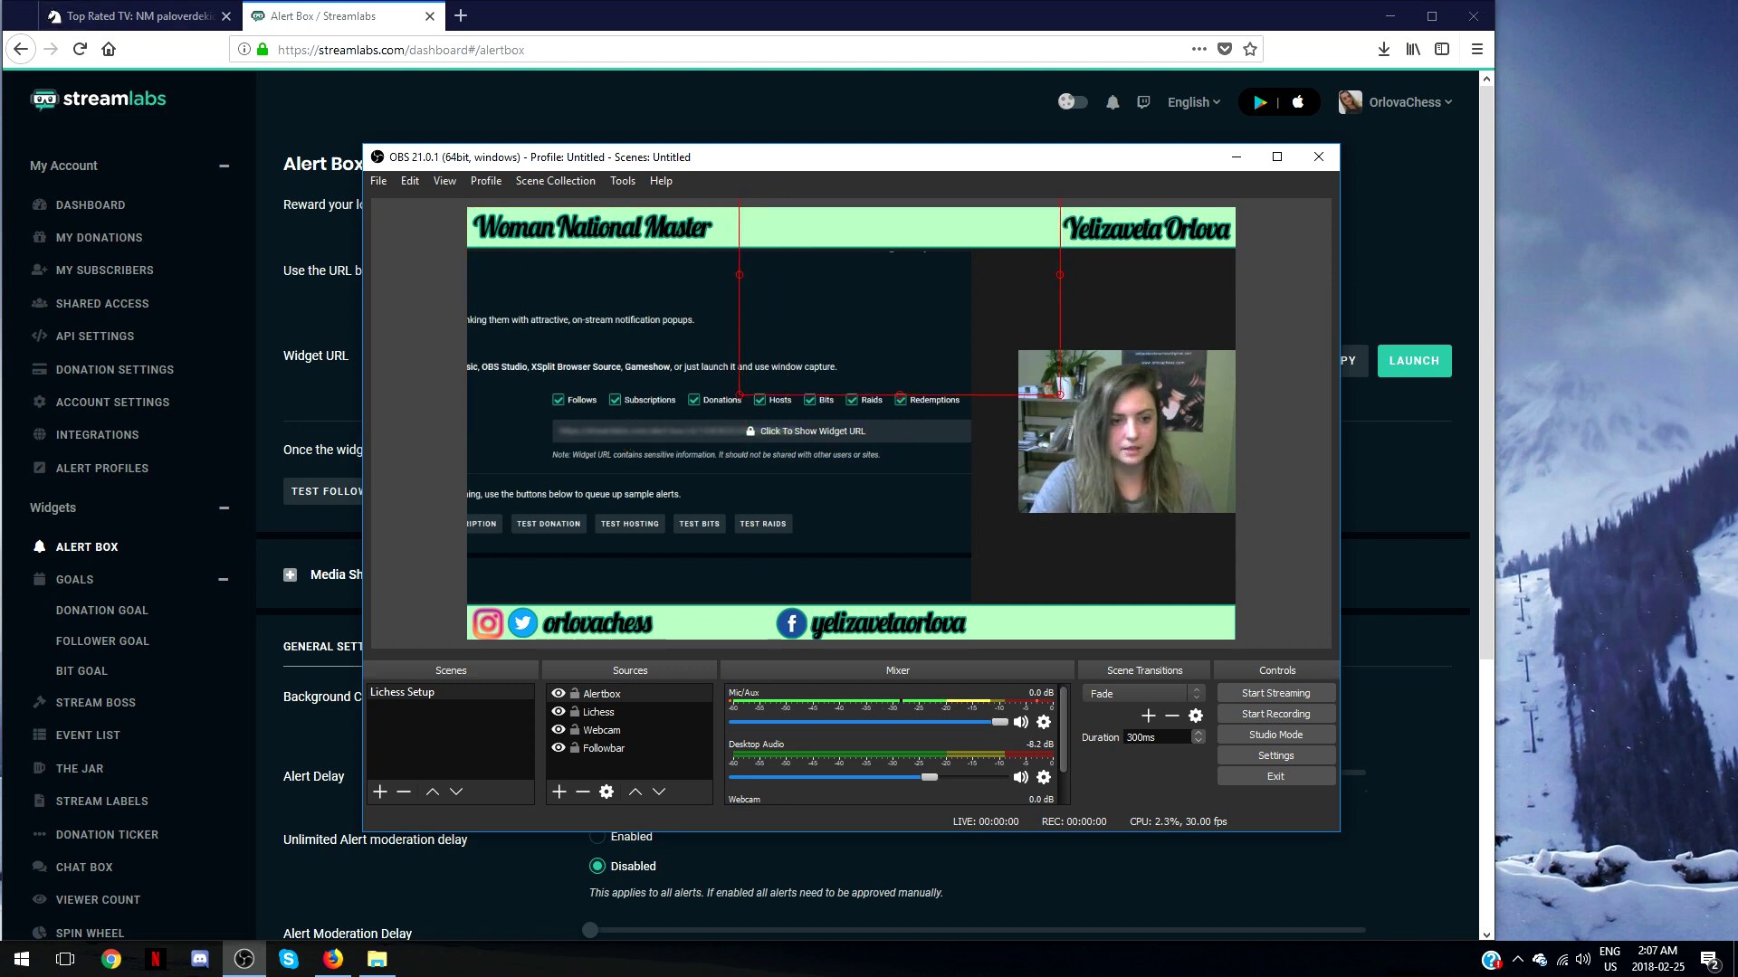
# Send a Streamlabs test follow alert, check it in OBS, then open the Event List widget.
pyautogui.hotkey('alt', 'Tab')
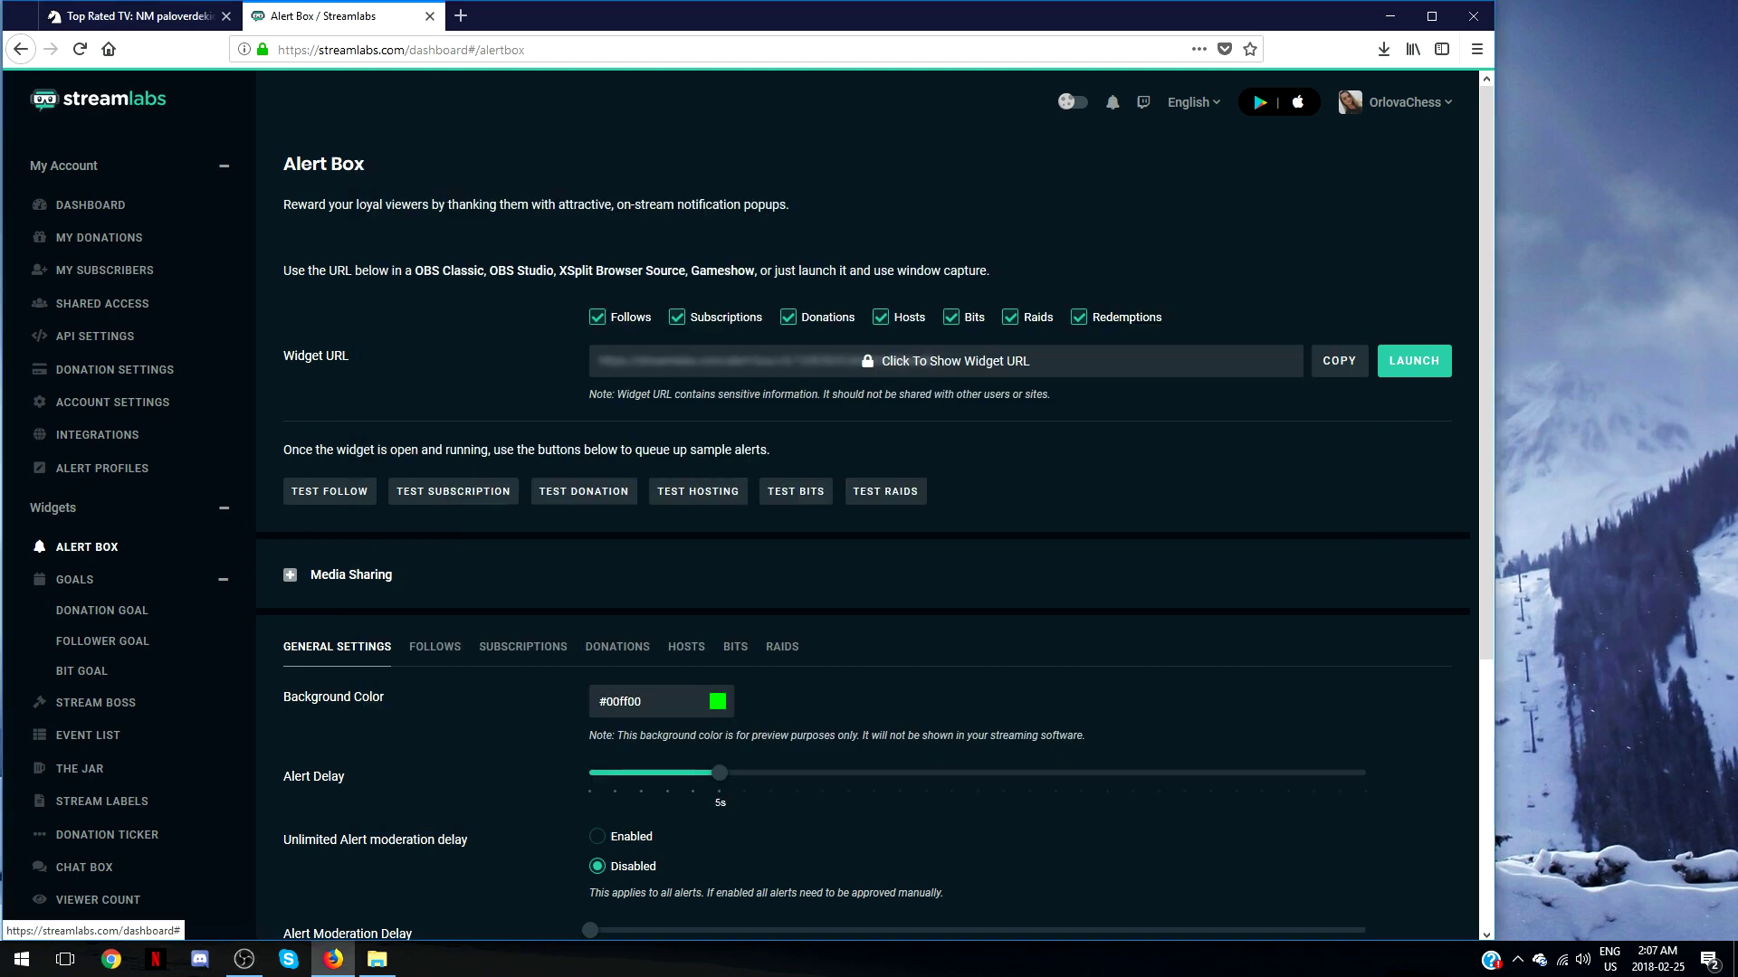
pyautogui.click(329, 491)
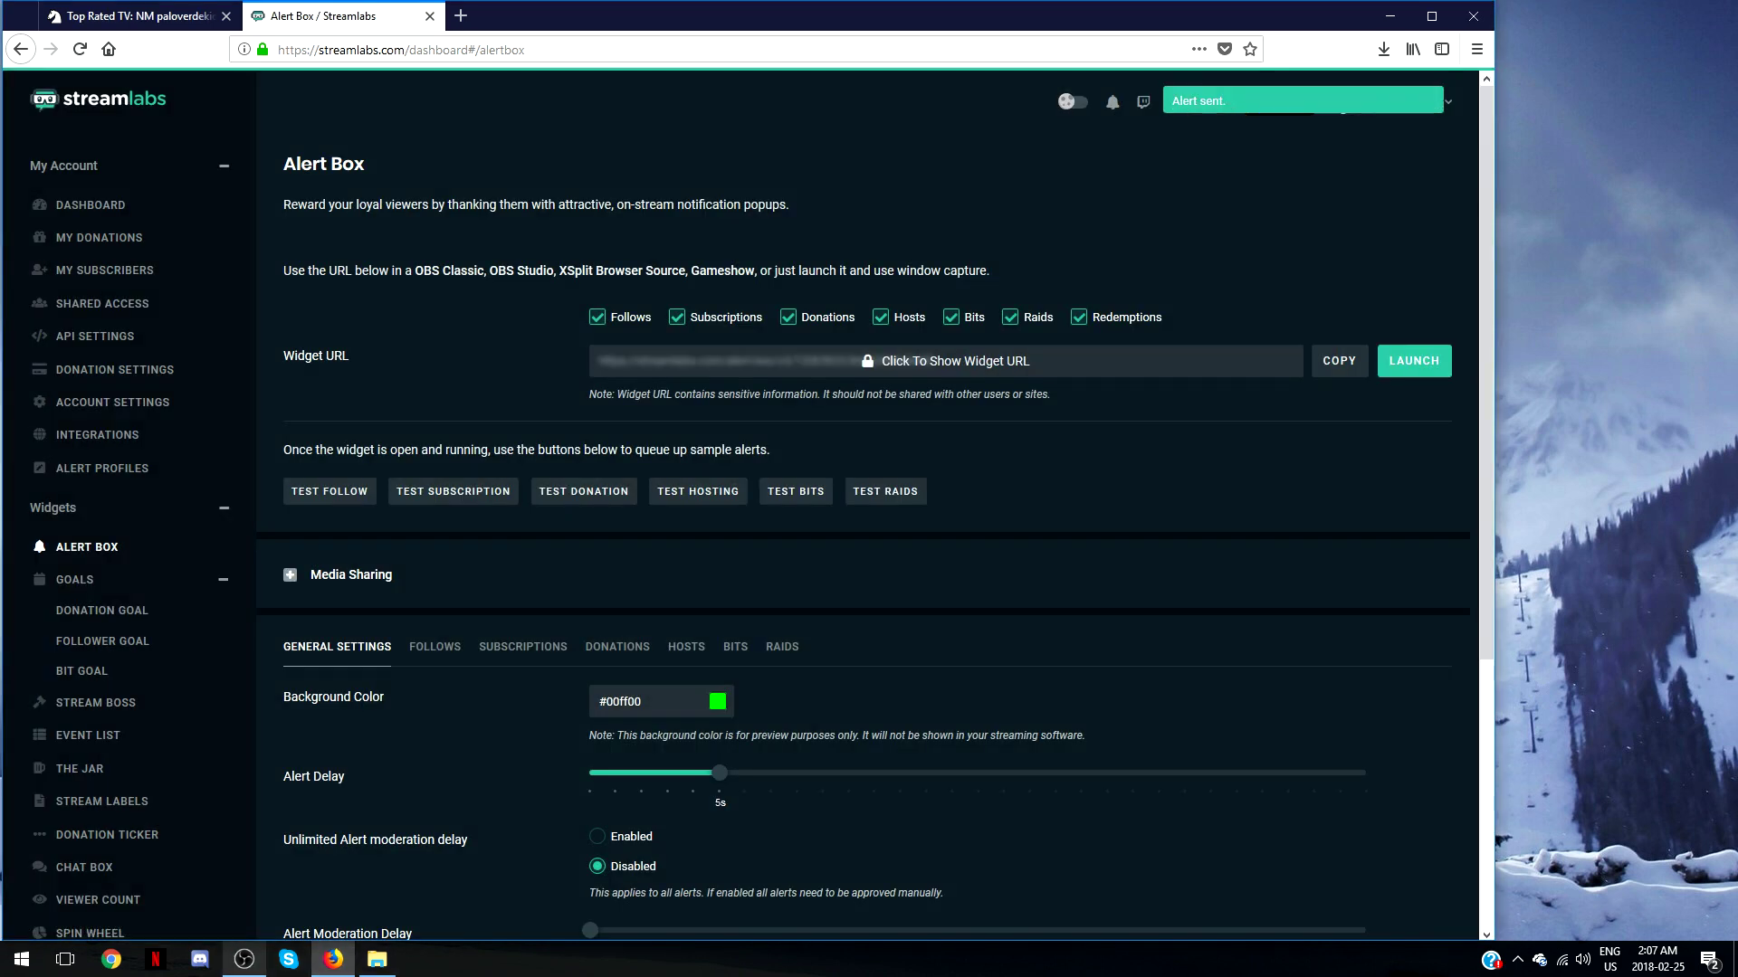
pyautogui.hotkey('alt', 'Tab')
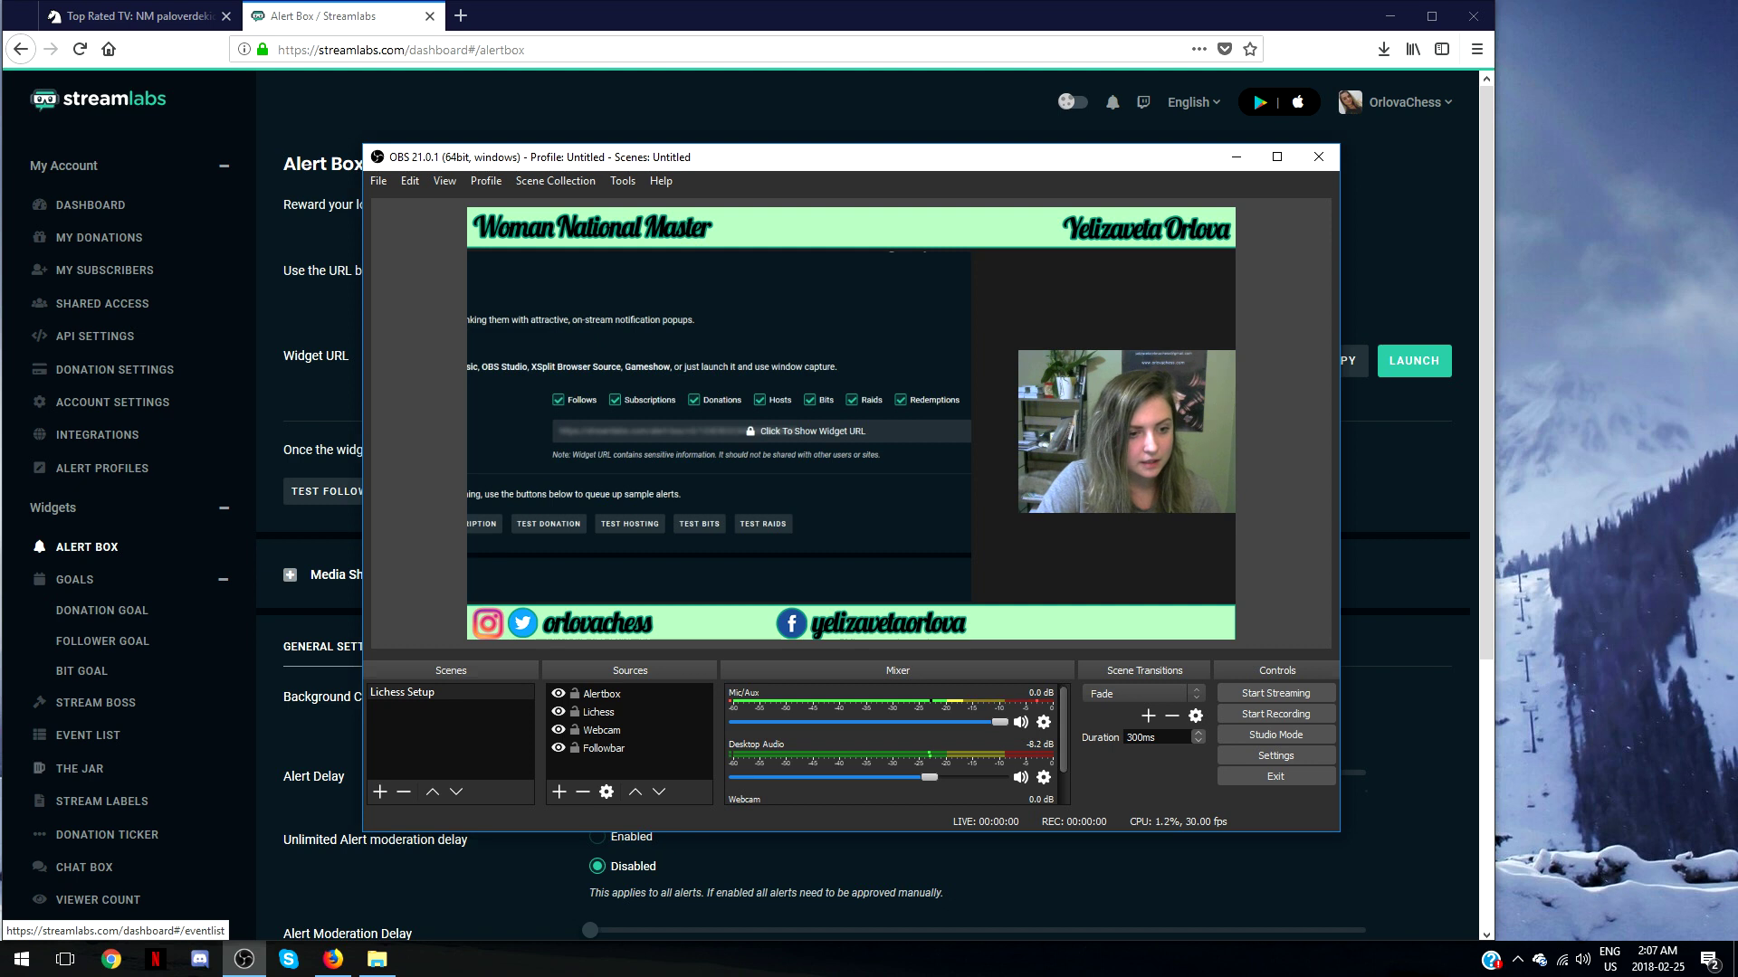
pyautogui.click(87, 735)
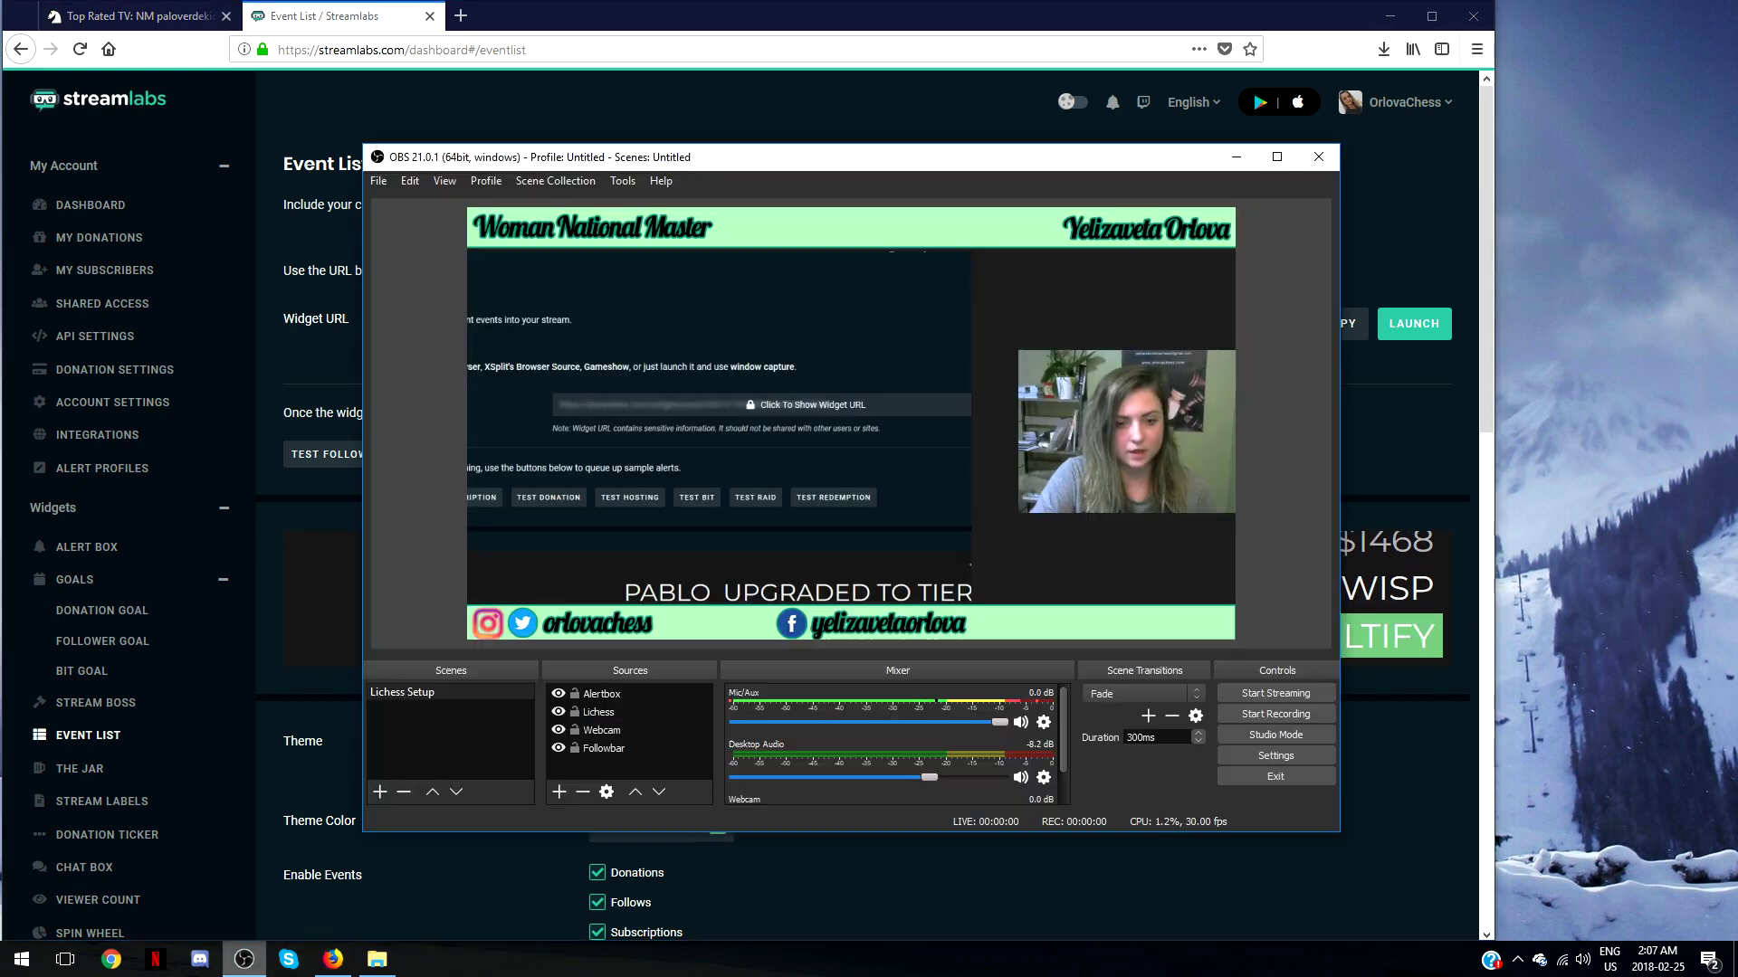
# Bring OBS Studio back to the front over the Streamlabs Event List page.
pyautogui.click(244, 959)
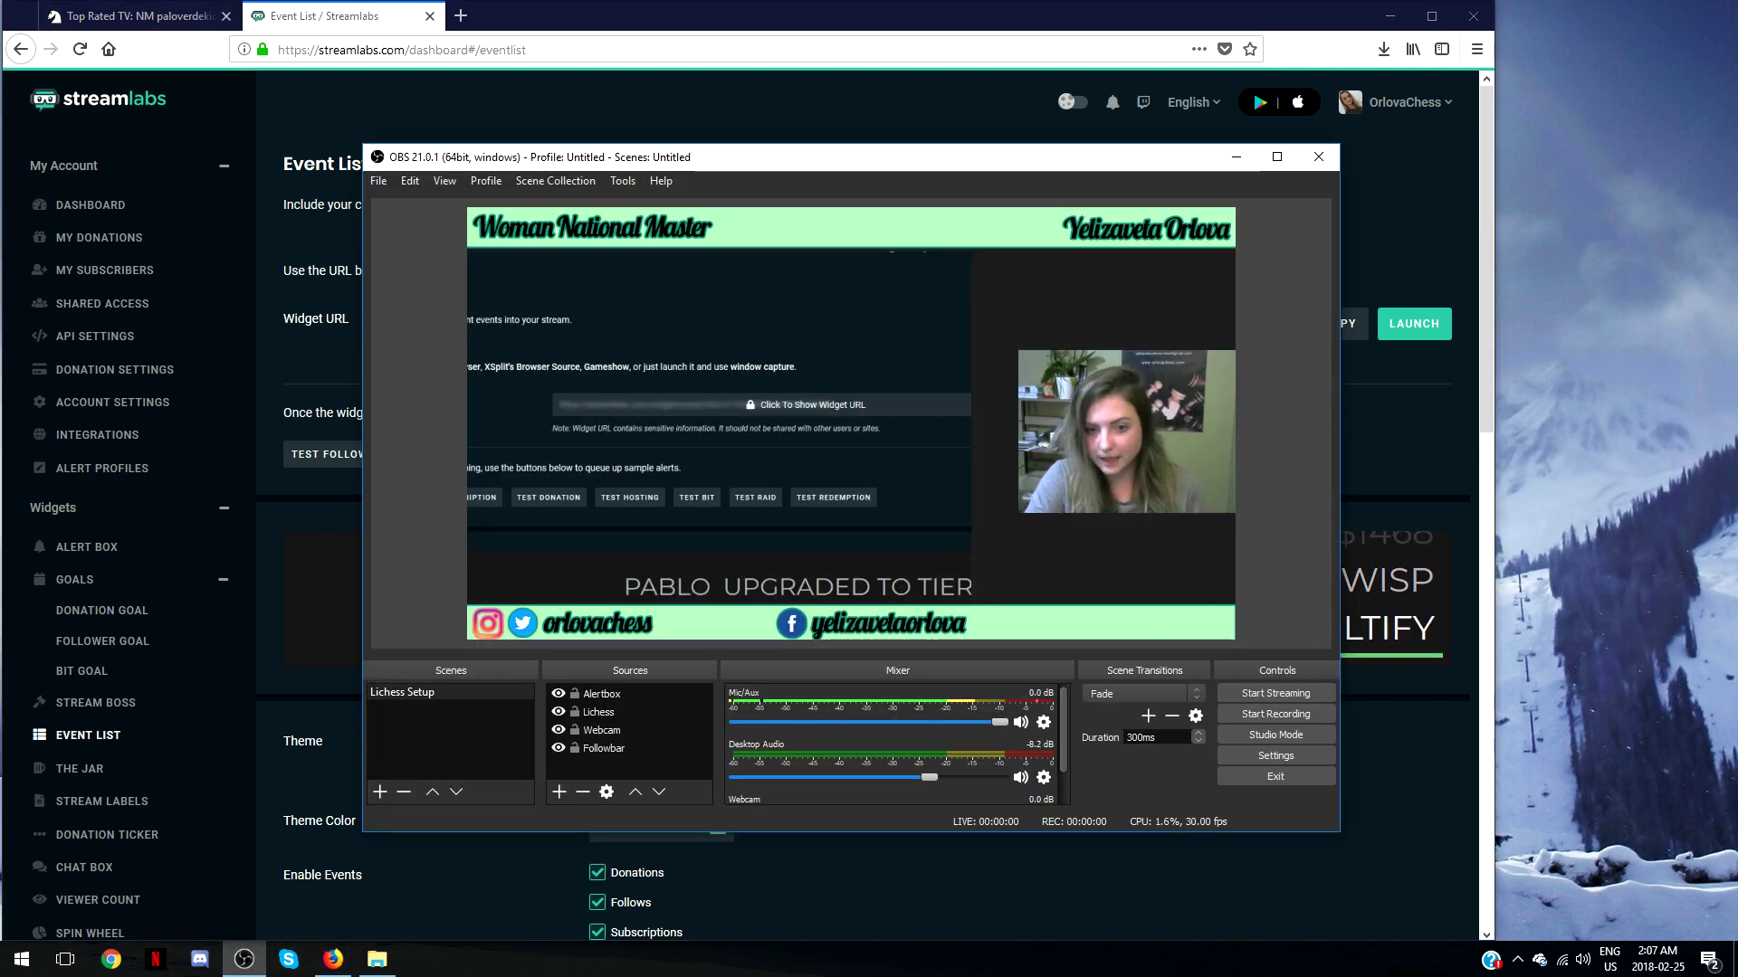
# Create a browser source named 'Eventlist' using the pasted Streamlabs event-list widget URL.
pyautogui.click(560, 792)
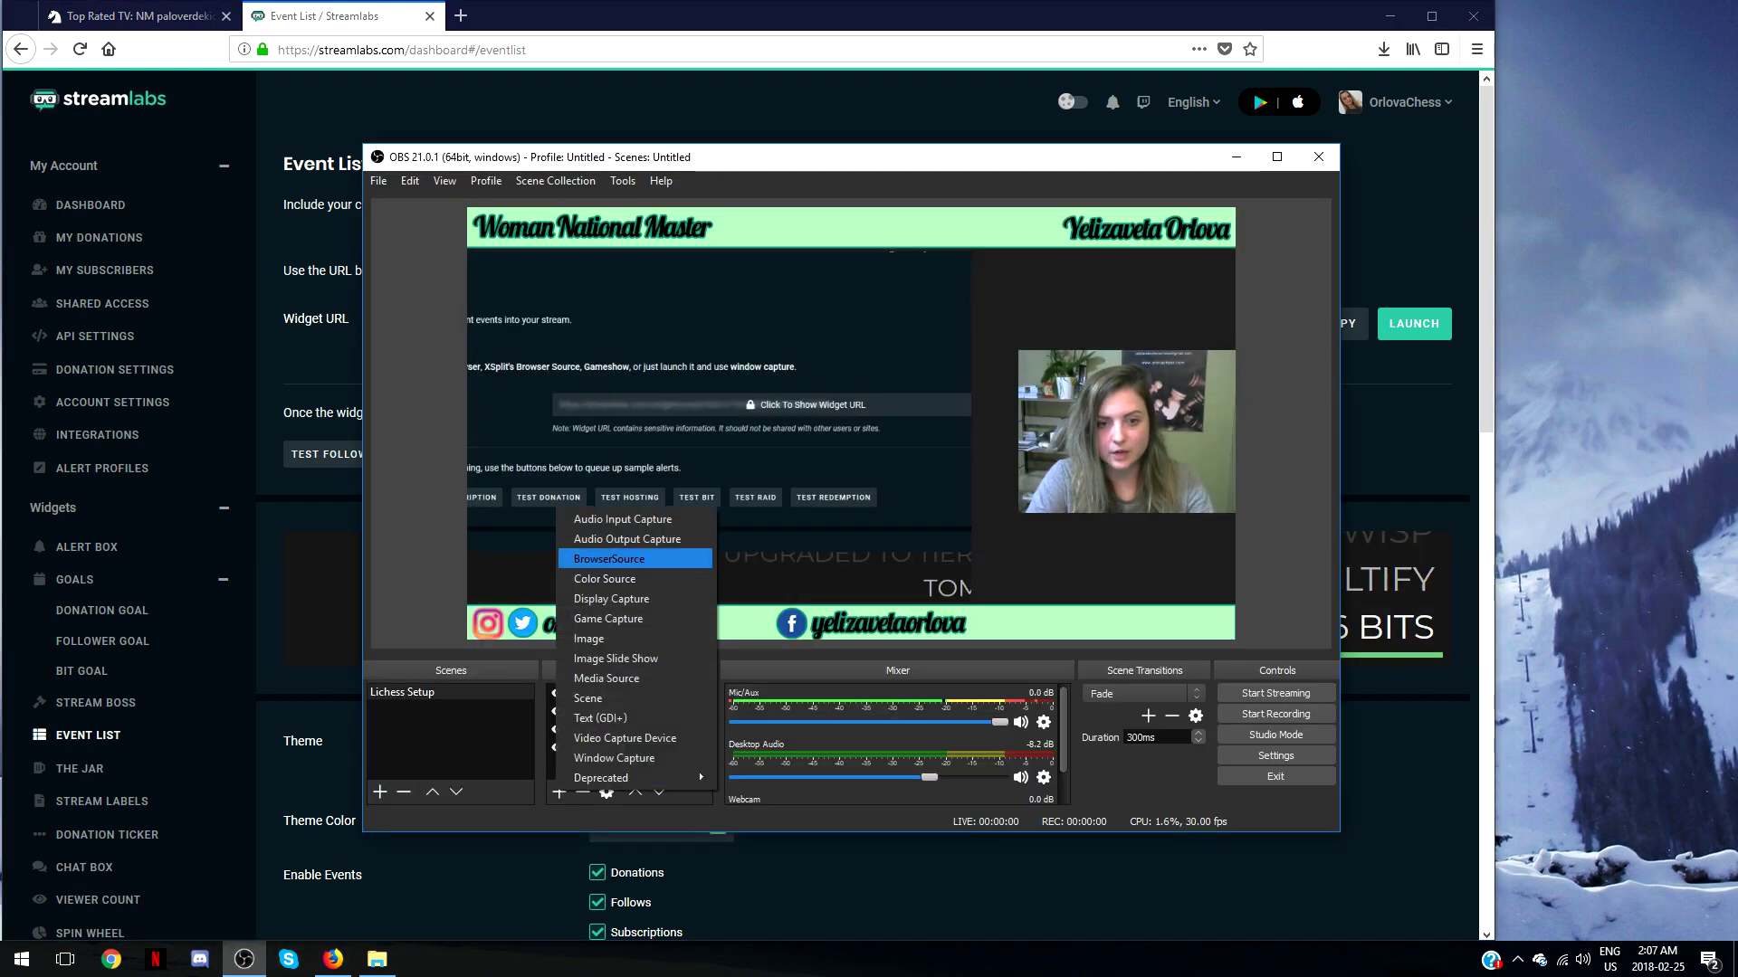
pyautogui.click(609, 558)
pyautogui.write('E')
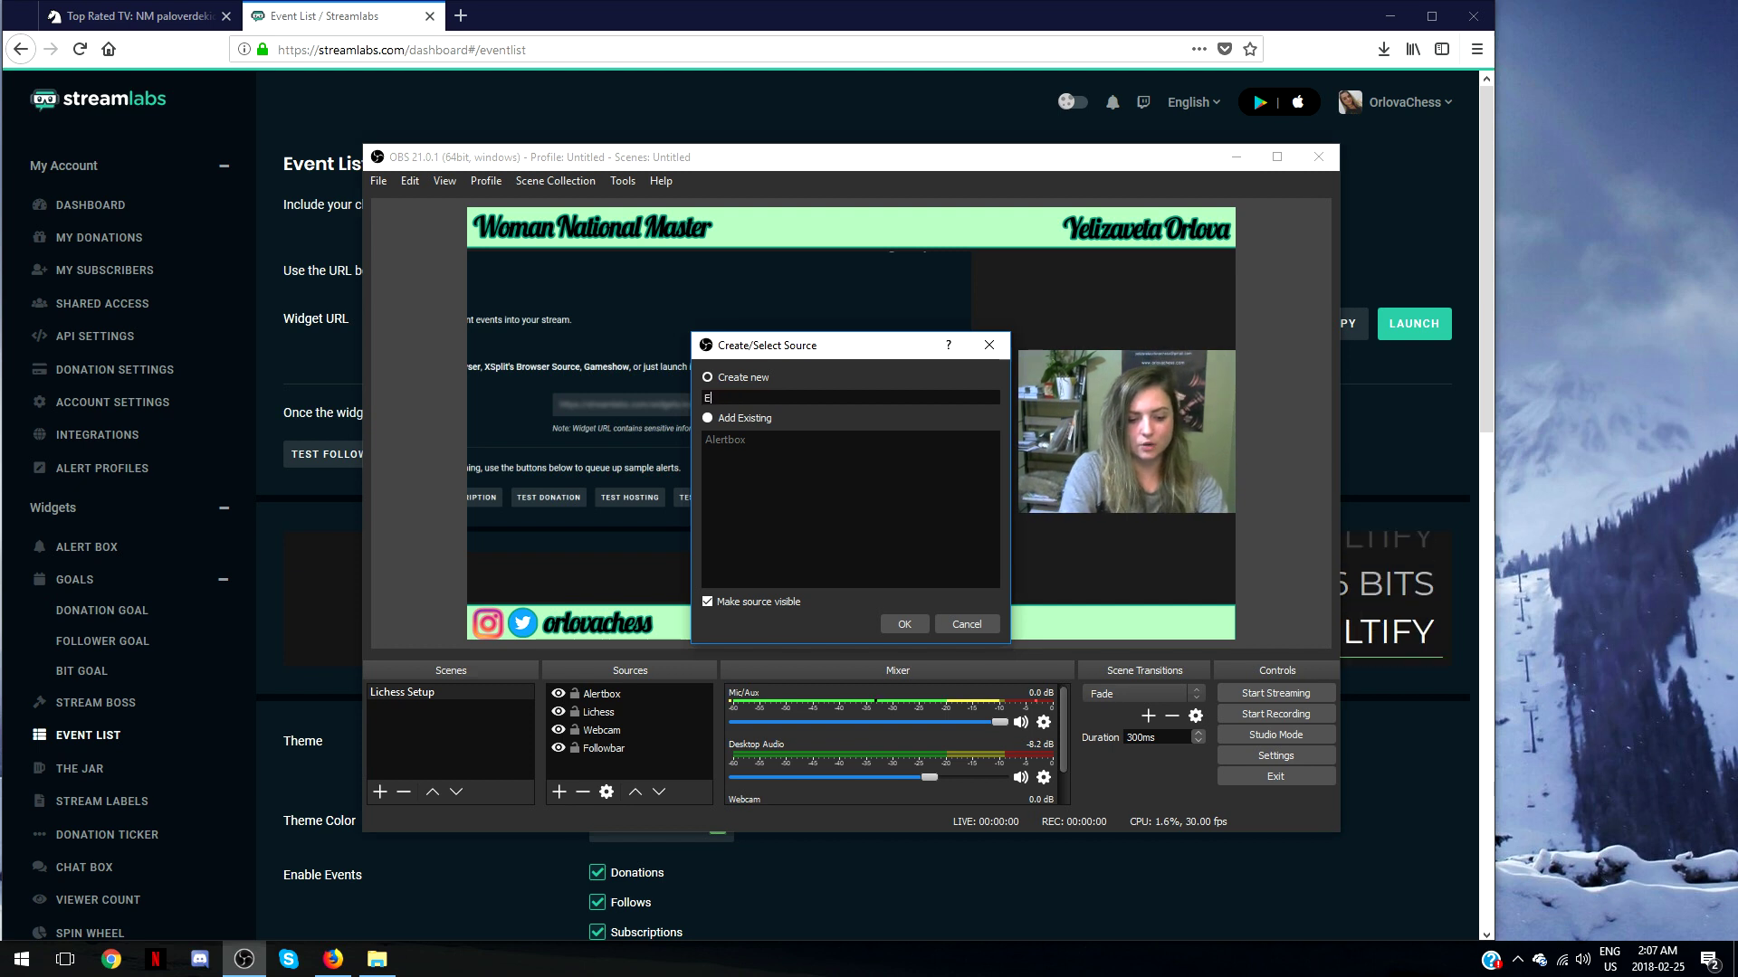
pyautogui.write('ventlist')
pyautogui.click(904, 624)
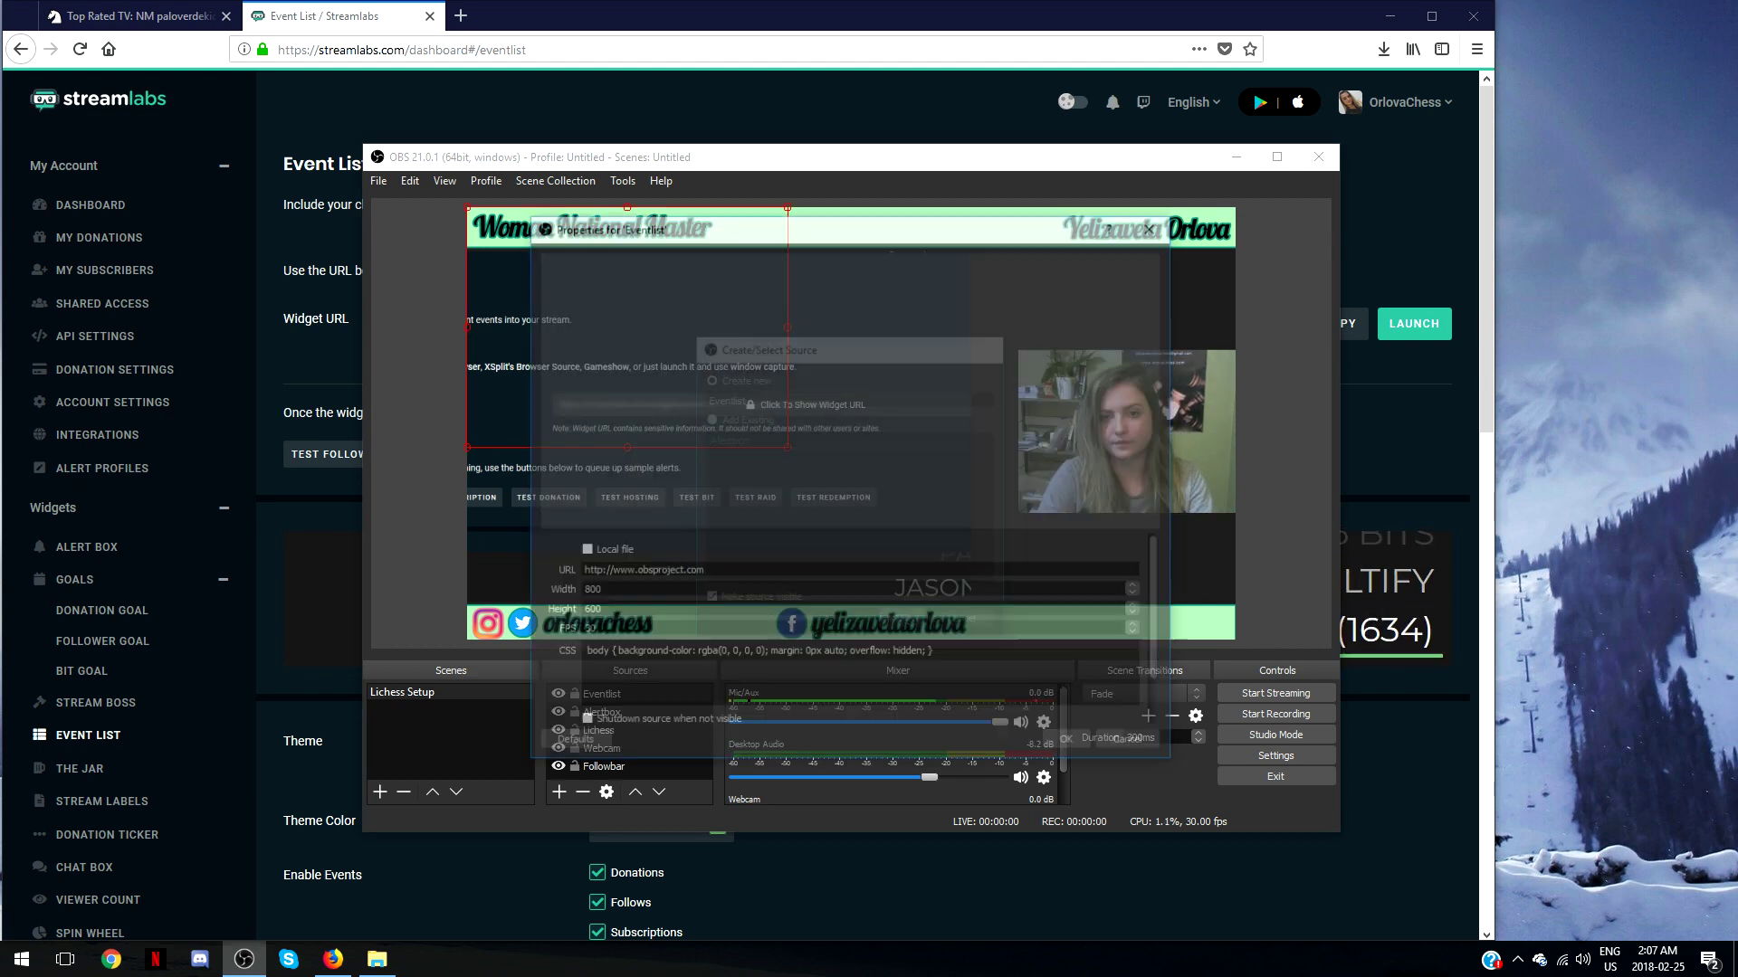
pyautogui.hotkey('ctrl', 'a')
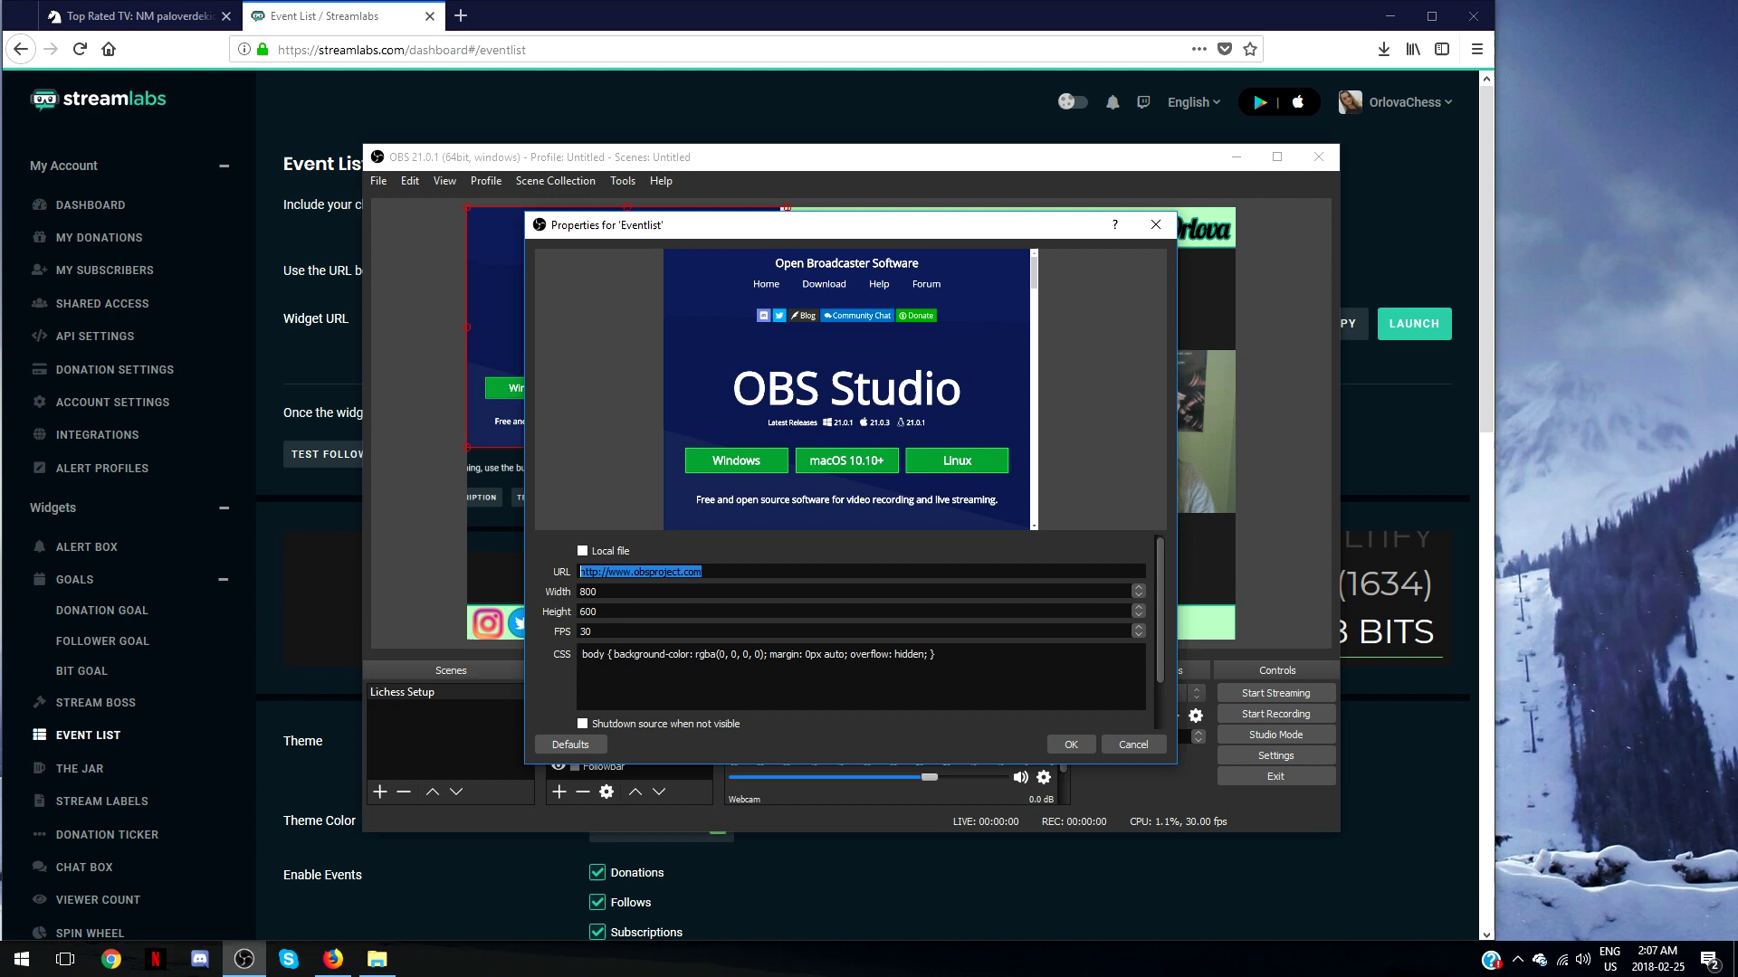
pyautogui.press('BackSpace')
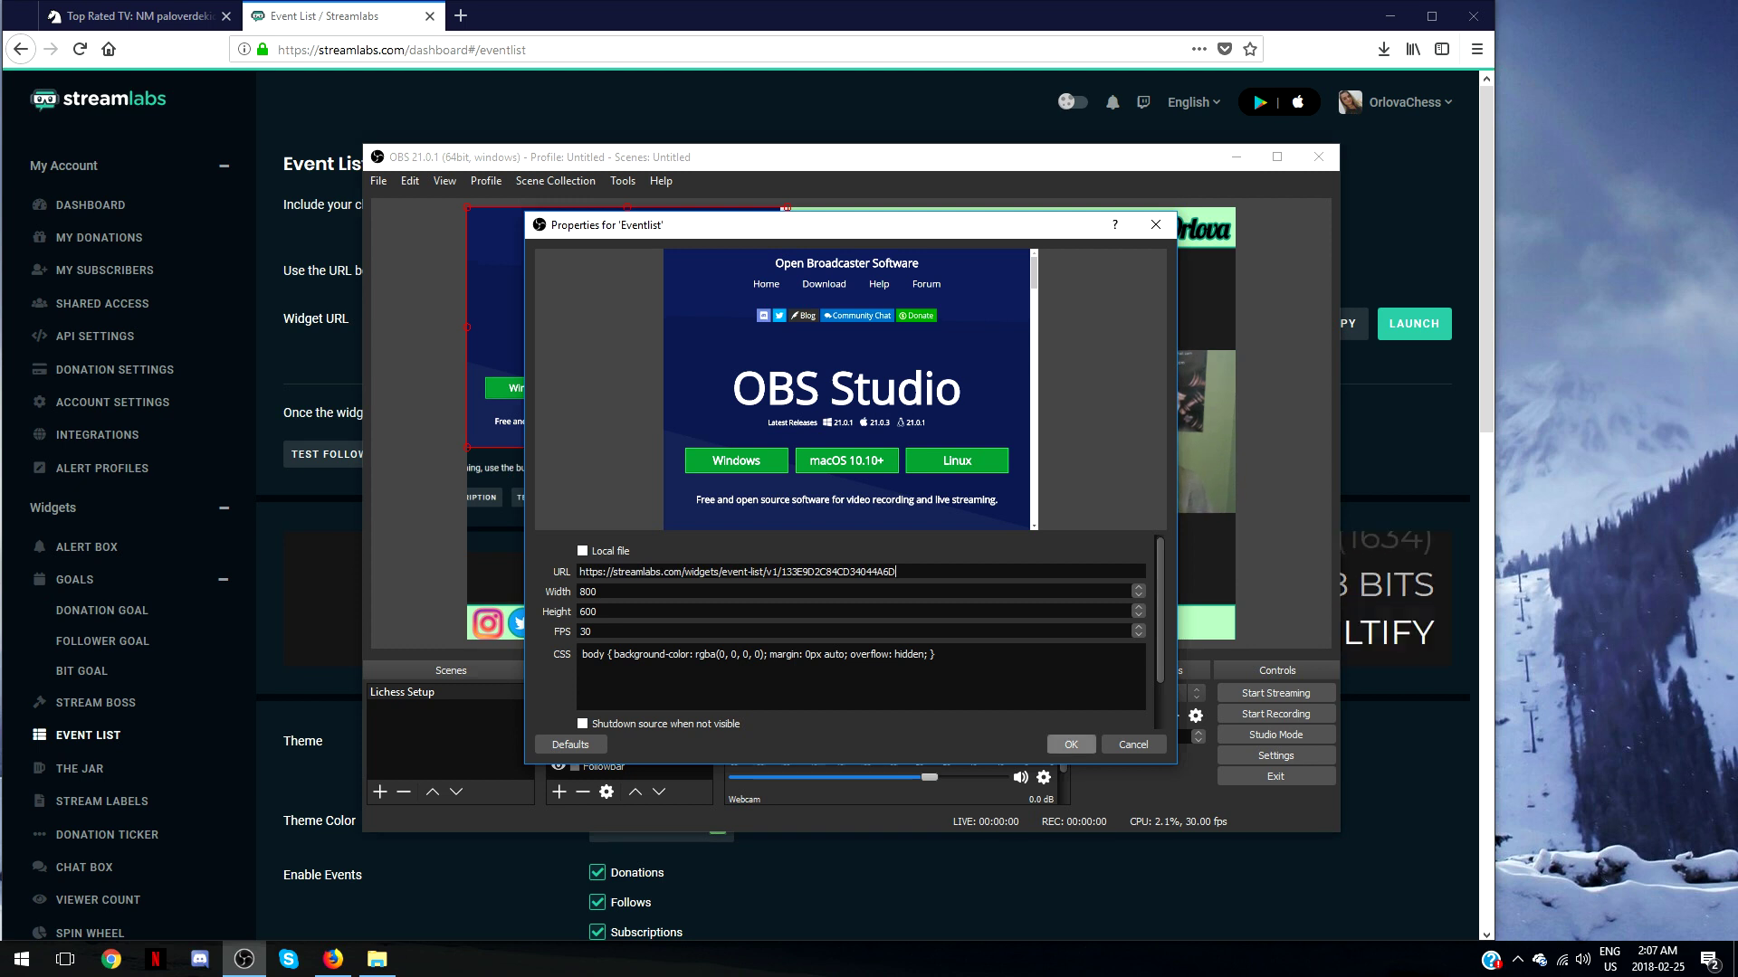
pyautogui.press('Return')
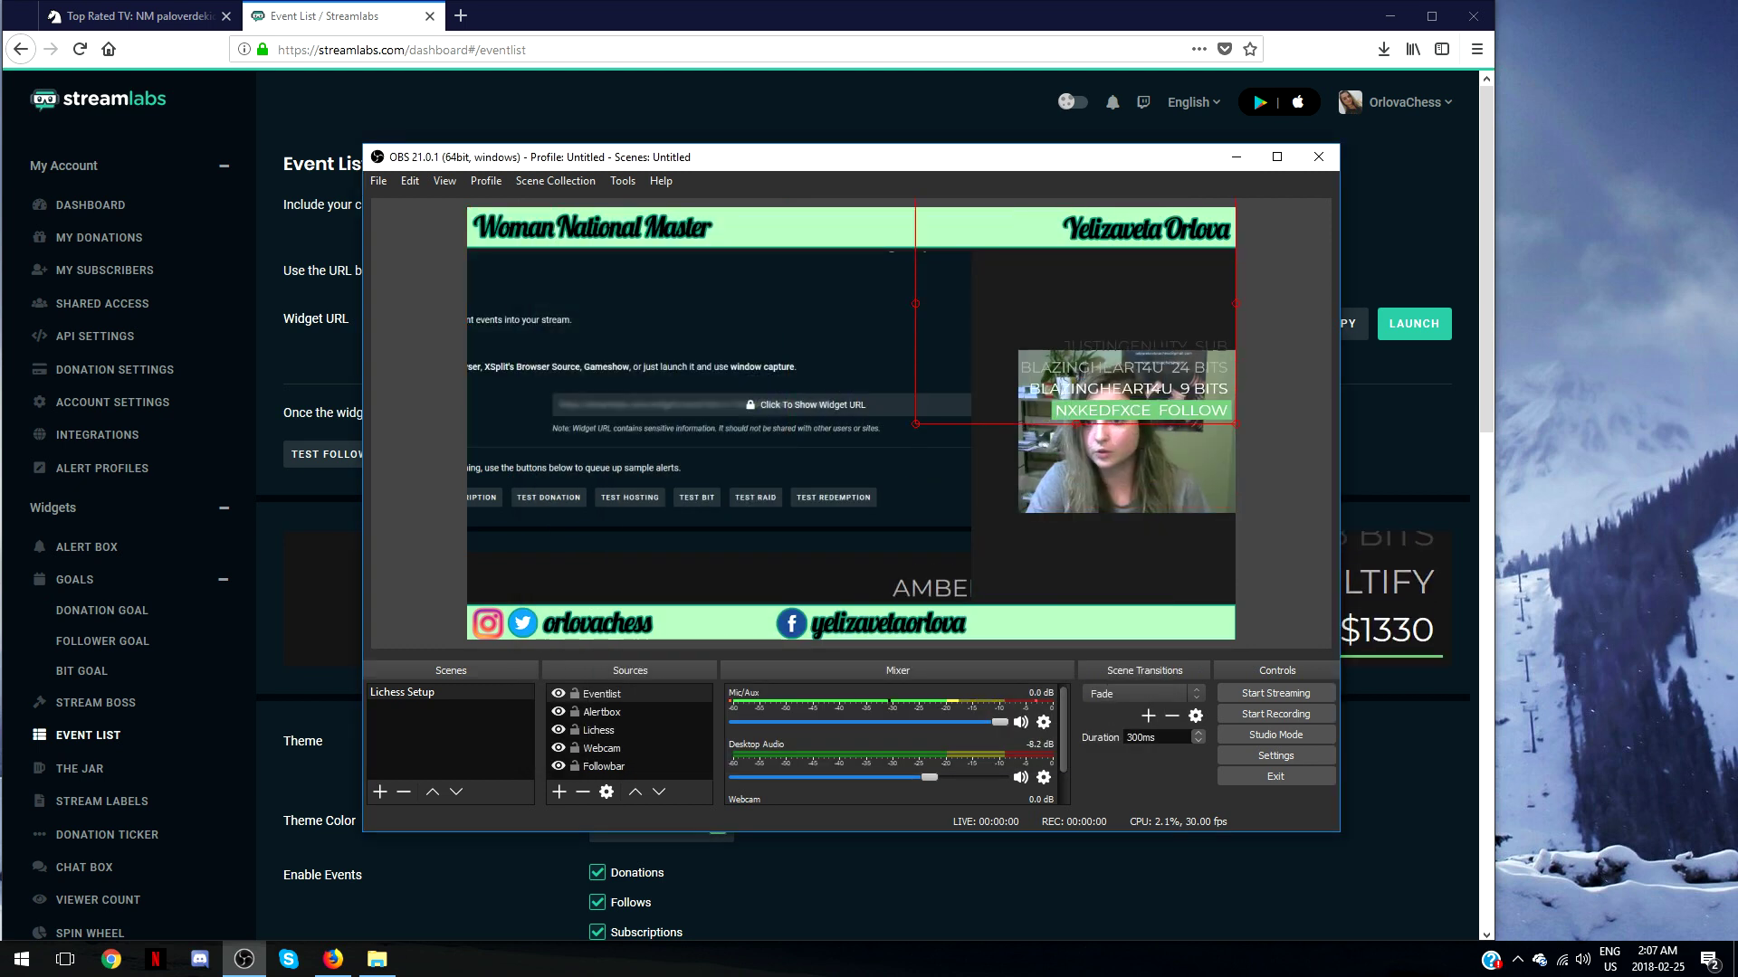
# Nudge the Eventlist overlay up and the Webcam source slightly down.
pyautogui.press('Up')
pyautogui.press('Up')
pyautogui.press('Up')
pyautogui.press('Up')
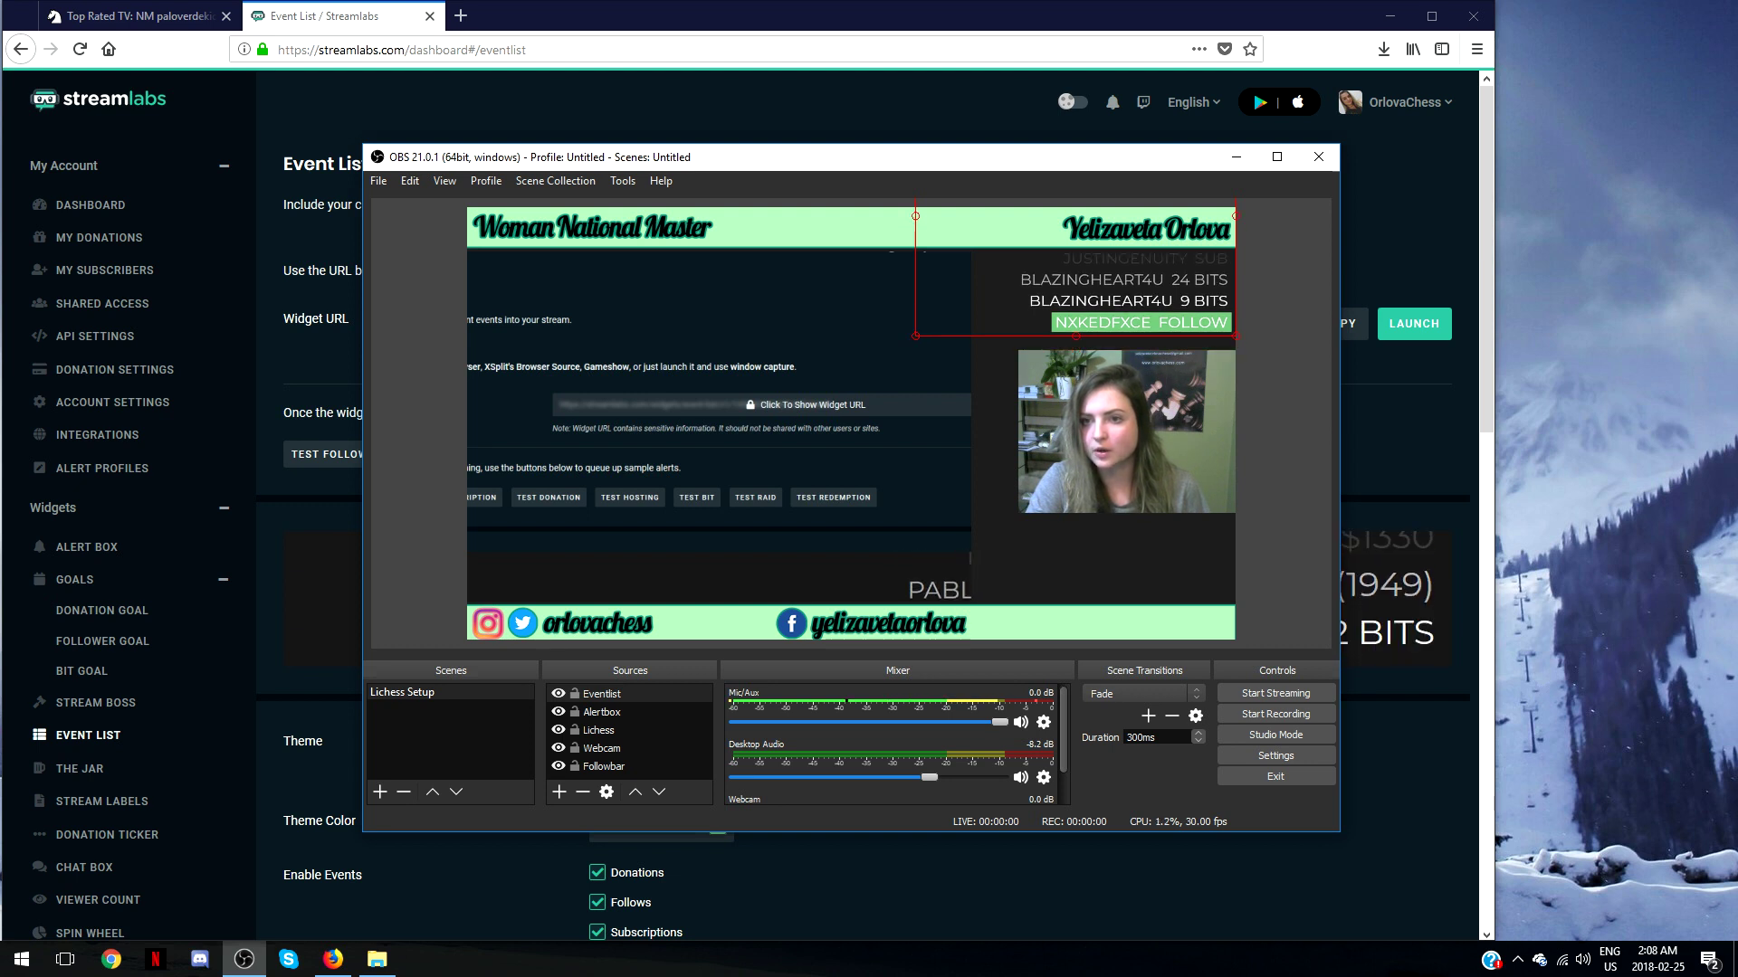
pyautogui.click(601, 748)
pyautogui.press('Down')
pyautogui.press('Down')
pyautogui.press('Down')
pyautogui.press('Down')
pyautogui.press('Down')
pyautogui.press('Down')
pyautogui.press('Down')
pyautogui.press('Down')
pyautogui.press('Down')
pyautogui.press('Down')
pyautogui.press('Down')
pyautogui.press('Down')
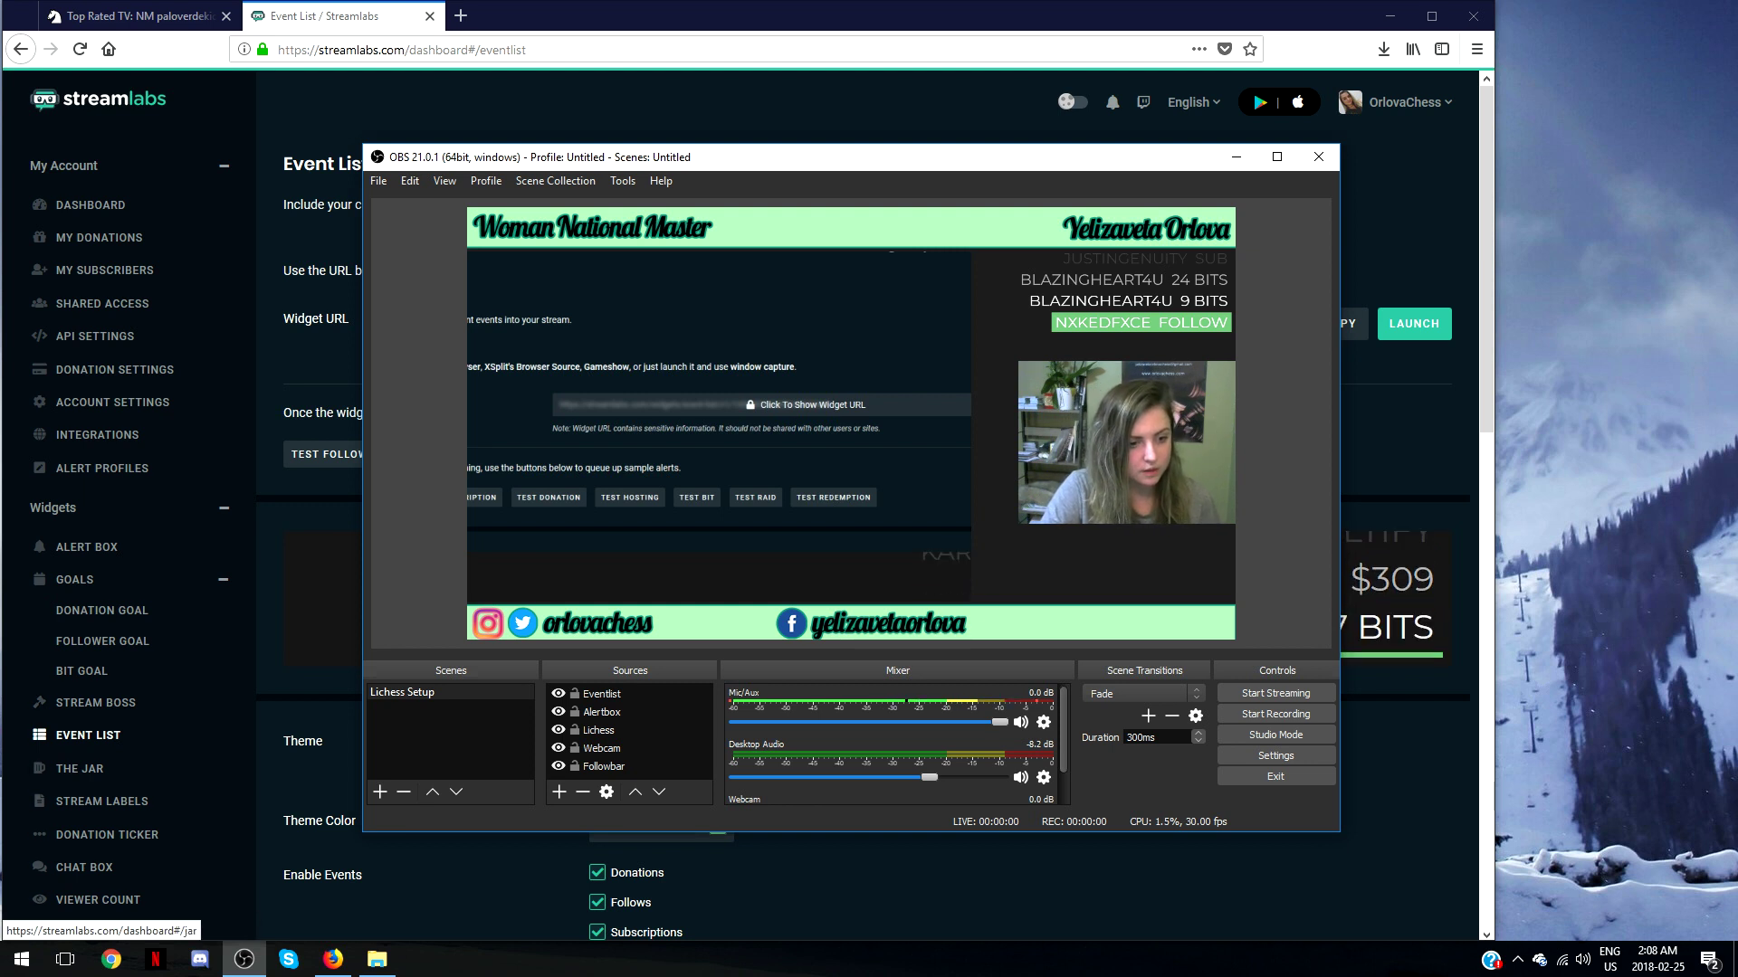
# Open the Viewer Count widget from lower in the Streamlabs dashboard sidebar.
pyautogui.scroll(-2, 86, 802)
pyautogui.click(91, 802)
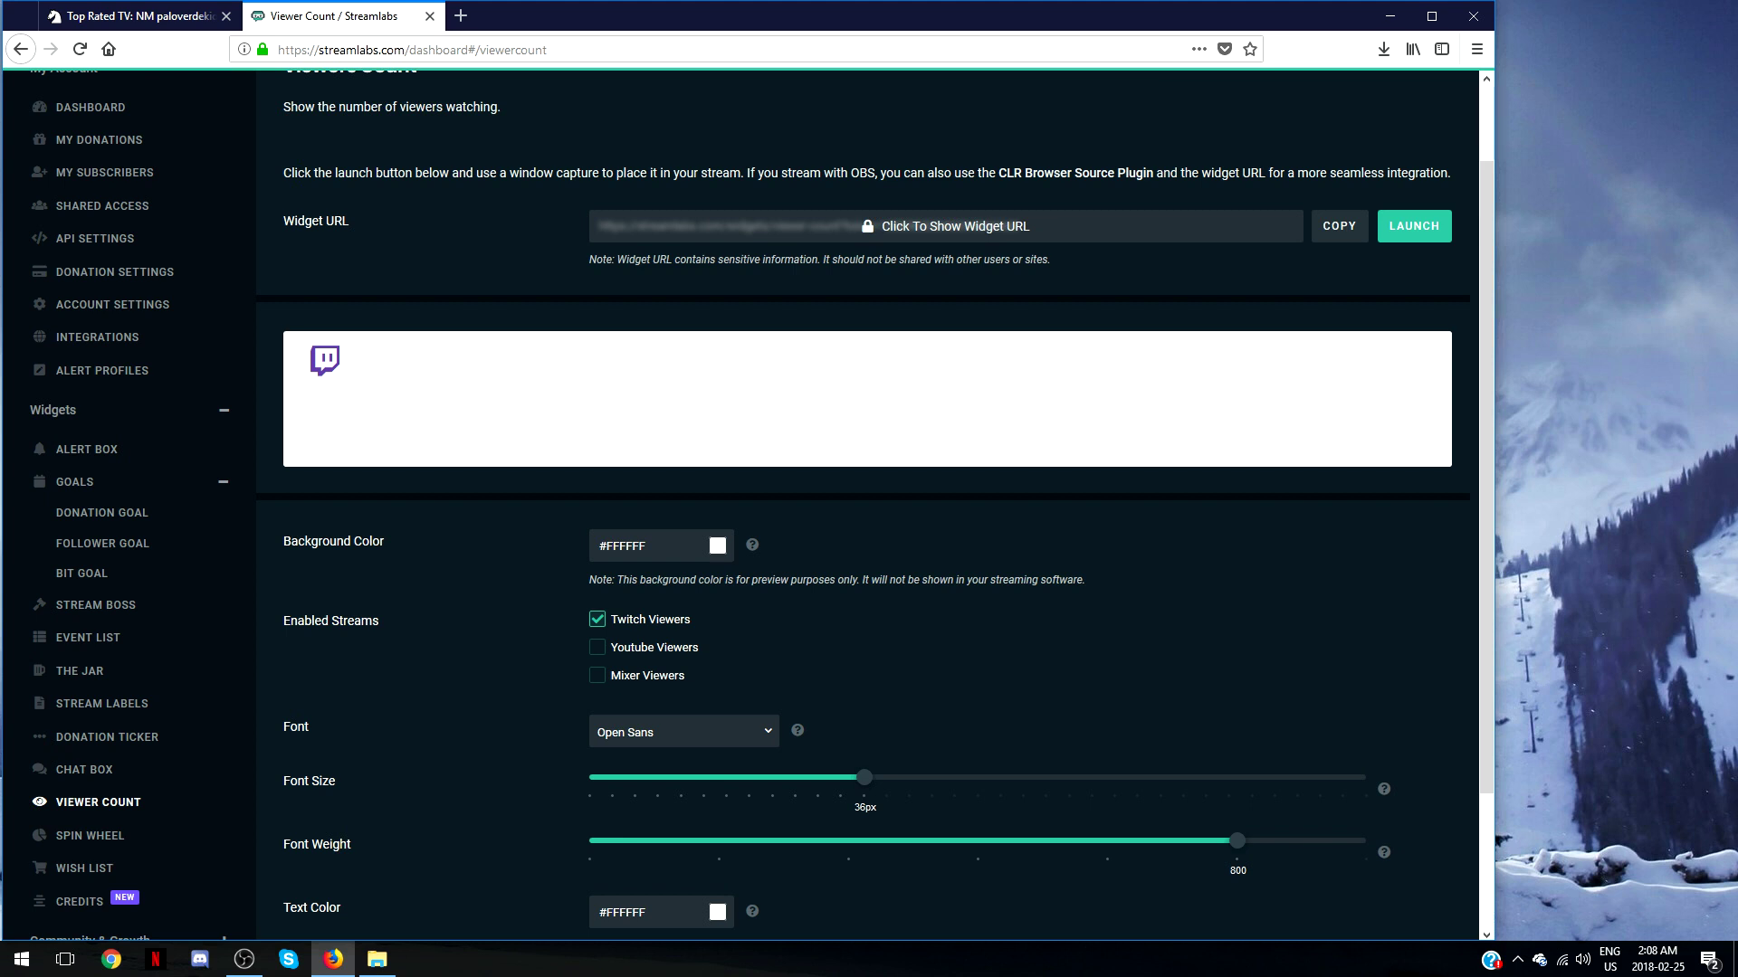
# Add a 'Viewers' browser source with the pasted viewer-count URL, positioned just above the webcam.
pyautogui.click(244, 959)
pyautogui.click(557, 792)
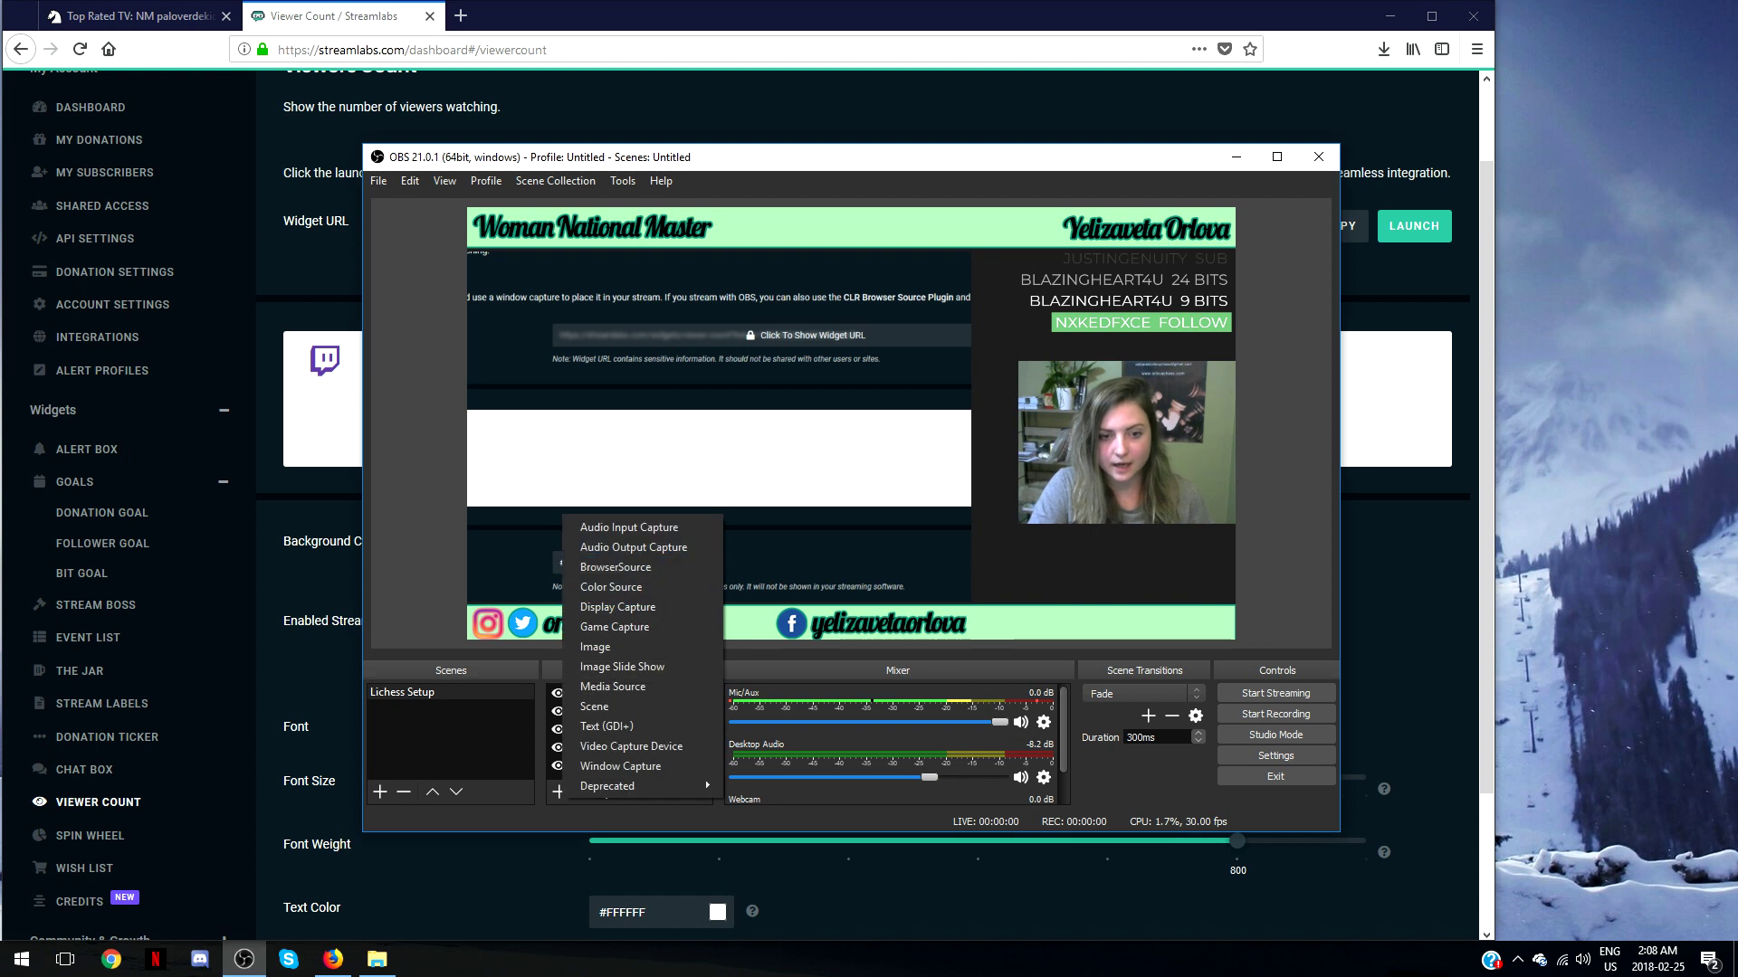
pyautogui.click(616, 567)
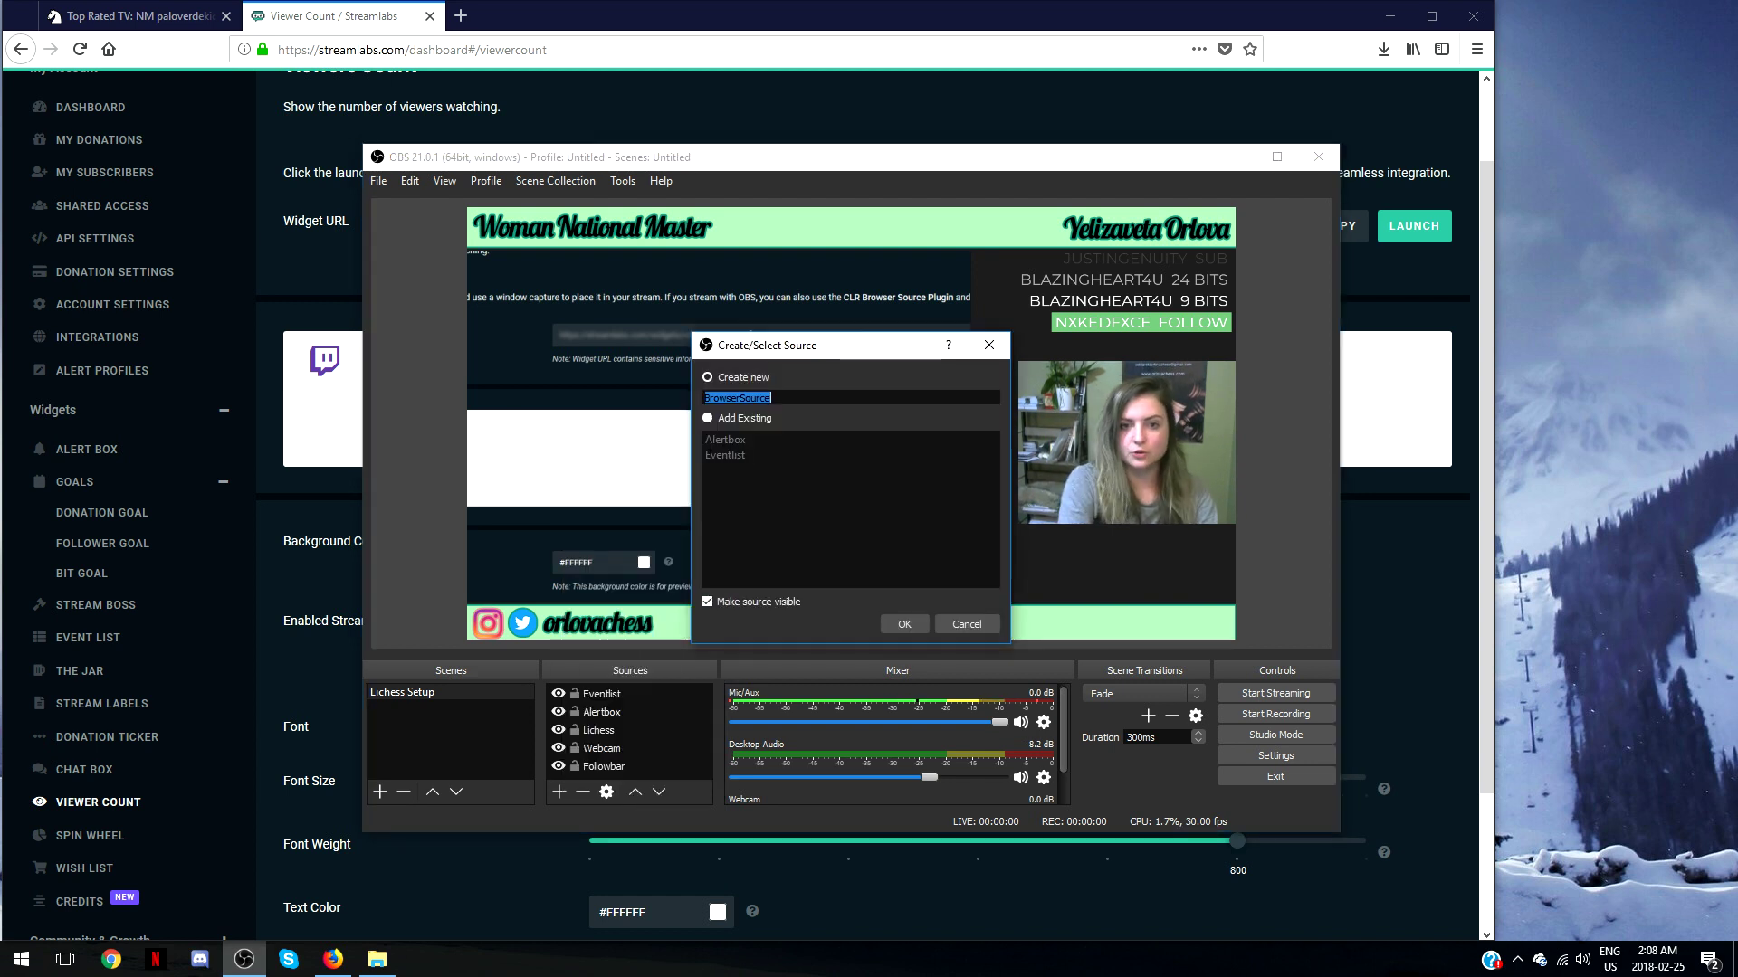
pyautogui.write('Vie')
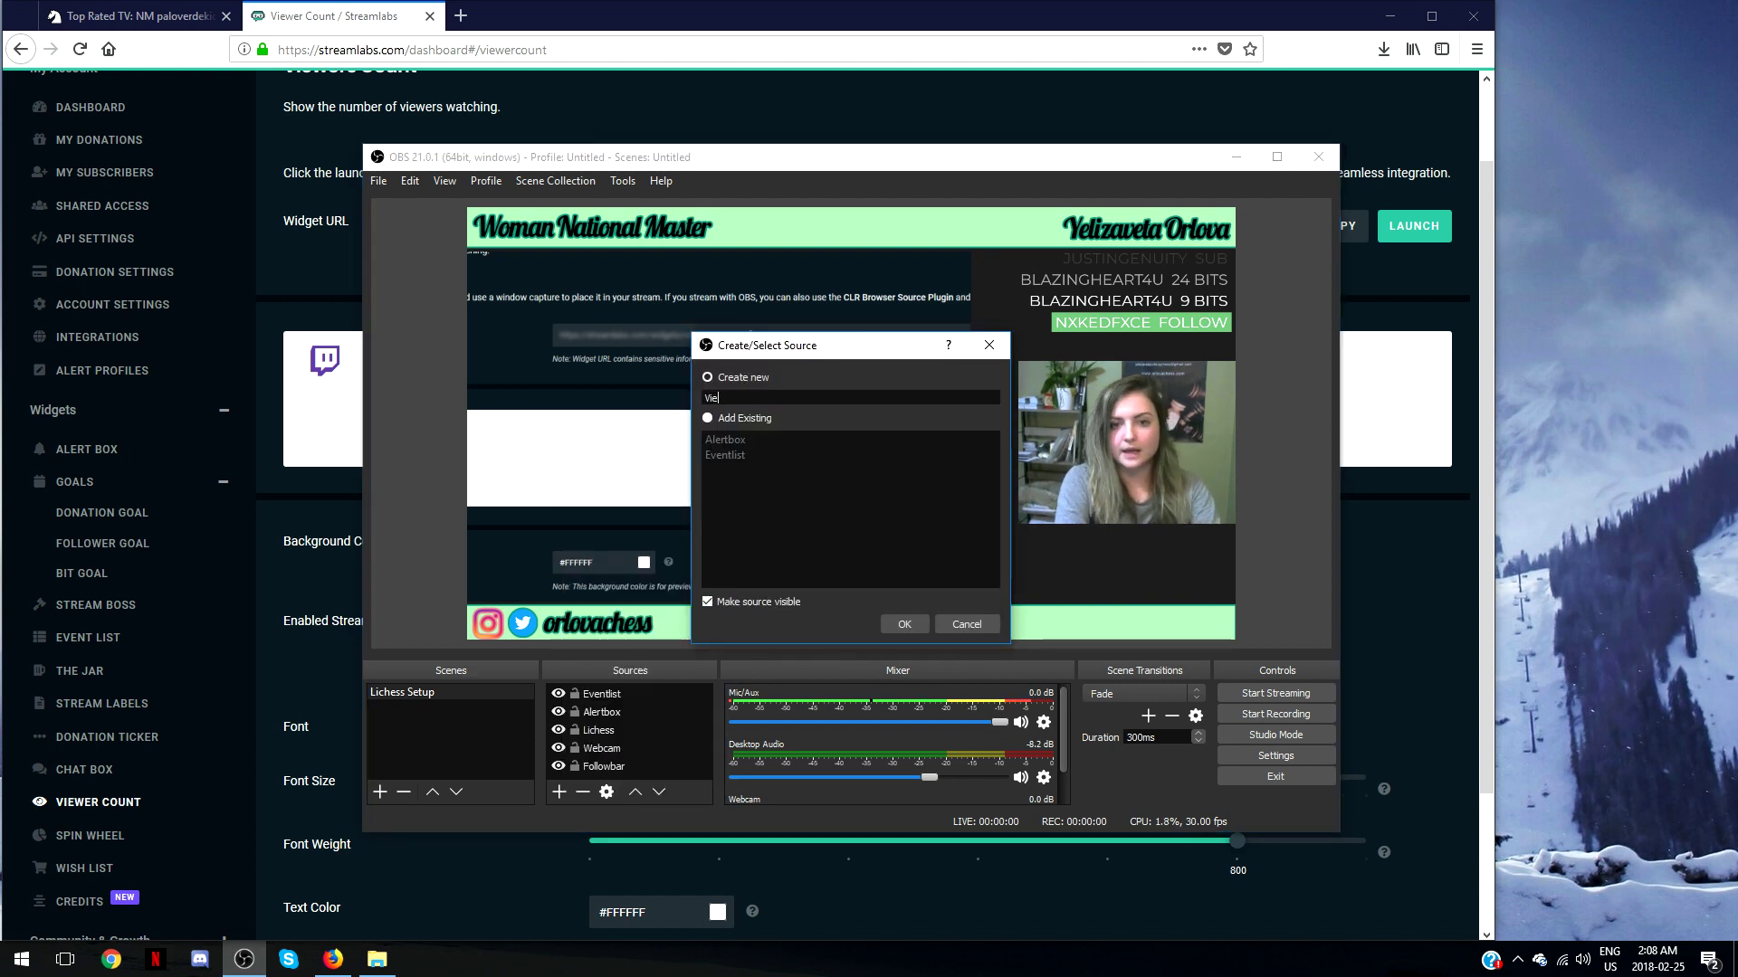
pyautogui.write('wers')
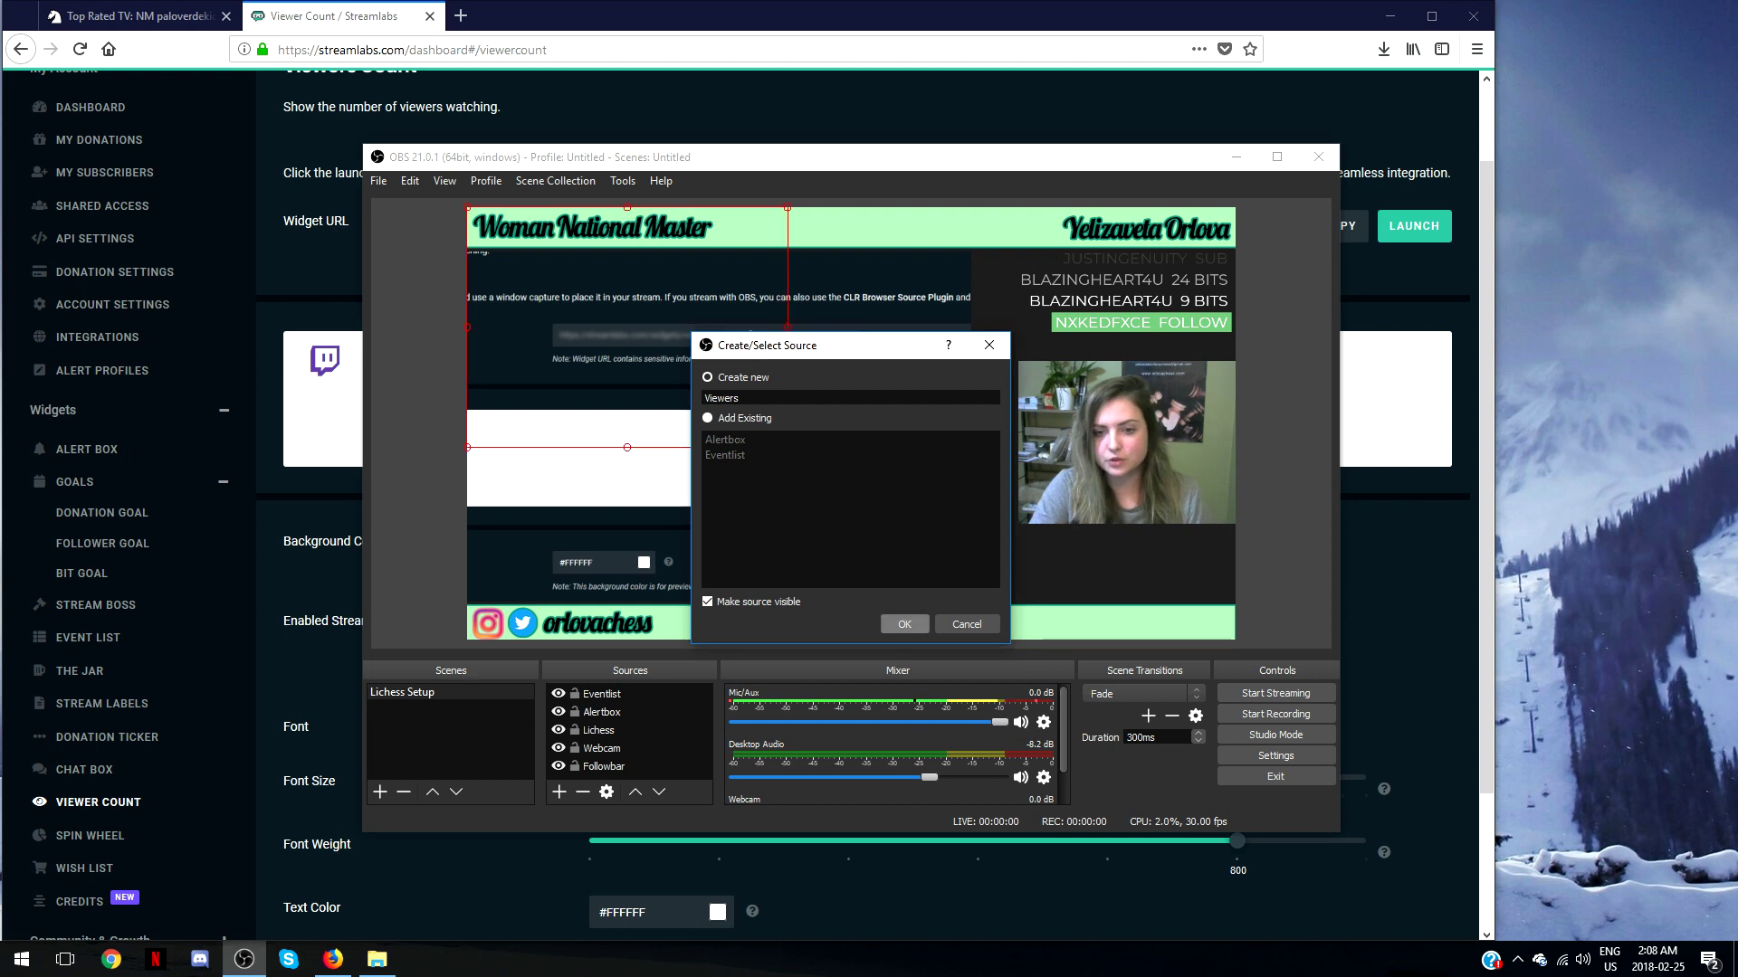
pyautogui.press('Return')
pyautogui.moveTo(704, 572); pyautogui.dragTo(578, 572)
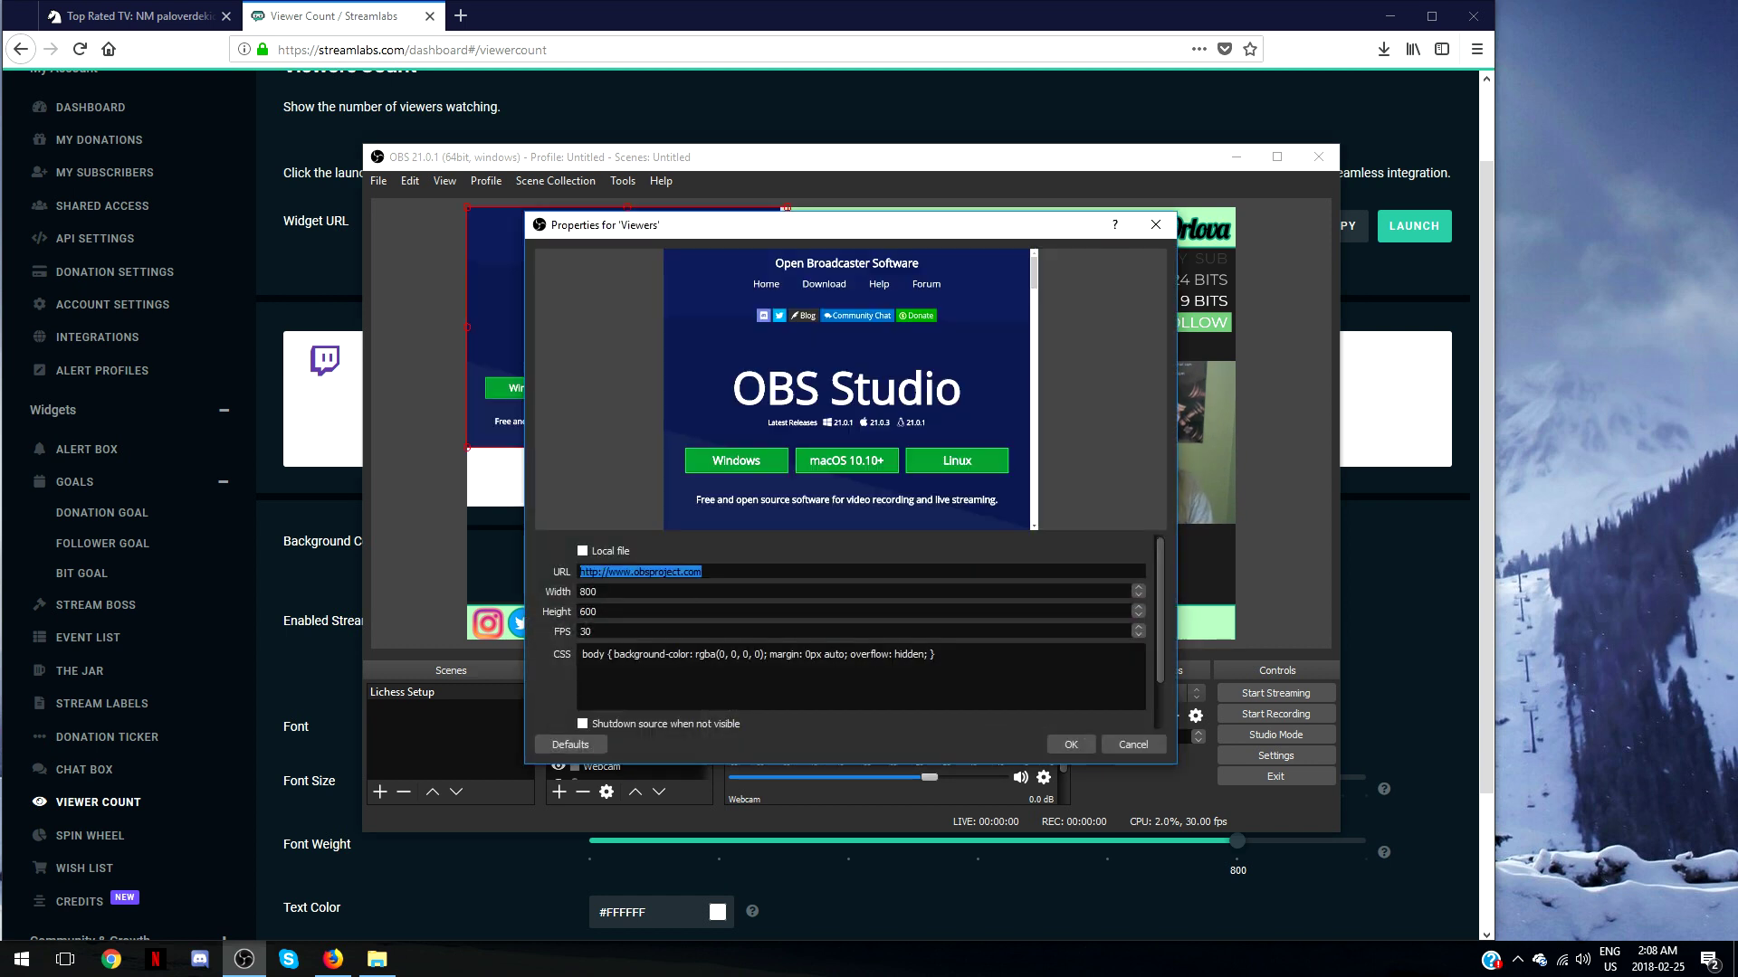
pyautogui.press('BackSpace')
pyautogui.hotkey('ctrl', 'v')
pyautogui.click(1071, 744)
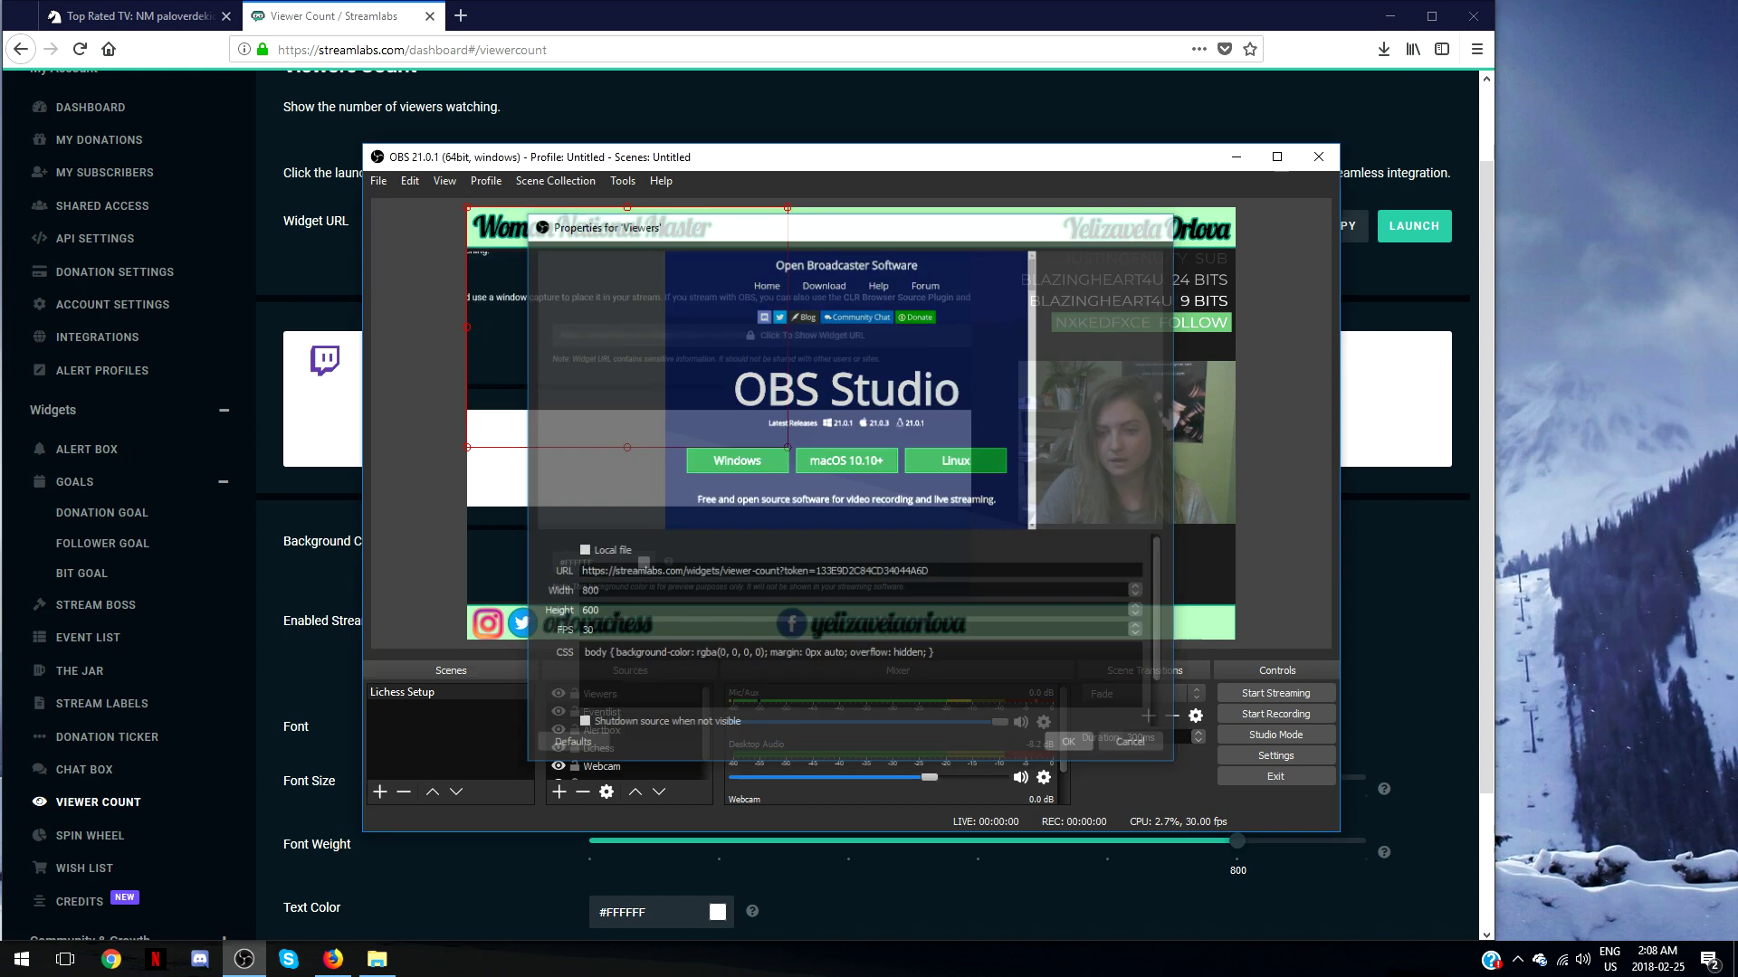
pyautogui.moveTo(970, 423); pyautogui.dragTo(1165, 456)
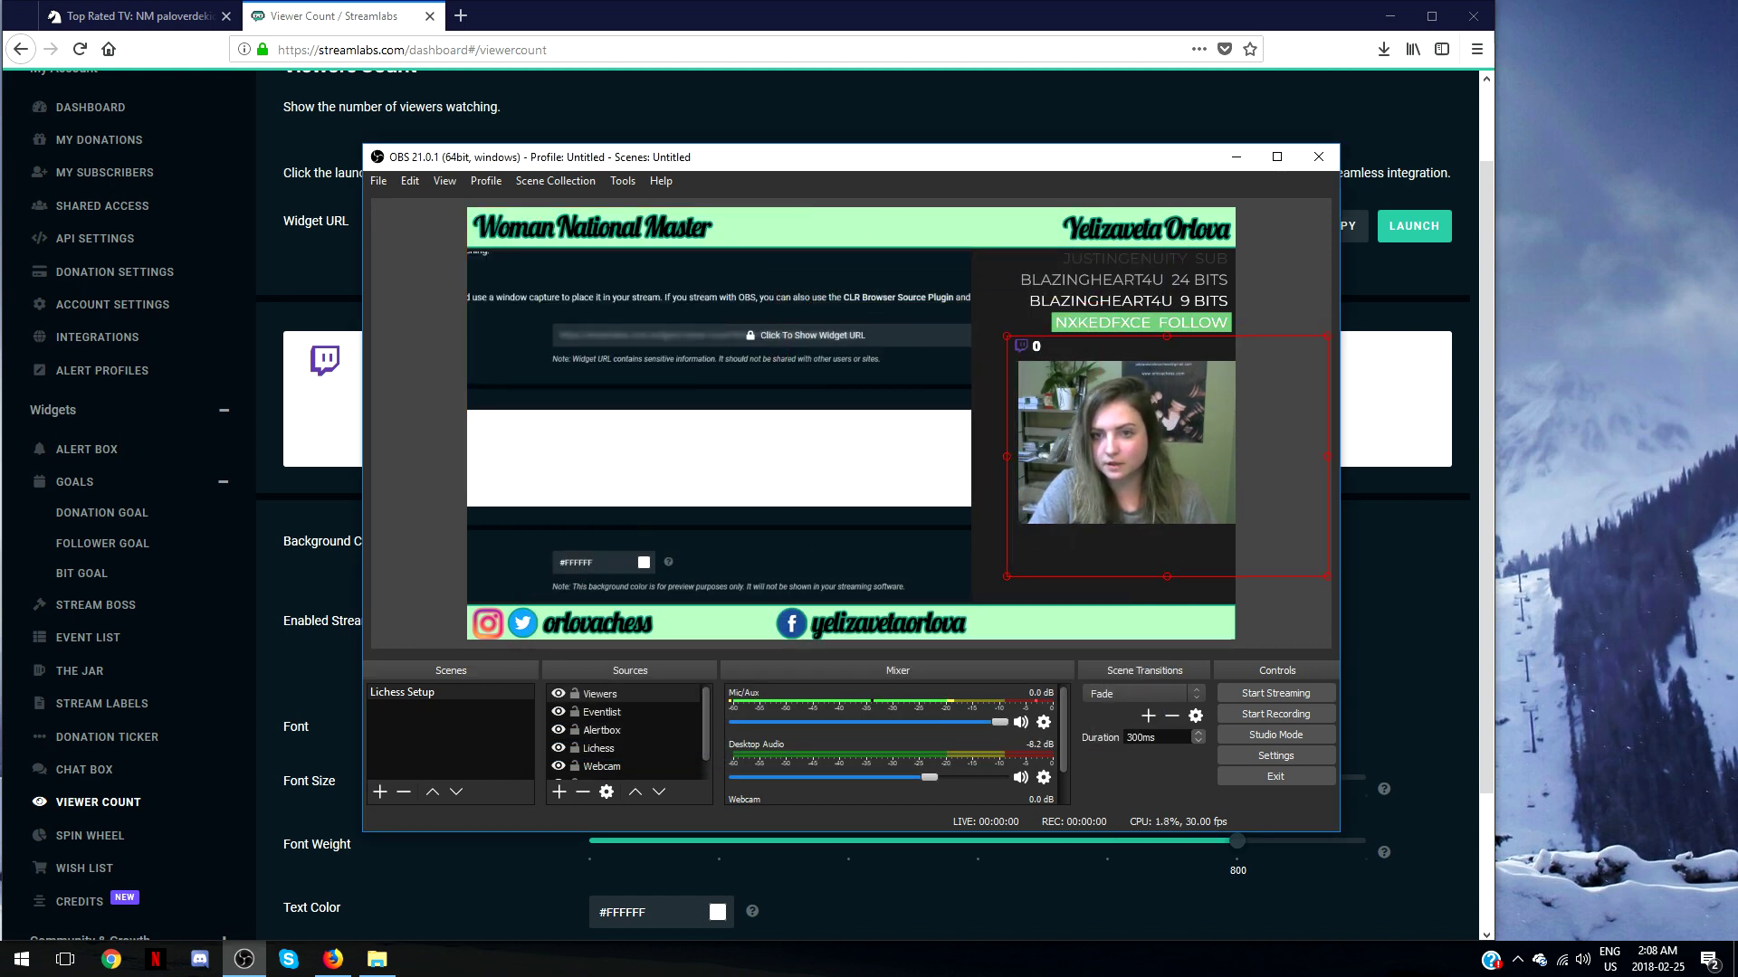
# Put Firefox back on the Lichess TV tab so OBS captures the live game.
pyautogui.click(140, 15)
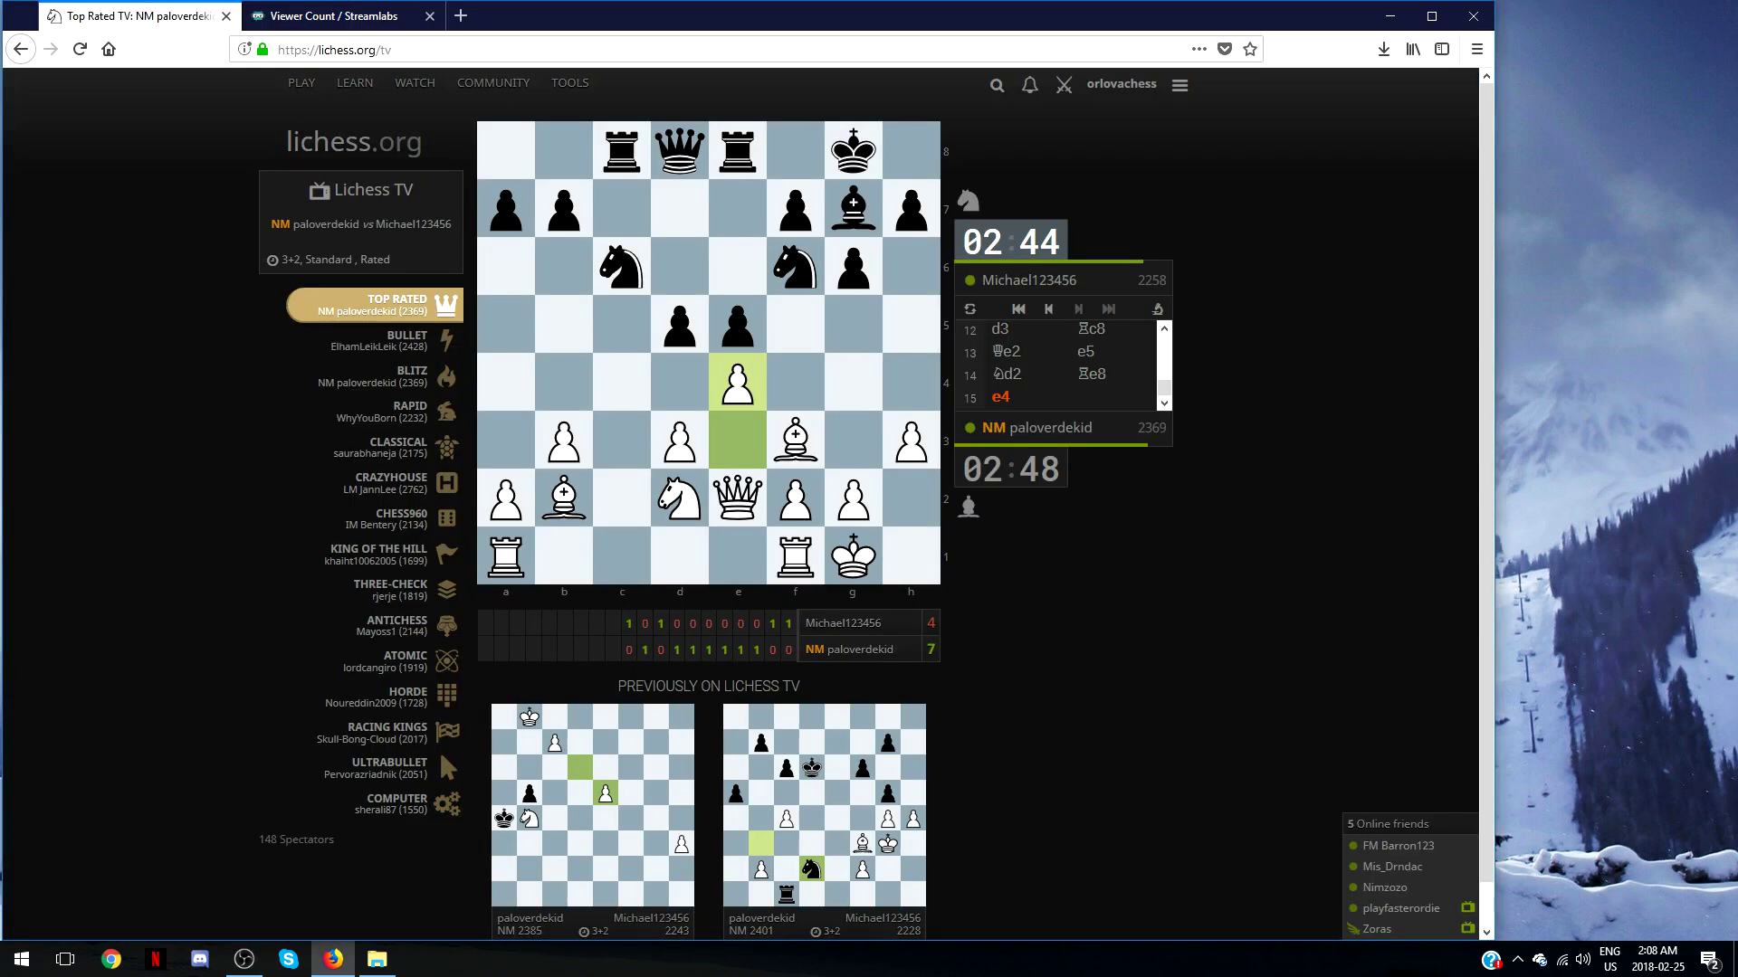
pyautogui.hotkey('alt', 'Tab')
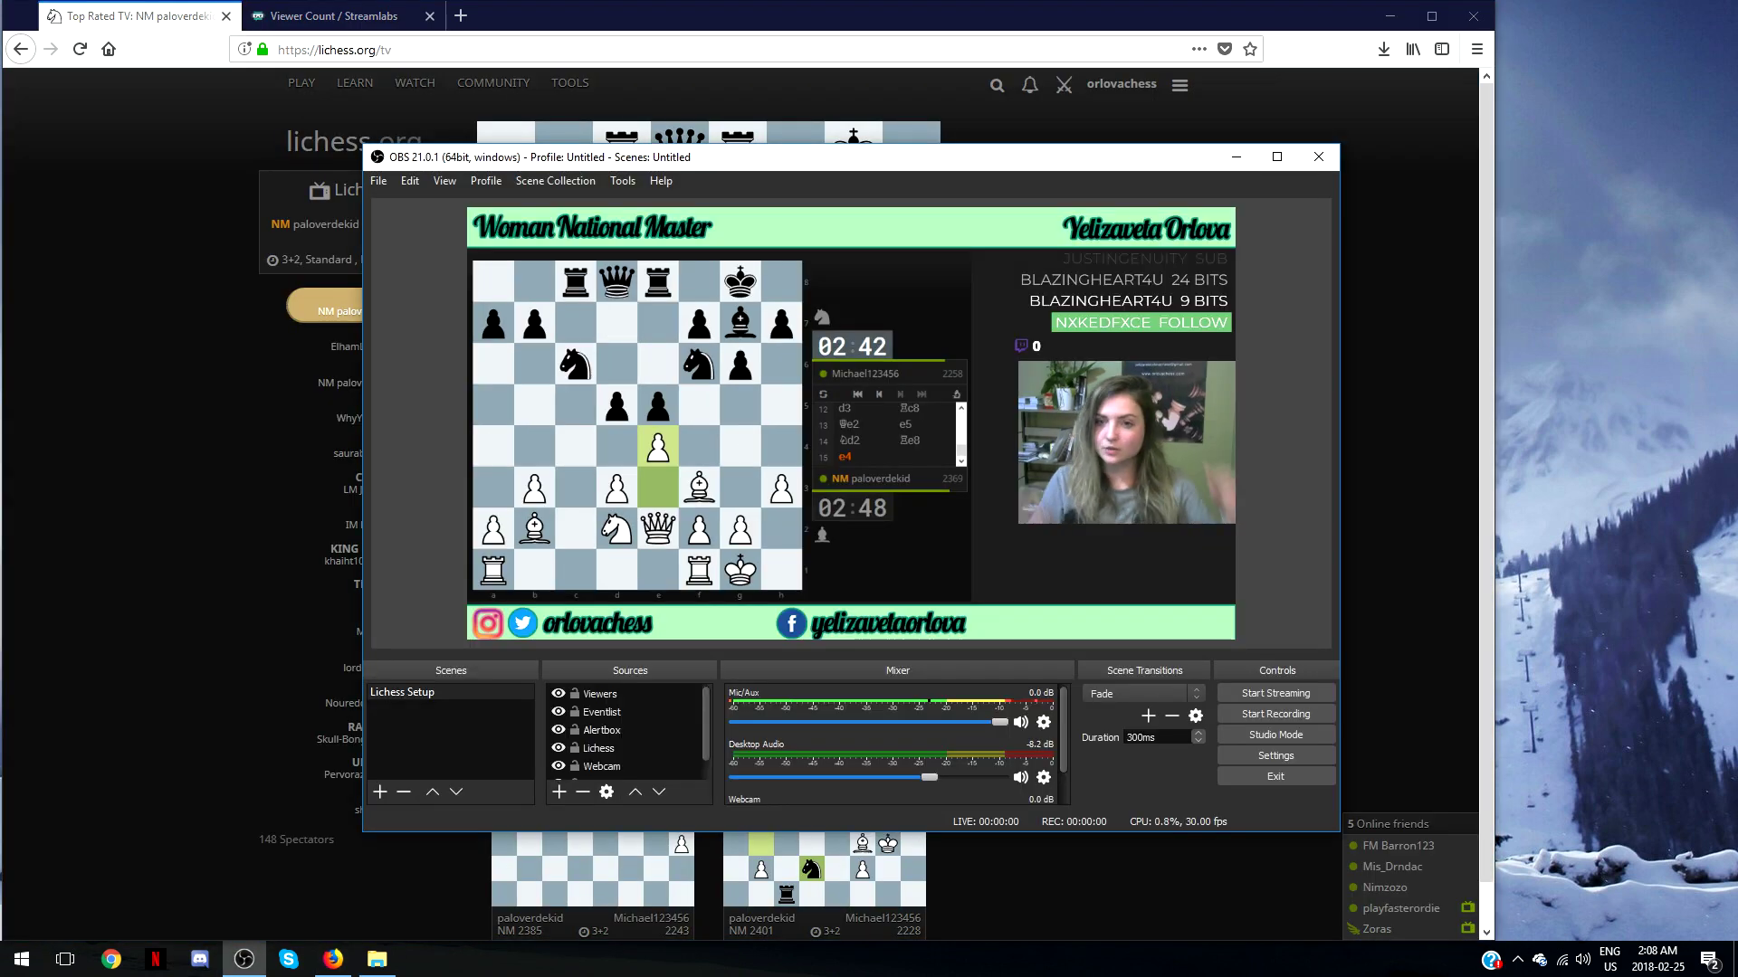